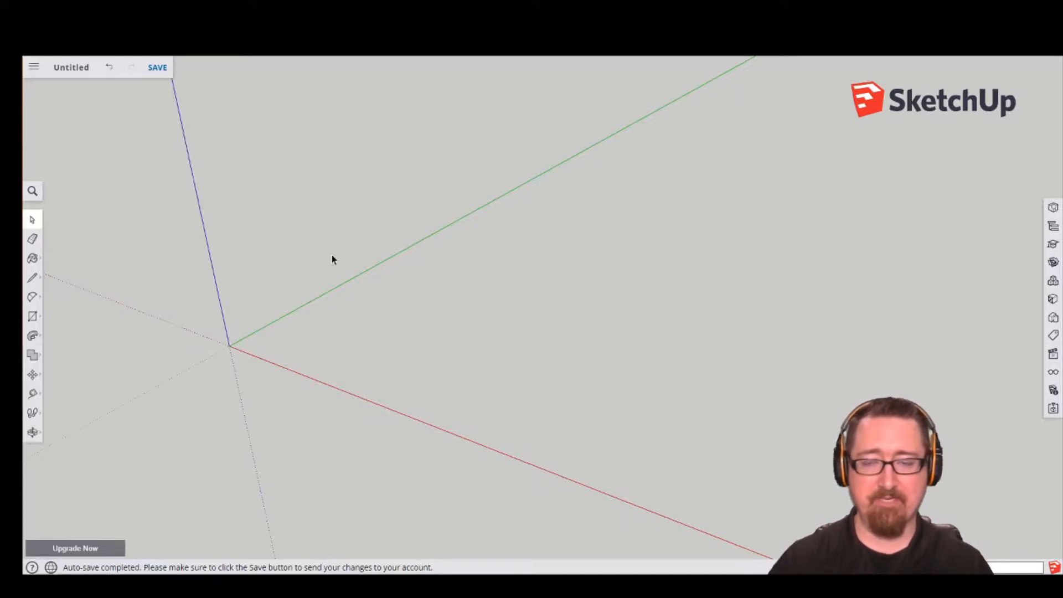
# Draw a small rectangle with exact dimensions on the ground plane, starting close to the origin.
pyautogui.click(32, 317)
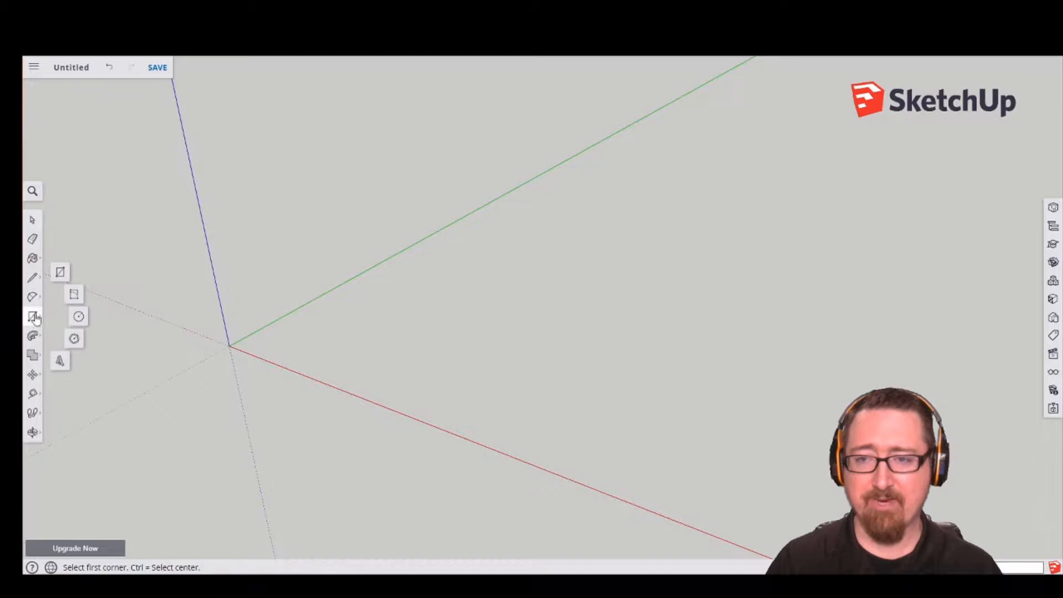
pyautogui.scroll(6, 238, 344)
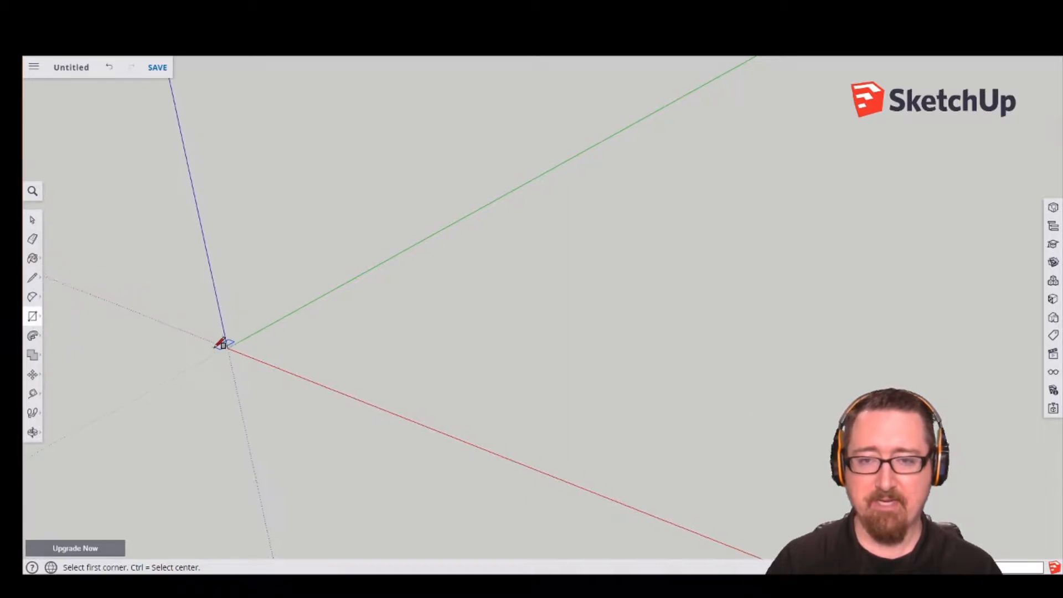
pyautogui.click(259, 352)
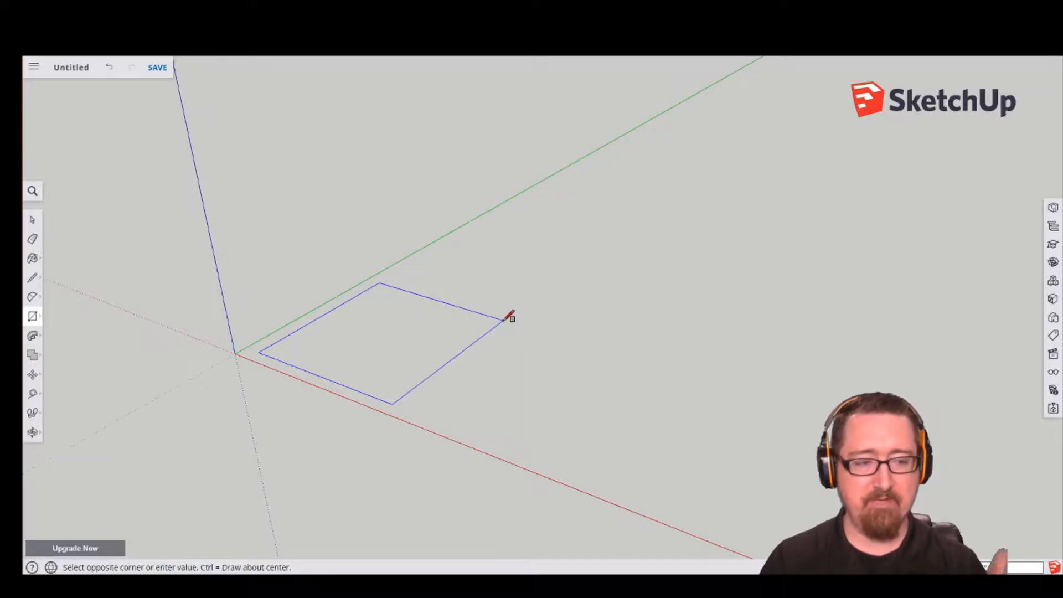
pyautogui.press('Return')
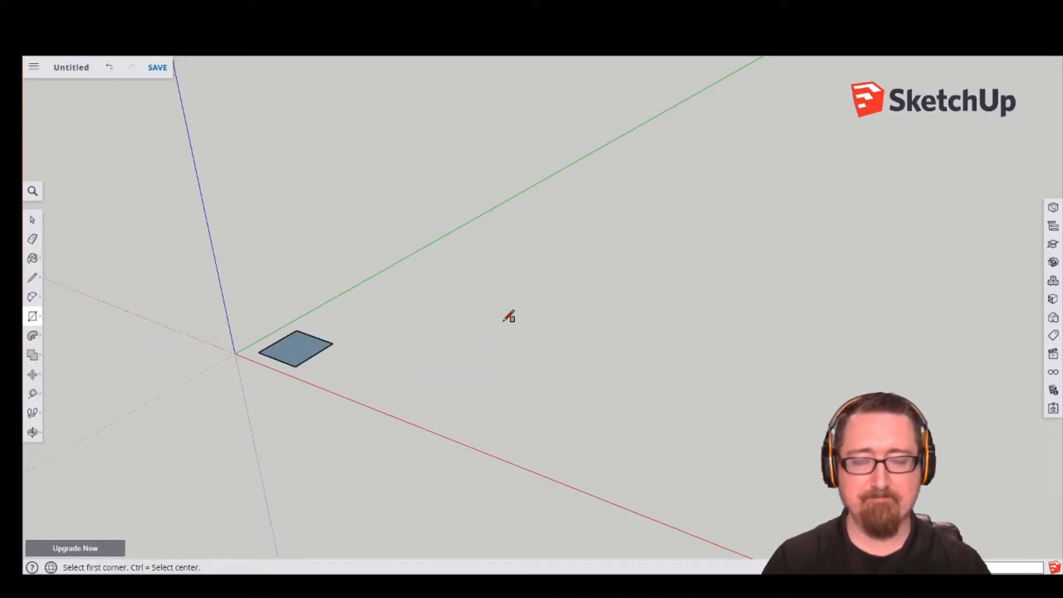
# Push/Pull the rectangle's face upward to form a thin slab.
pyautogui.scroll(-6, 329, 359)
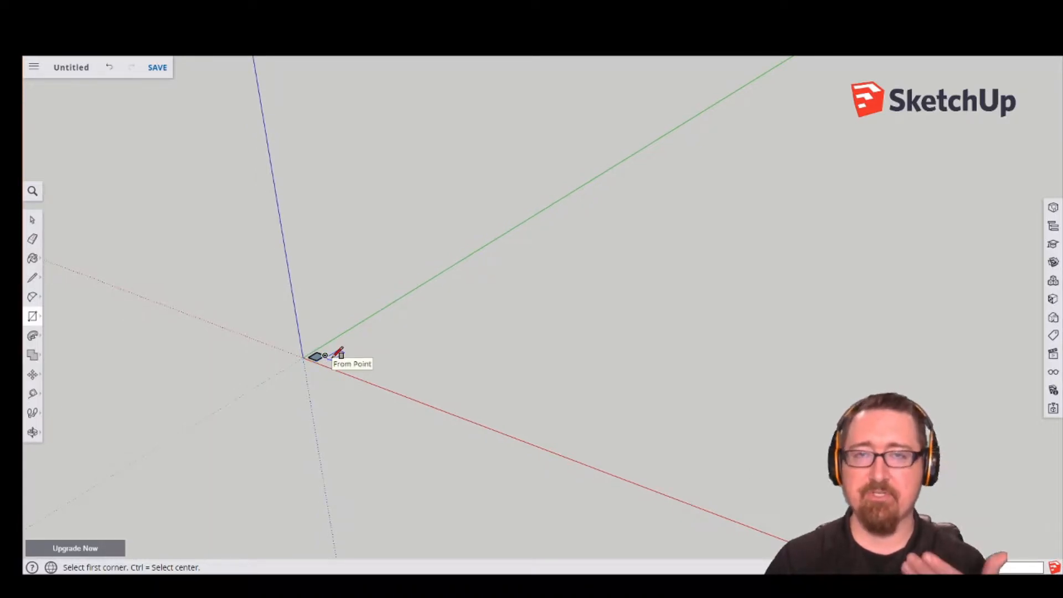
pyautogui.scroll(6, 326, 354)
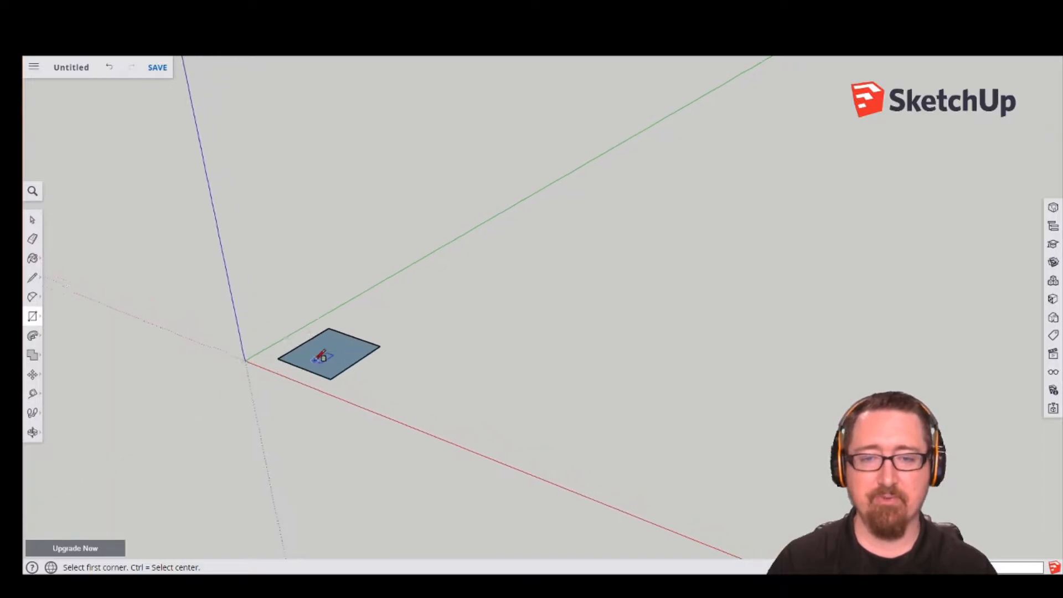
pyautogui.click(33, 431)
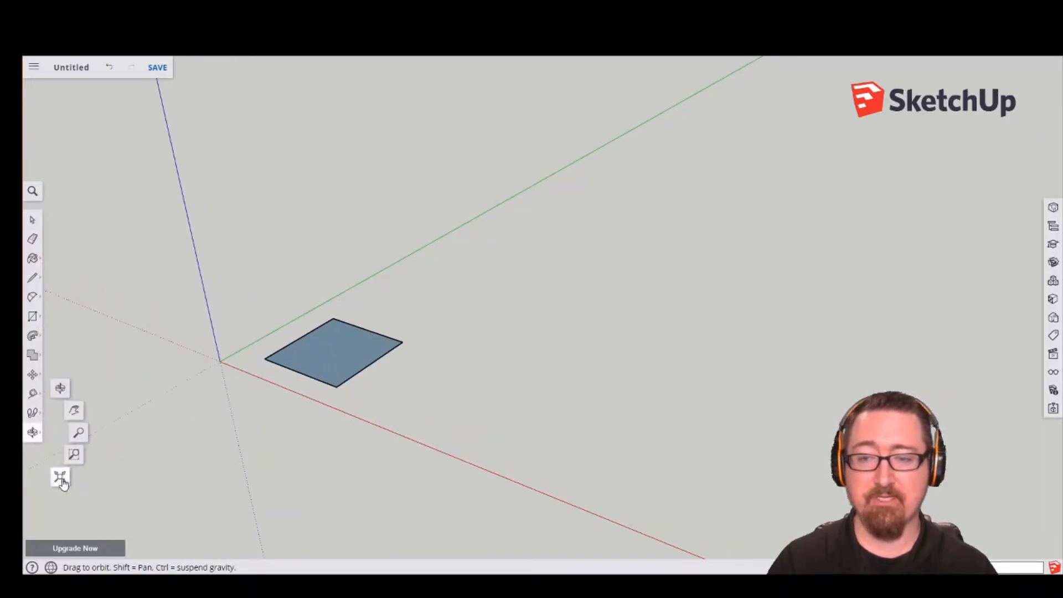
pyautogui.click(59, 474)
pyautogui.scroll(-10, 496, 308)
pyautogui.moveTo(506, 315); pyautogui.dragTo(429, 358)
pyautogui.scroll(-4, 443, 332)
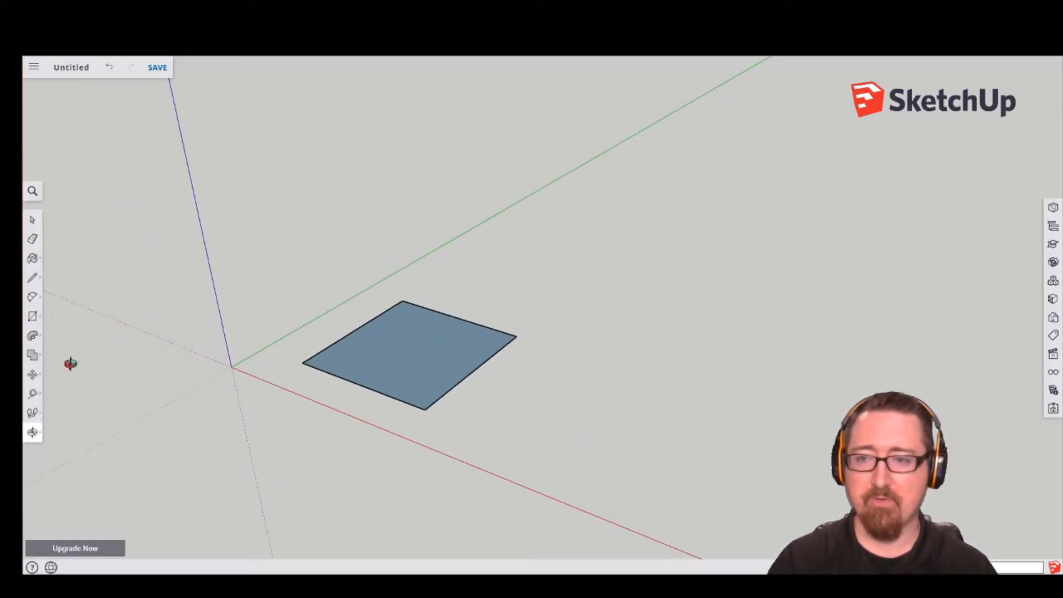
pyautogui.click(33, 335)
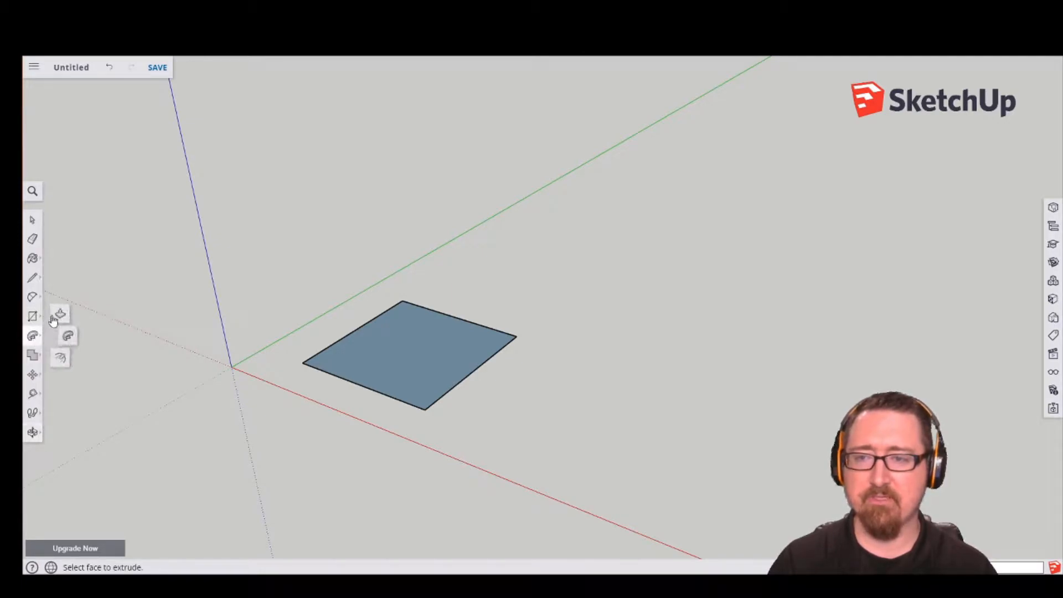
pyautogui.click(408, 356)
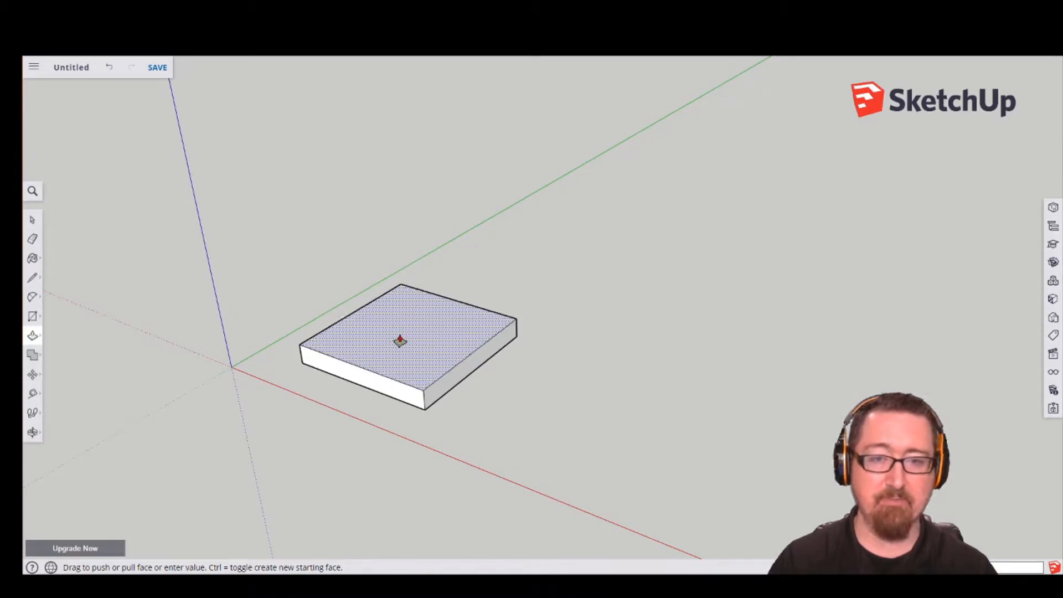
pyautogui.click(400, 341)
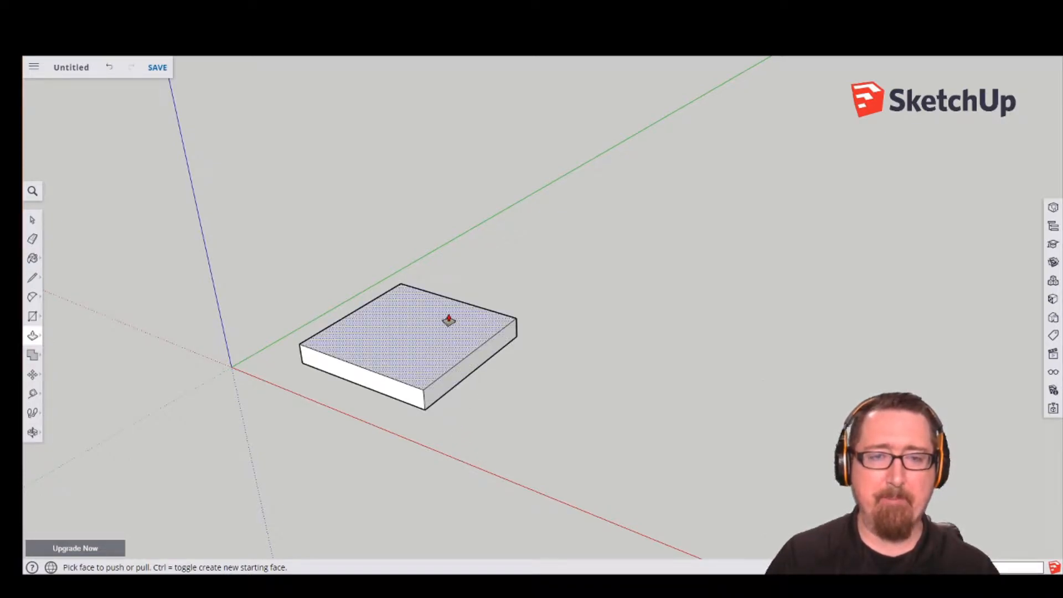
# Draw a two-point arc across the far end of the slab's upper face, bulging almost to the end edge.
pyautogui.moveTo(276, 340); pyautogui.dragTo(334, 422, button='middle')
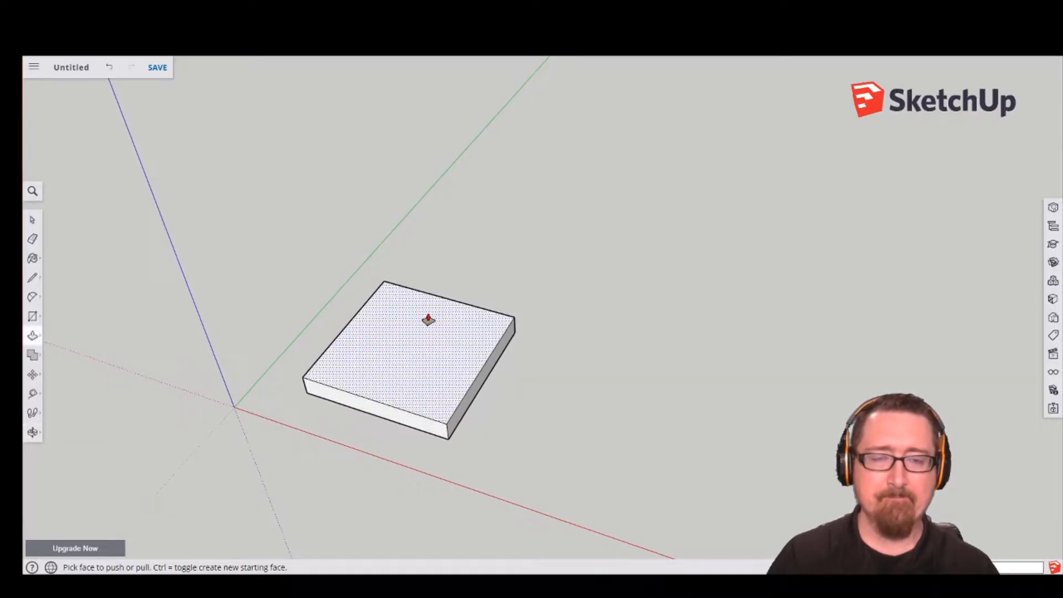
pyautogui.scroll(4, 426, 310)
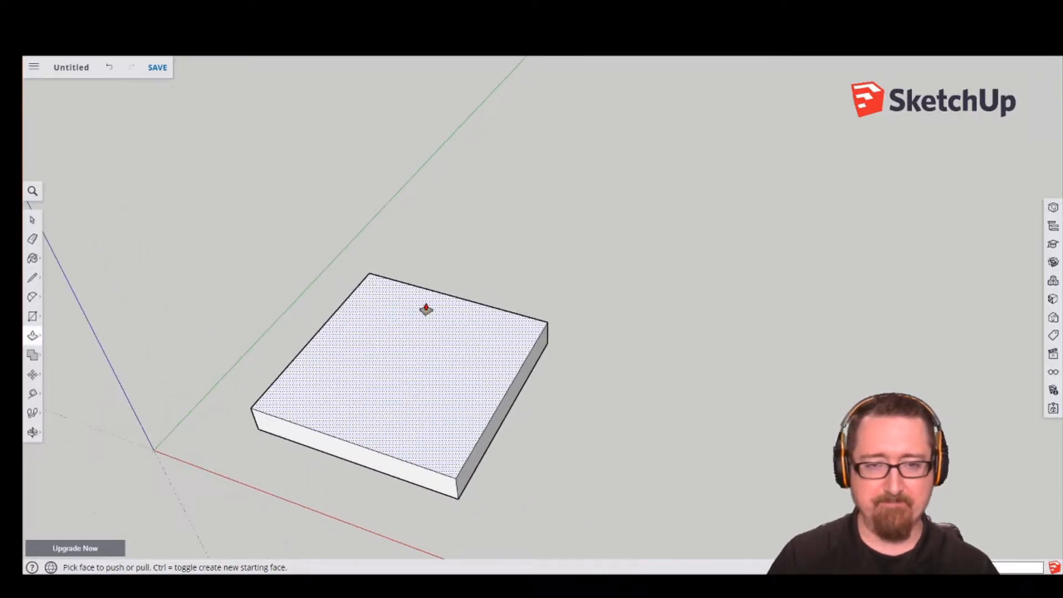
pyautogui.moveTo(453, 329); pyautogui.dragTo(558, 432, button='middle')
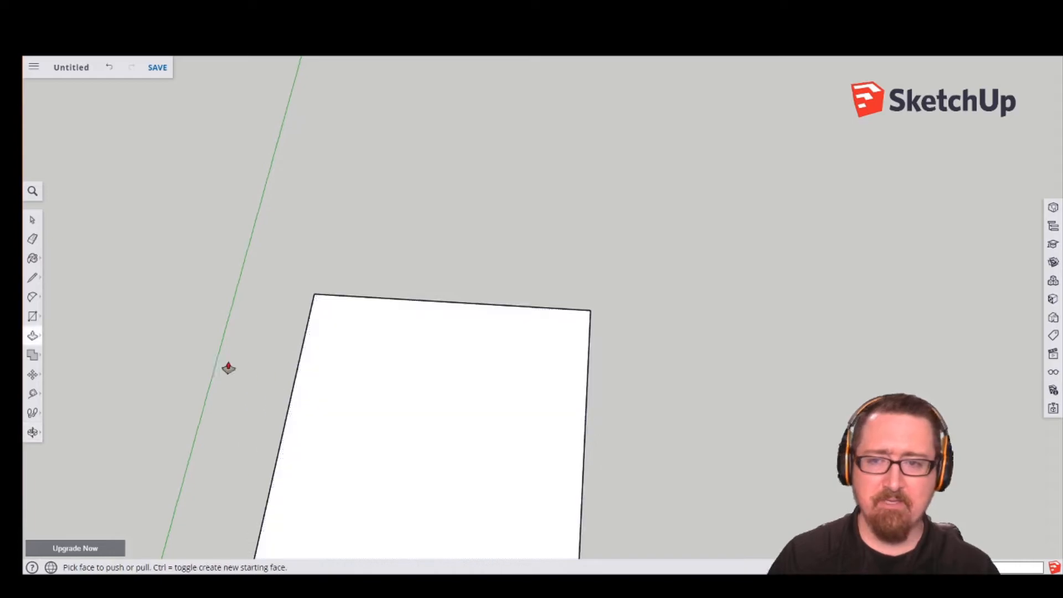
pyautogui.click(32, 296)
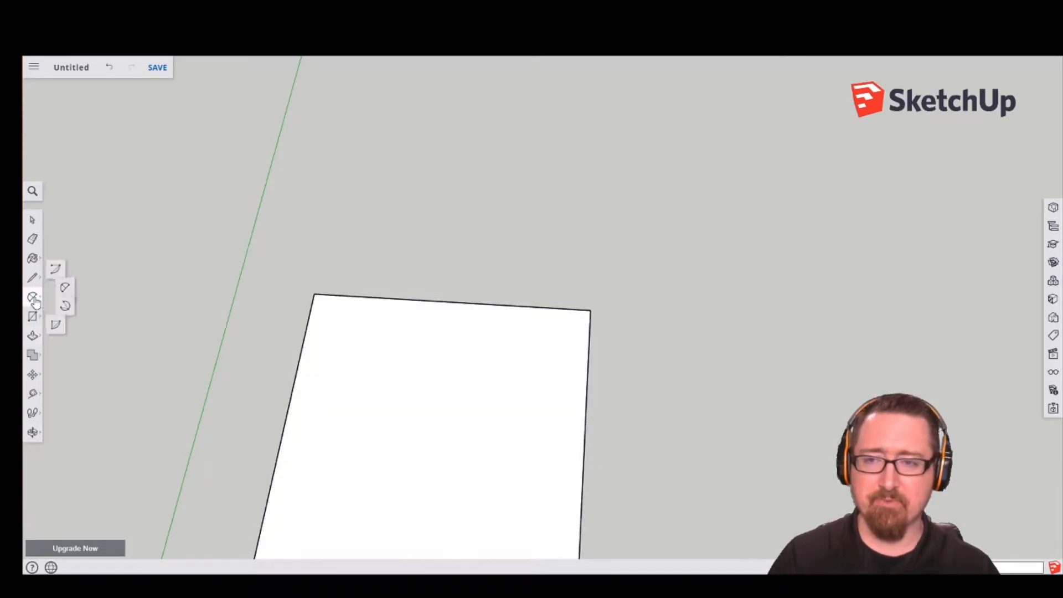
pyautogui.click(71, 290)
pyautogui.click(307, 329)
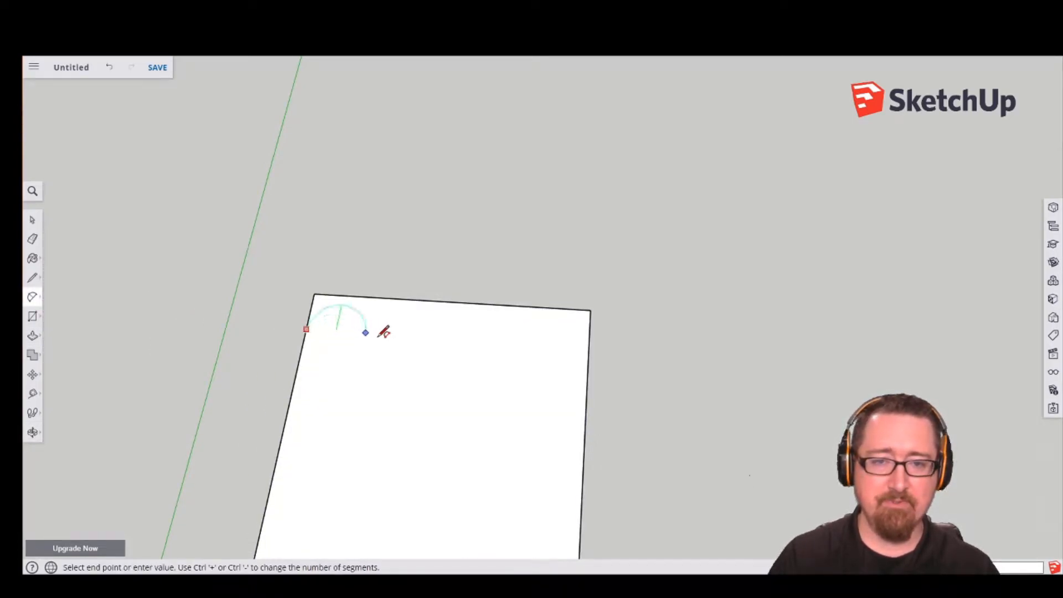
pyautogui.click(589, 346)
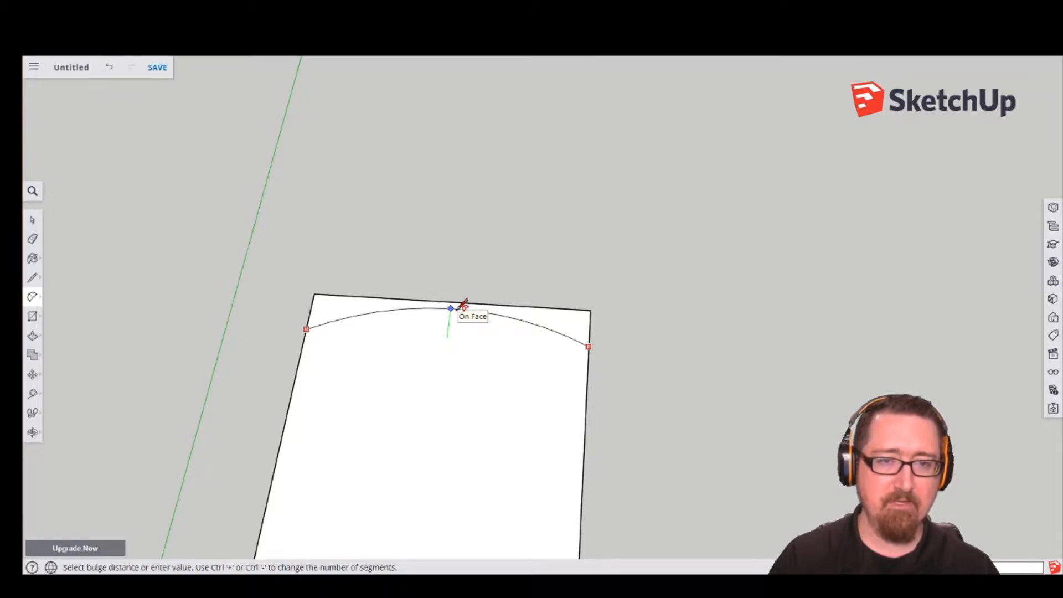
pyautogui.click(462, 305)
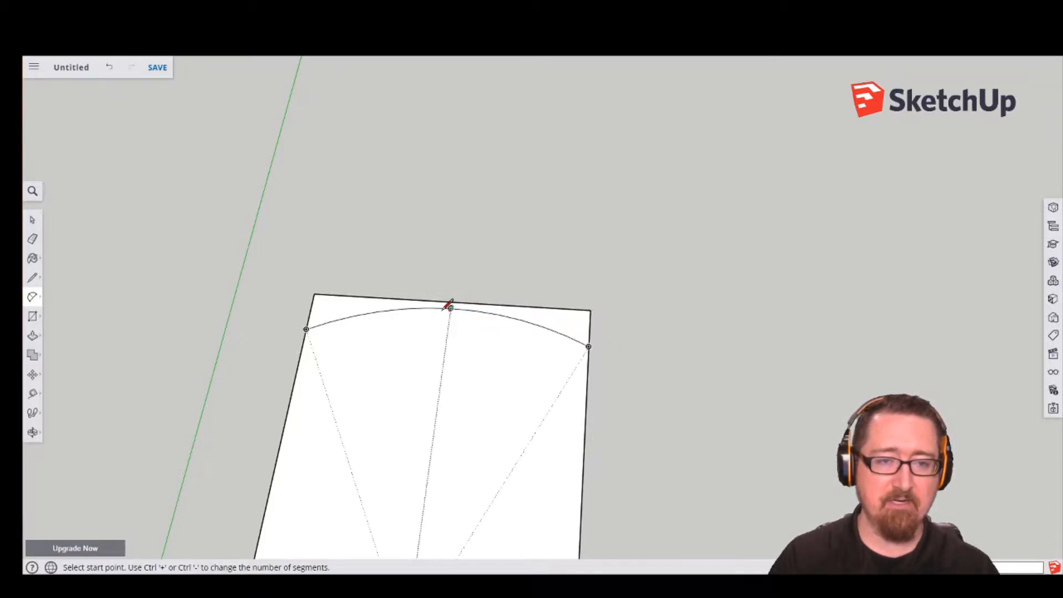
# Push/Pull the waste area outside the arc down through the slab's full thickness to leave a curved end.
pyautogui.scroll(3, 457, 304)
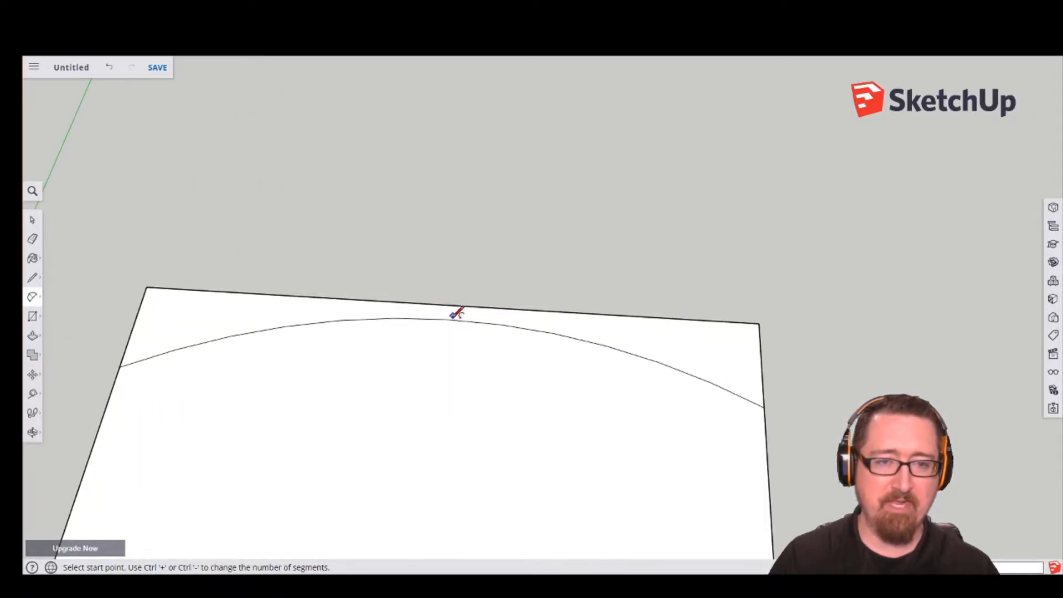
pyautogui.scroll(-3, 465, 310)
pyautogui.moveTo(540, 332); pyautogui.dragTo(363, 307, button='middle')
pyautogui.click(33, 337)
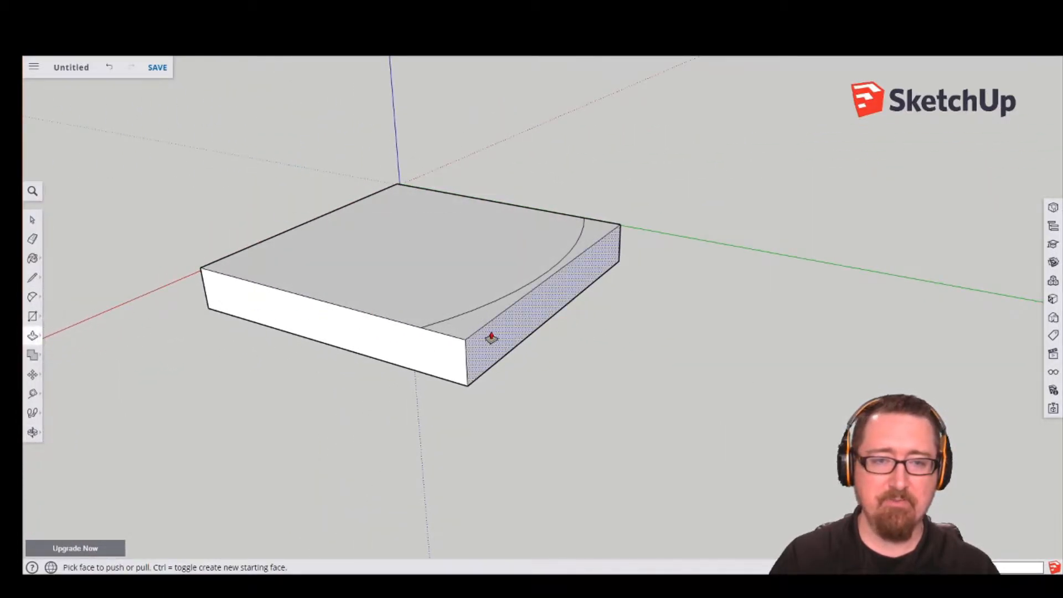
pyautogui.moveTo(471, 332); pyautogui.dragTo(469, 386)
pyautogui.moveTo(233, 369); pyautogui.dragTo(977, 341, button='middle')
pyautogui.press('p')
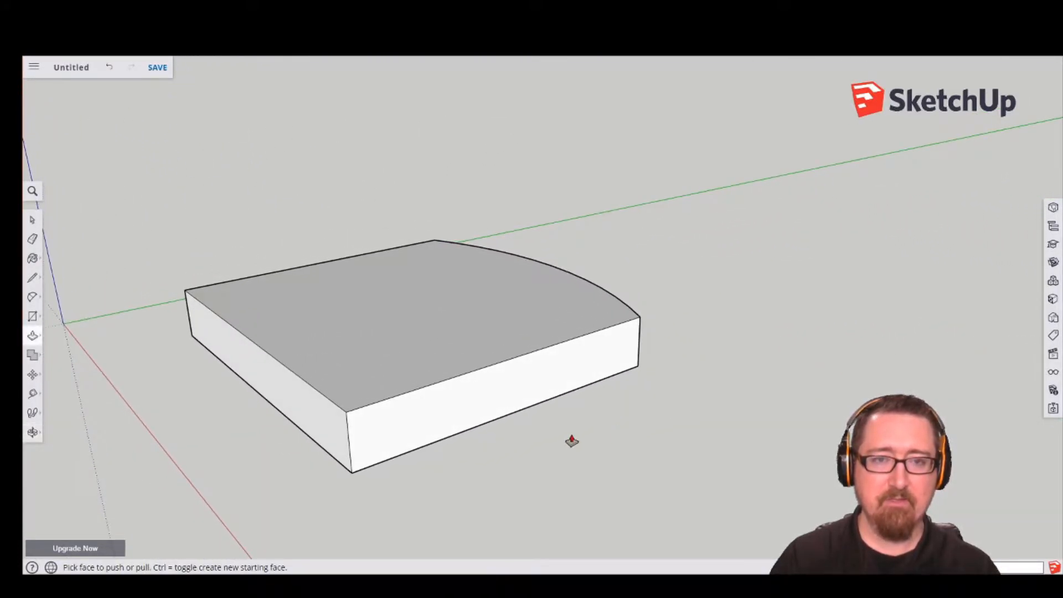
# Select the whole curved slab, make it a group, and clear the selection.
pyautogui.press('space')
pyautogui.moveTo(146, 181); pyautogui.dragTo(730, 524)
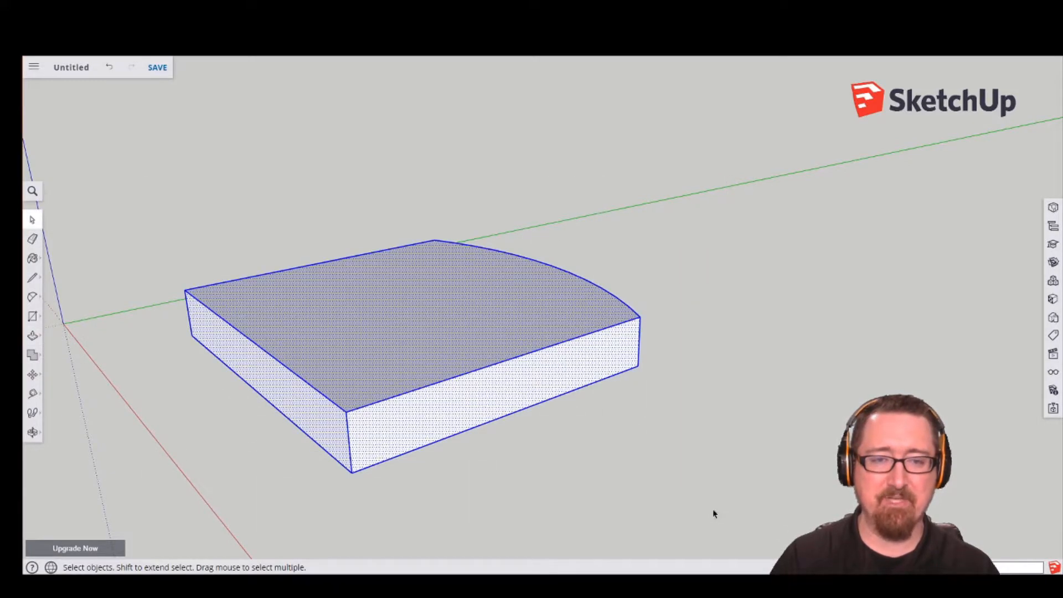
pyautogui.rightClick(386, 315)
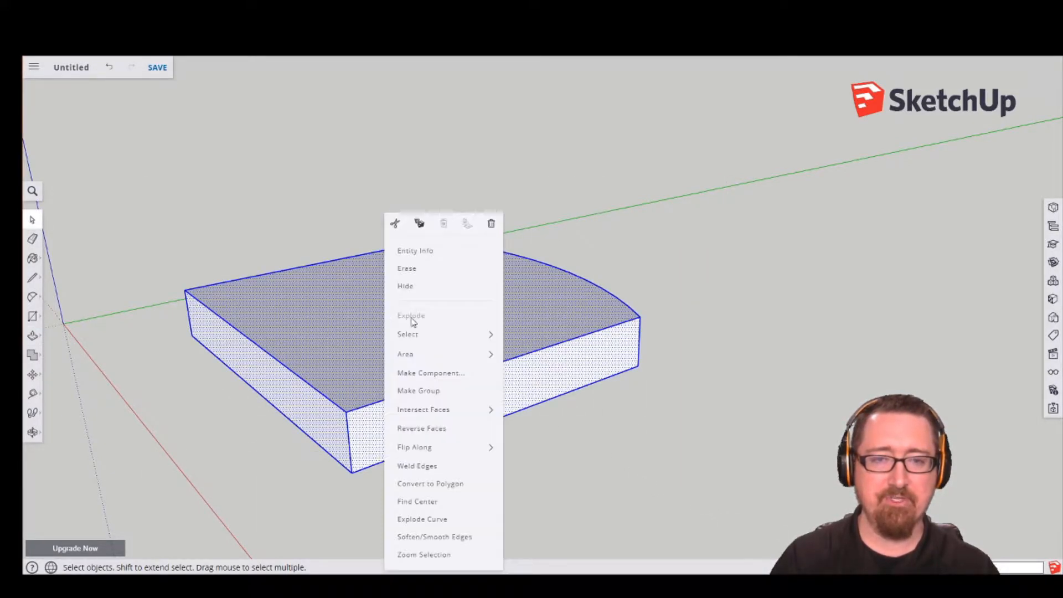
pyautogui.click(425, 390)
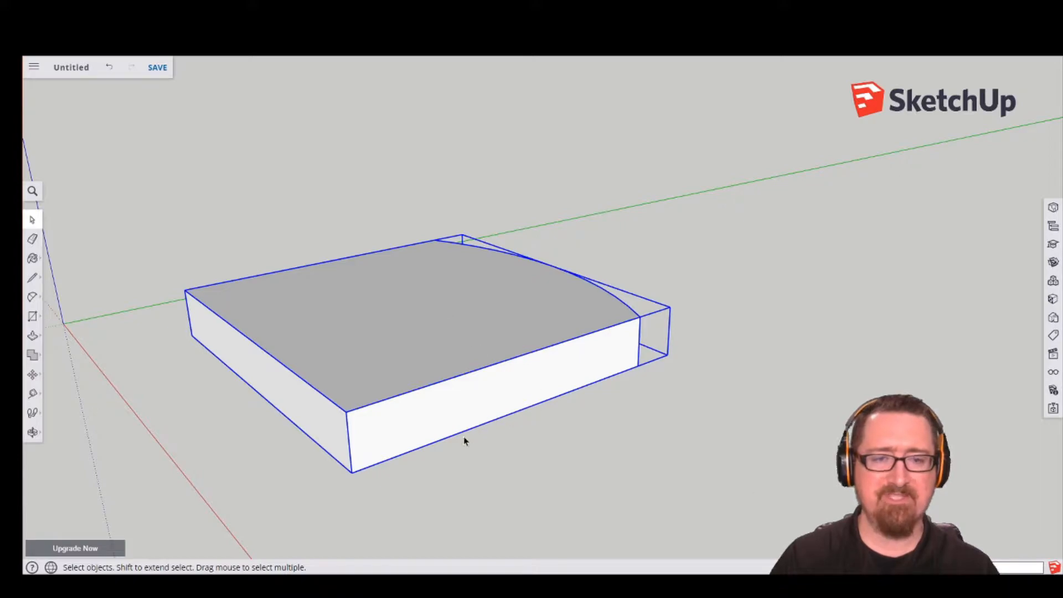
pyautogui.click(457, 461)
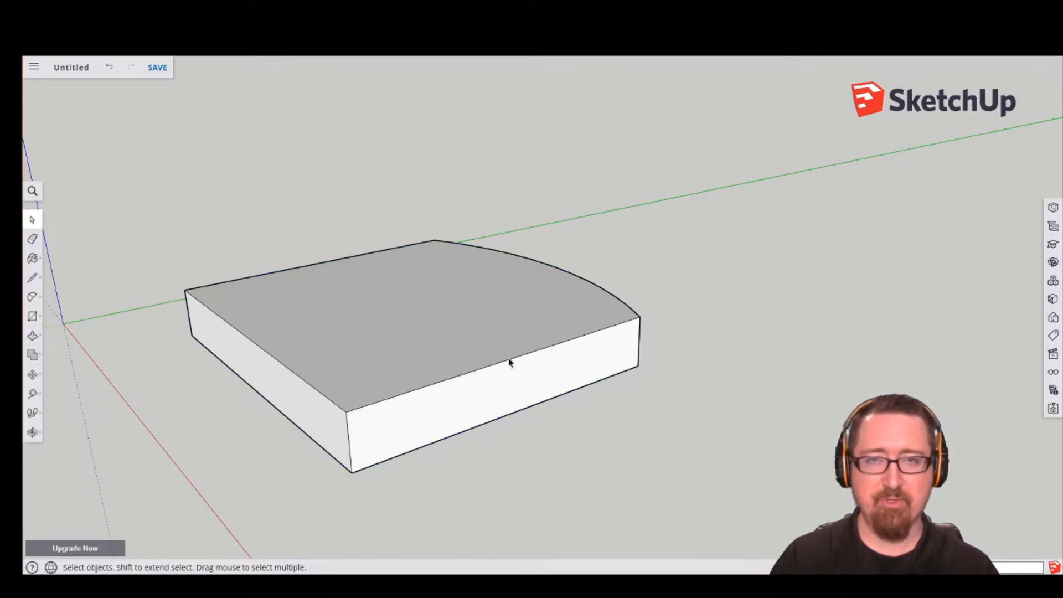
# Draw a small rectangle with exact dimensions on the slab's underside, starting at a corner opposite the curved end.
pyautogui.moveTo(433, 472); pyautogui.dragTo(496, 141, button='middle')
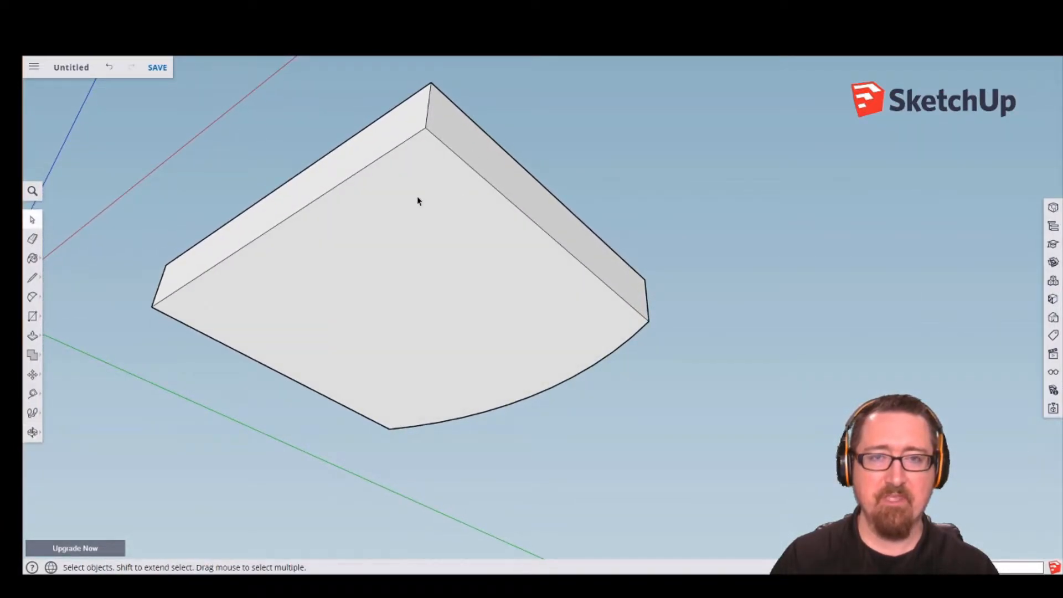
pyautogui.click(32, 316)
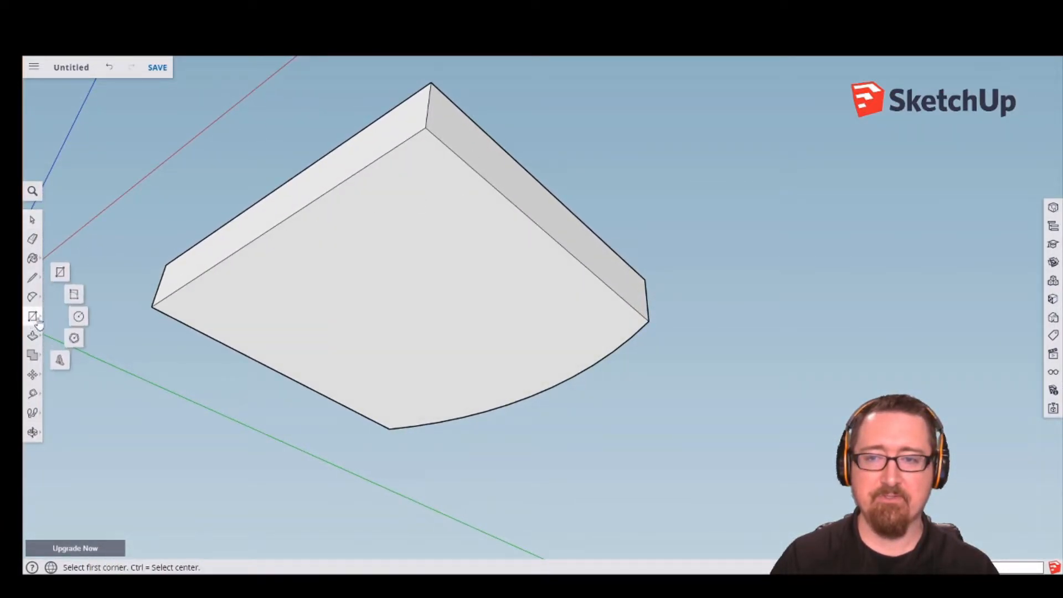
pyautogui.click(61, 272)
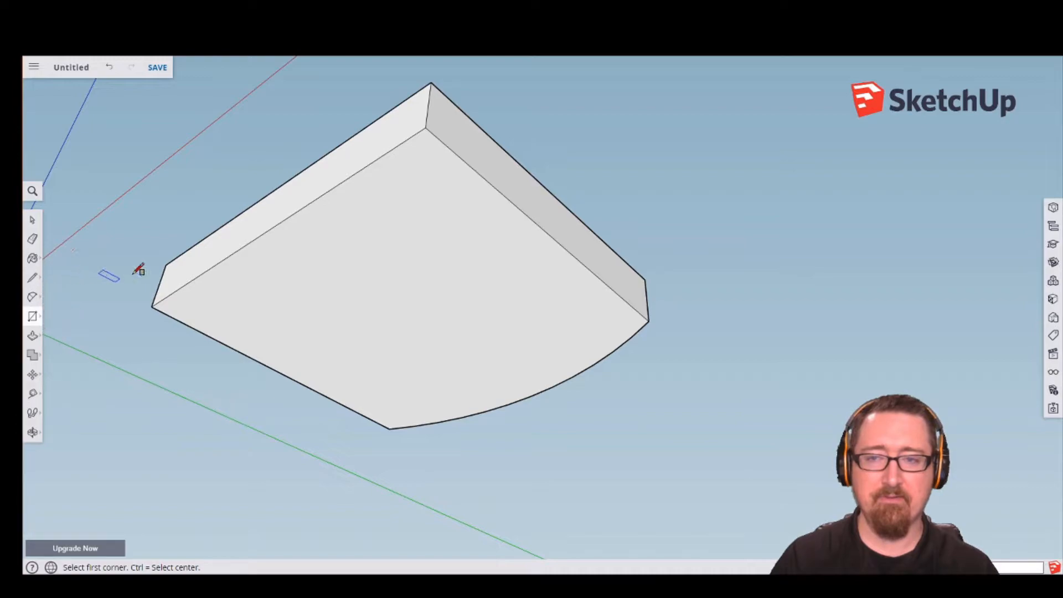
pyautogui.click(425, 127)
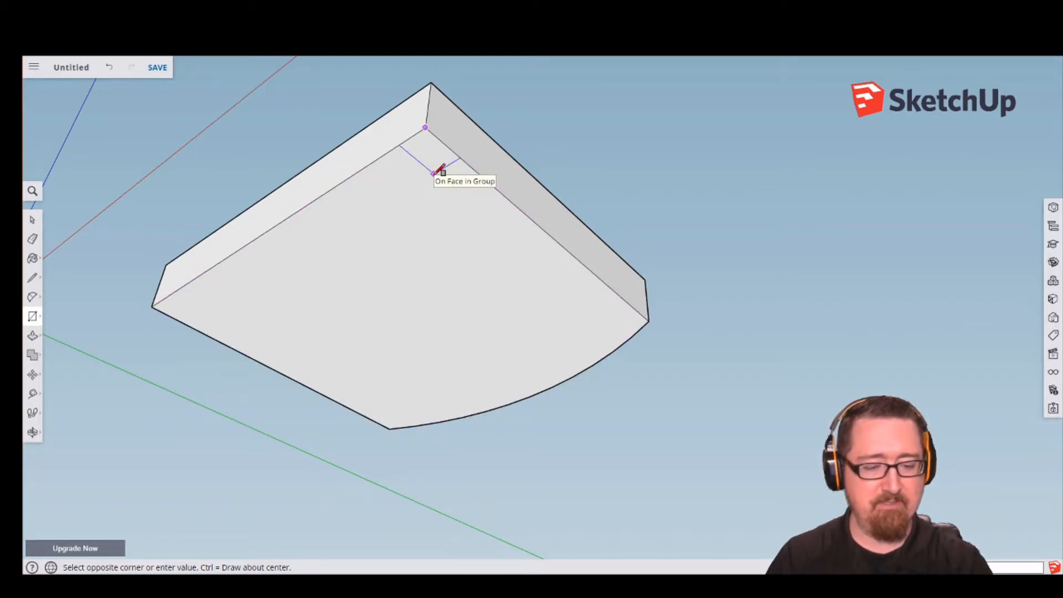
pyautogui.press('Return')
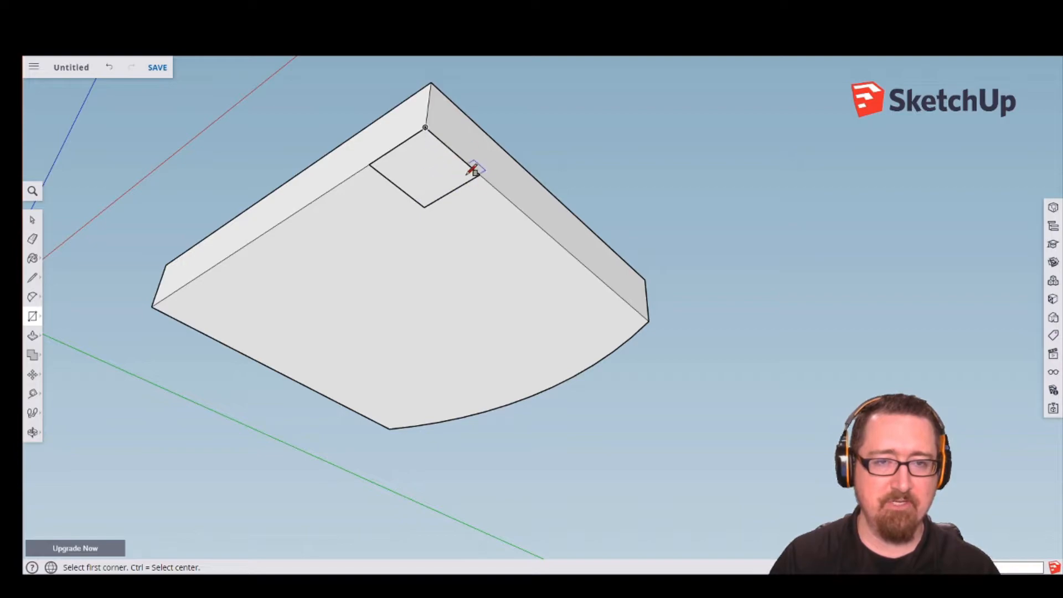
# Make the small rectangle on the slab's underside, with its edges, a component named Chair Leg.
pyautogui.click(32, 220)
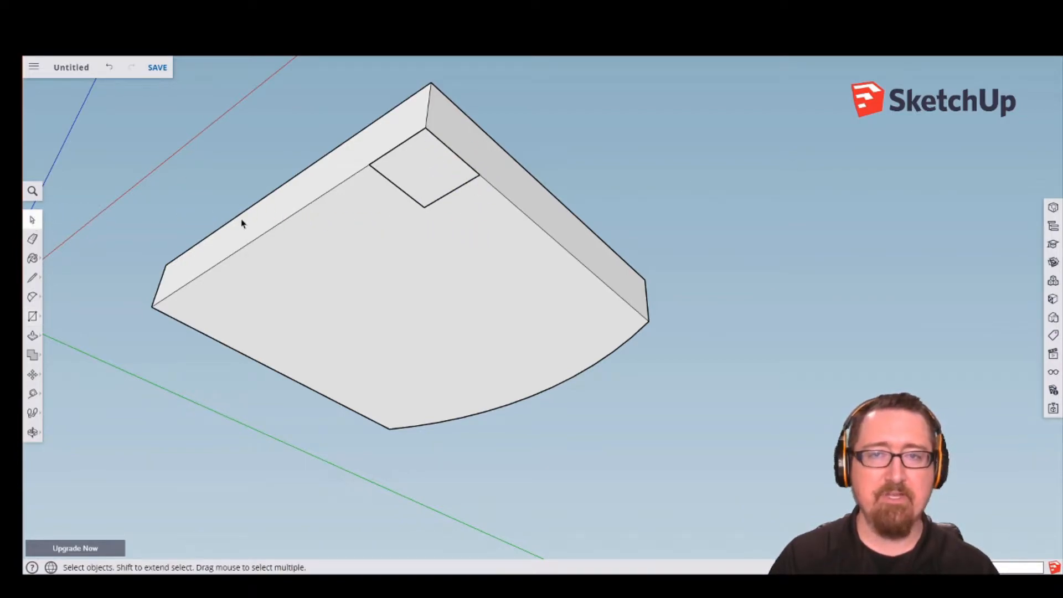
pyautogui.doubleClick(426, 176)
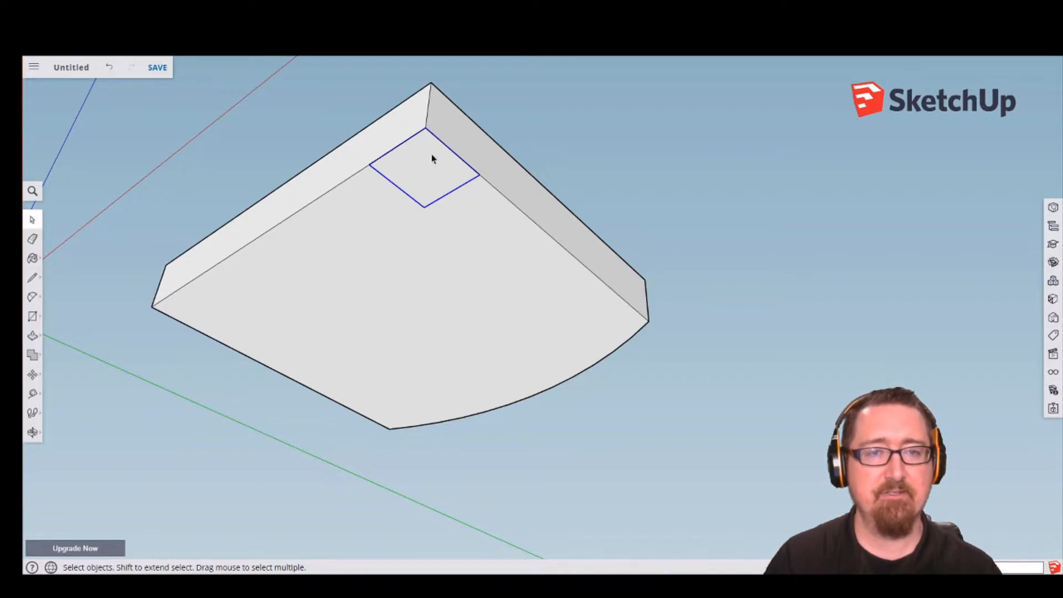
pyautogui.scroll(1, 408, 159)
pyautogui.scroll(2, 408, 159)
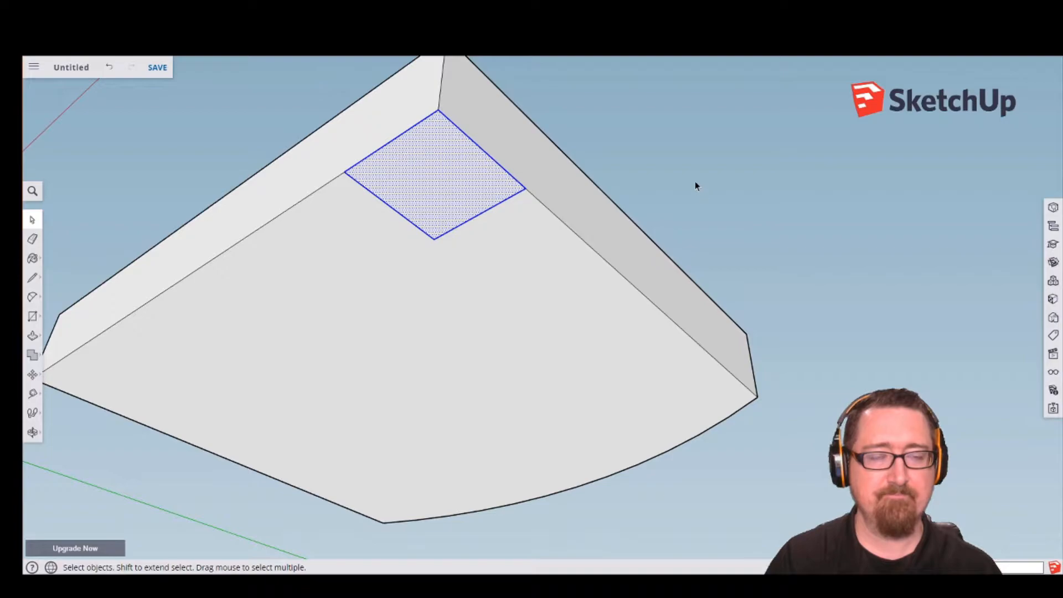
pyautogui.rightClick(429, 150)
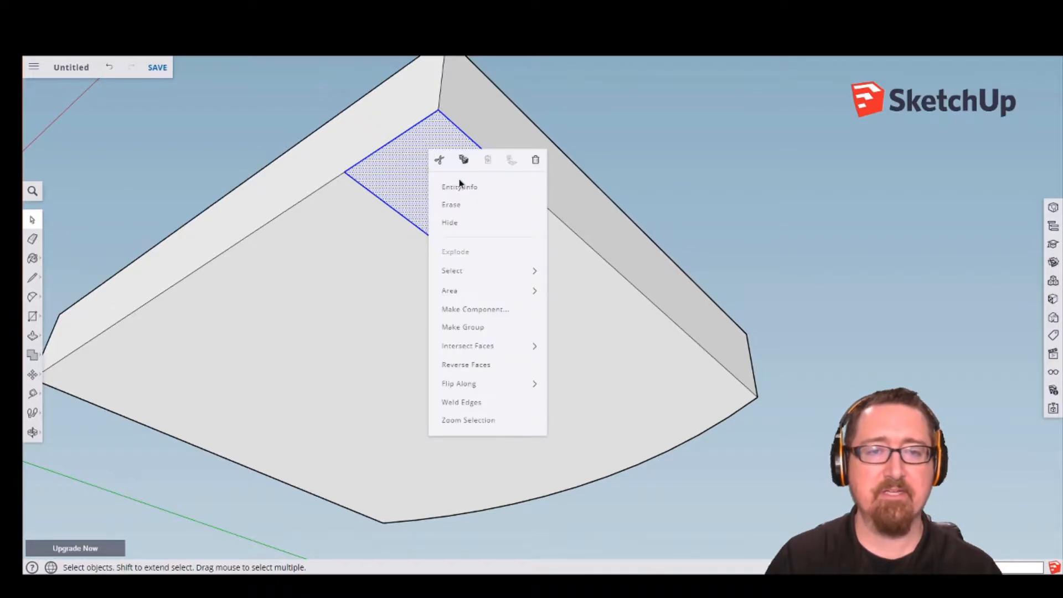
pyautogui.click(463, 309)
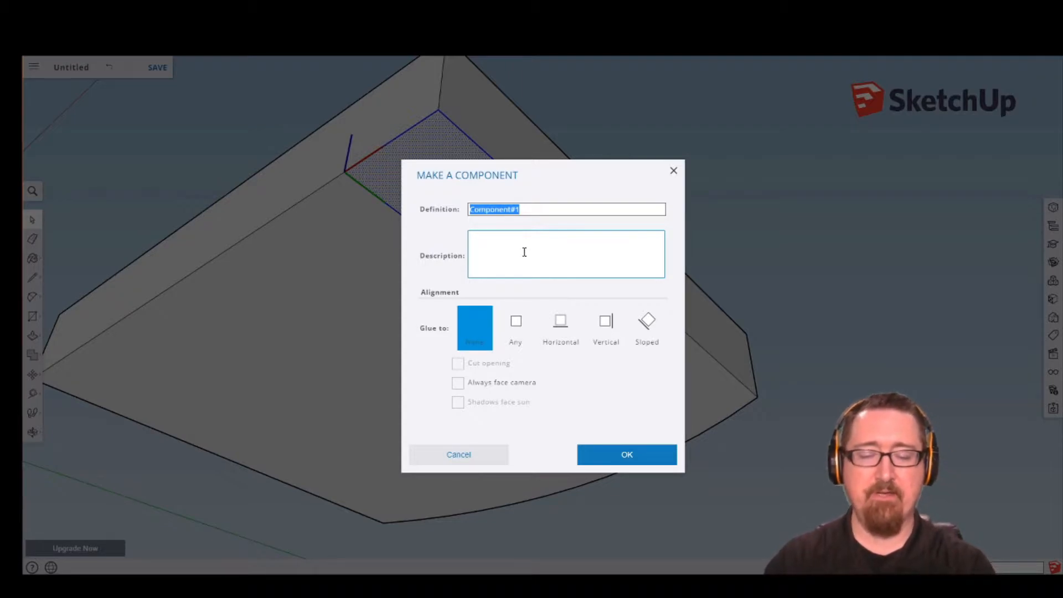
pyautogui.write('Chair Leg')
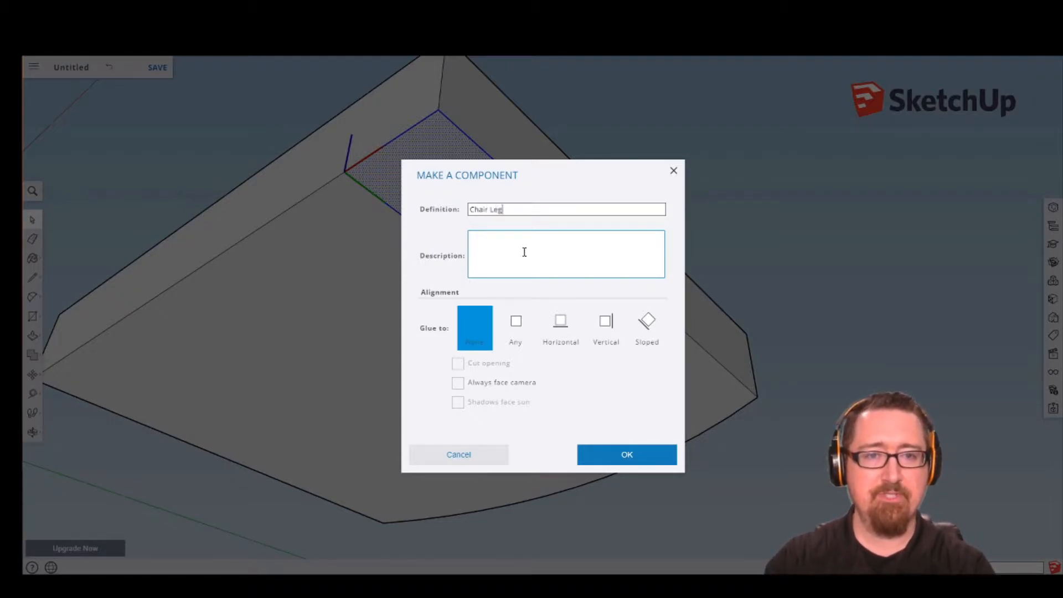
pyautogui.click(609, 453)
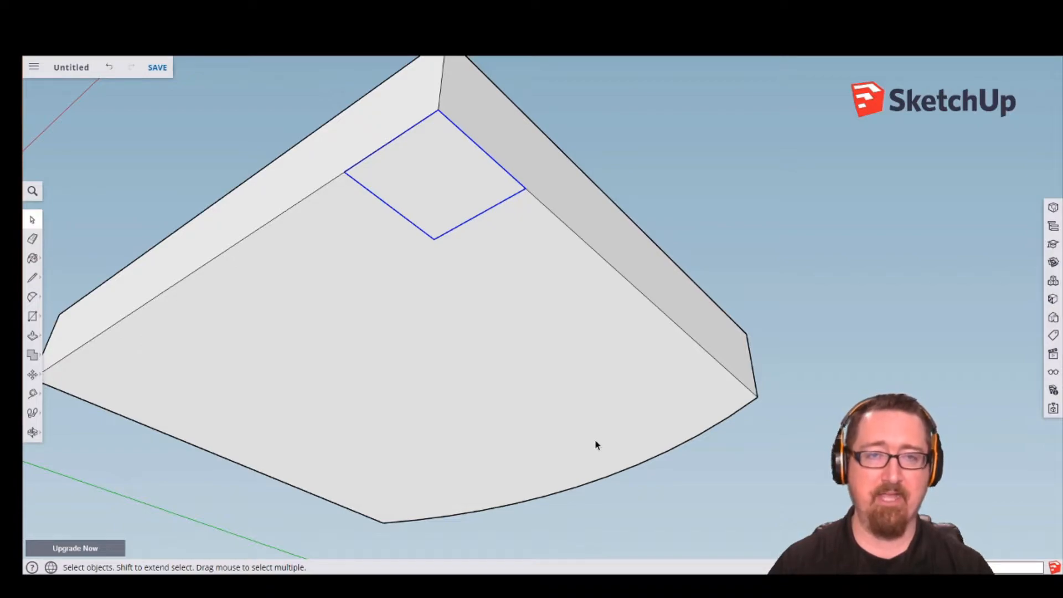
# Copy the Chair Leg component corner to corner along the slab's straight end edge, into the neighbouring underside corner.
pyautogui.scroll(-5, 596, 445)
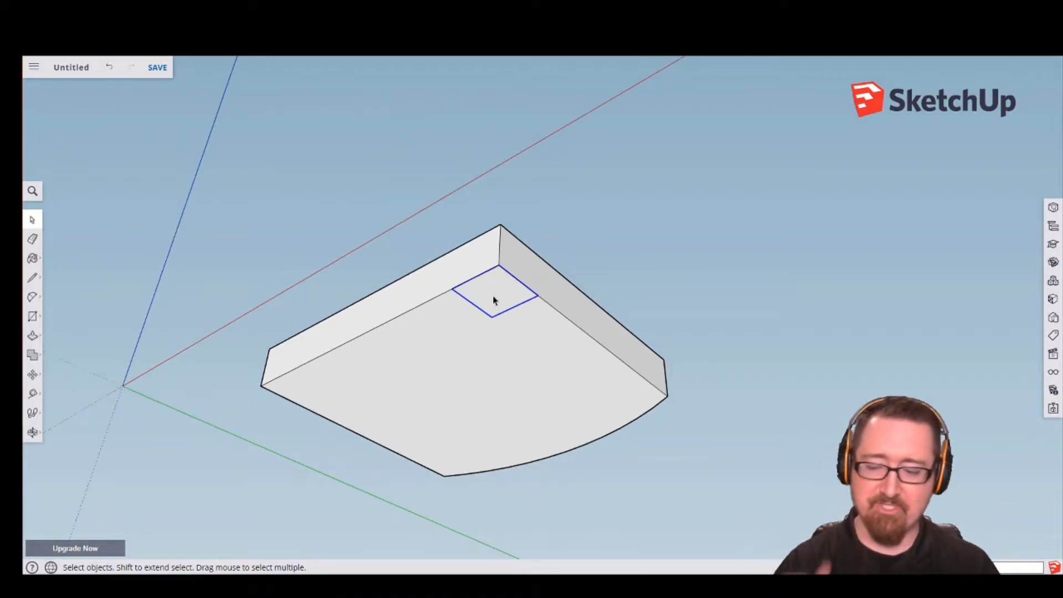
pyautogui.keyDown('shift'); pyautogui.moveTo(546, 374); pyautogui.dragTo(476, 275, button='middle'); pyautogui.keyUp('shift')
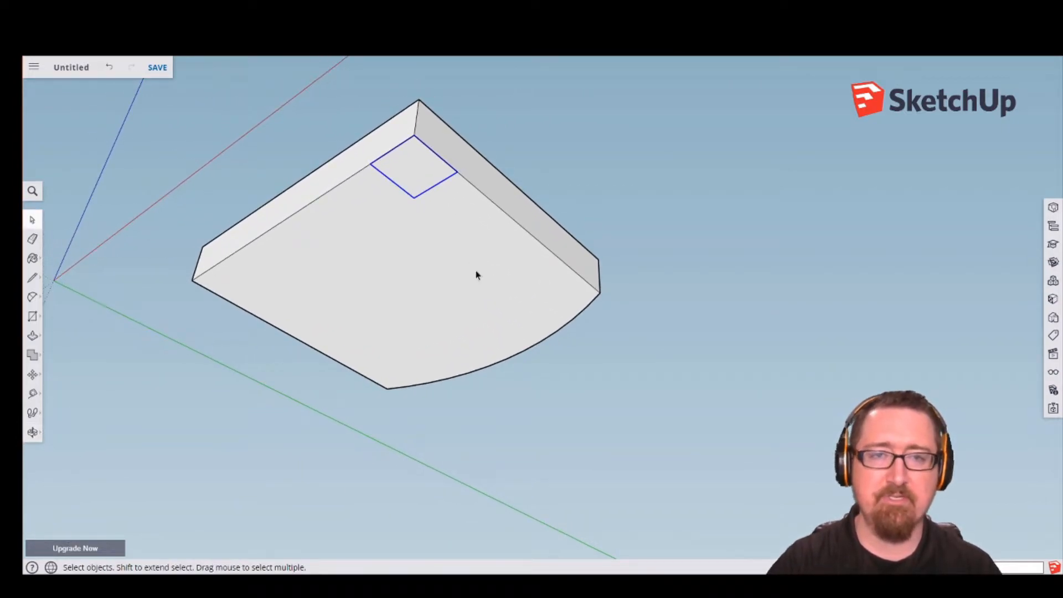
pyautogui.doubleClick(405, 167)
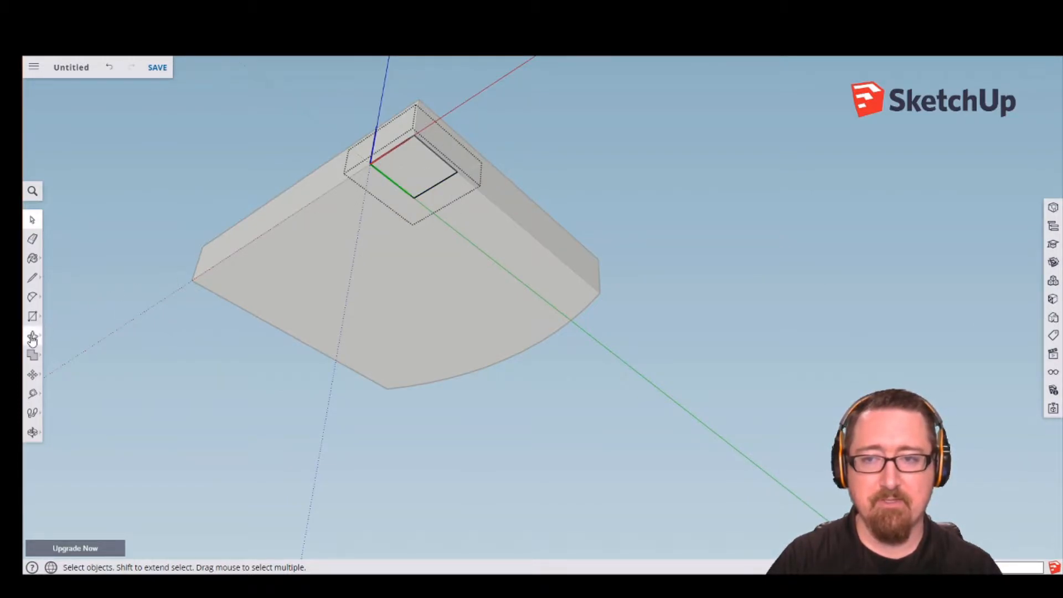
pyautogui.click(238, 160)
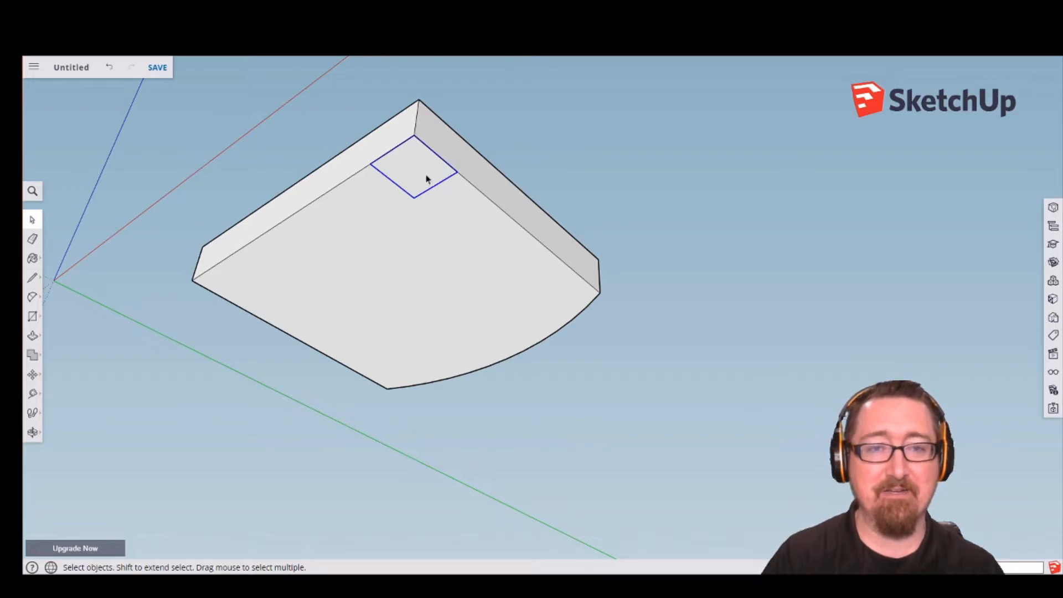
pyautogui.click(33, 376)
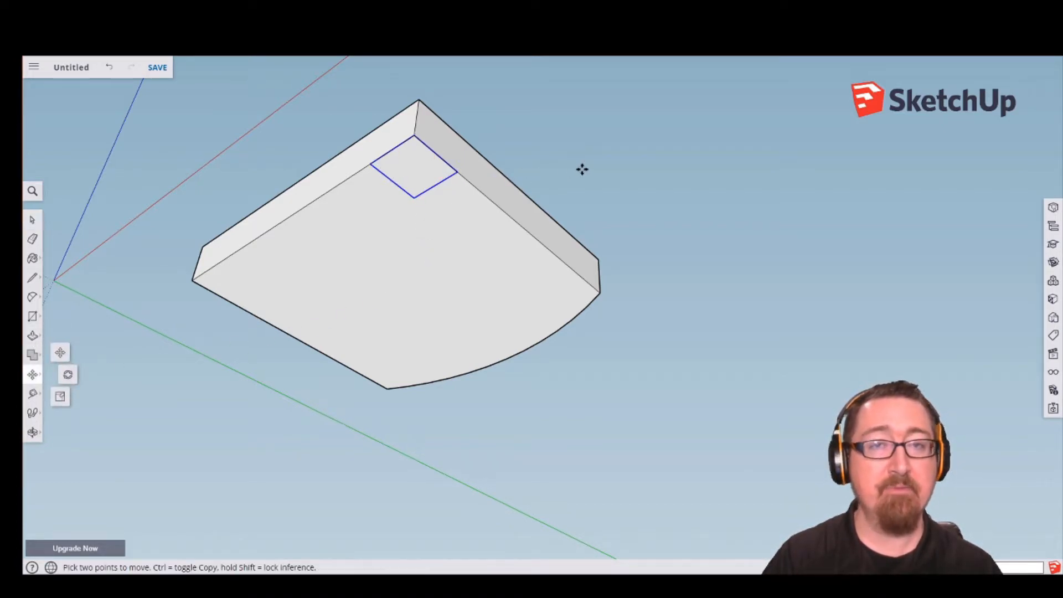
pyautogui.click(370, 164)
pyautogui.press('ctrl')
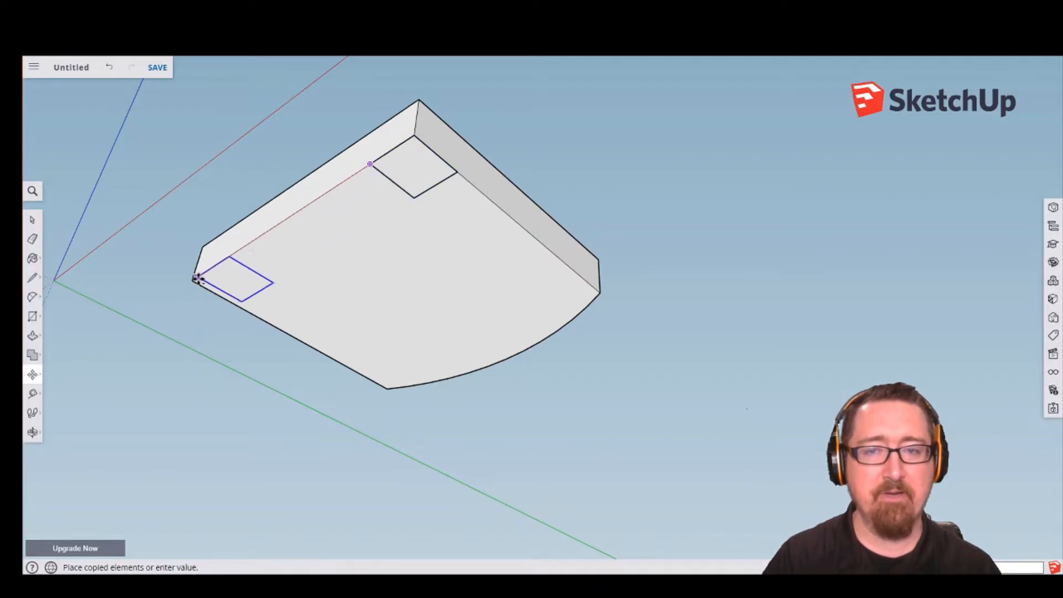
pyautogui.click(193, 279)
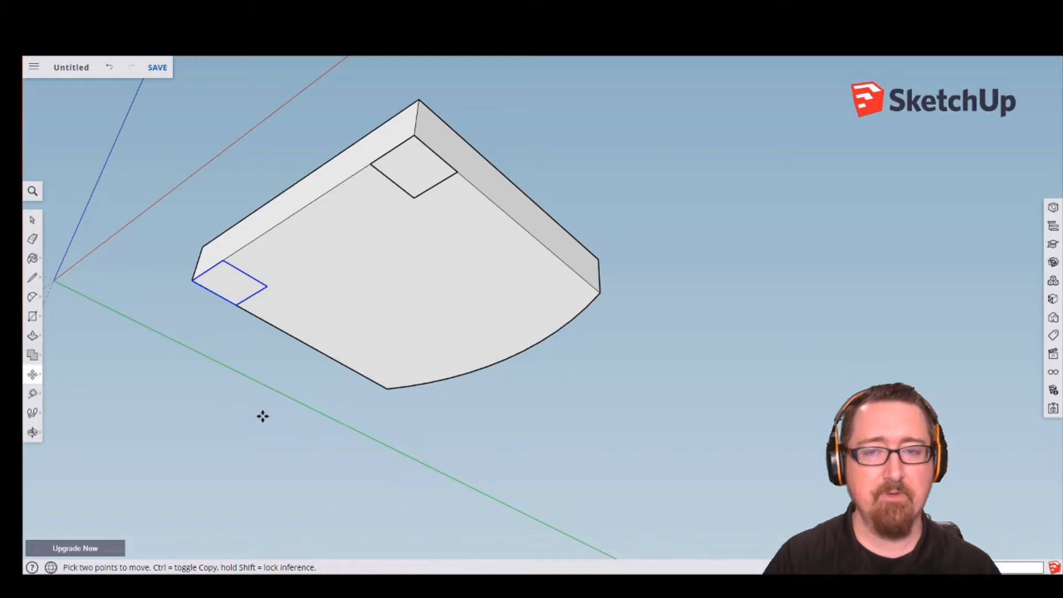
# Select both Chair Leg components and copy them together to the two underside corners at the curved end.
pyautogui.click(32, 220)
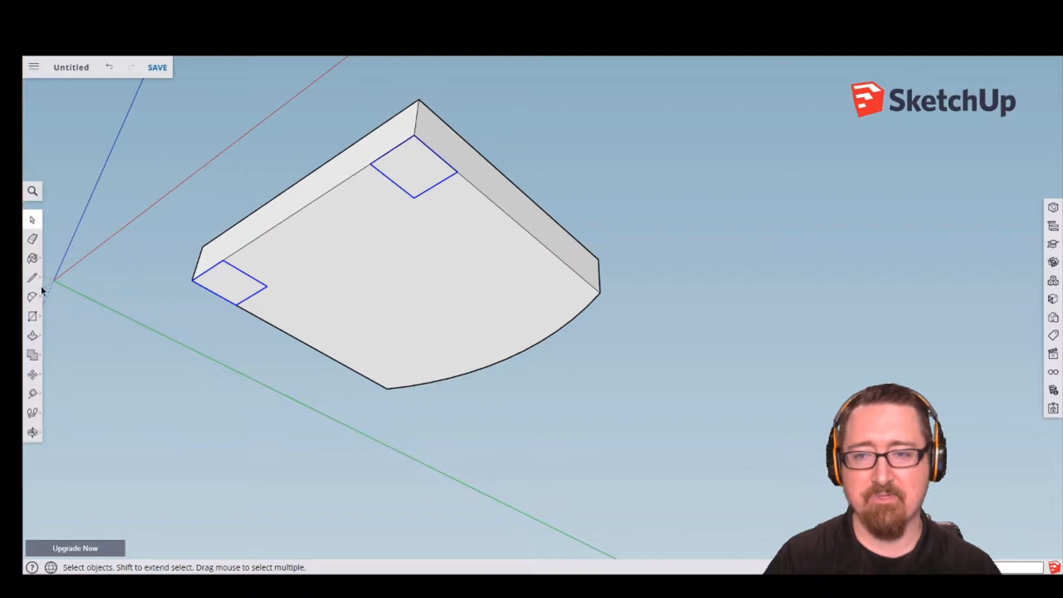
pyautogui.click(32, 374)
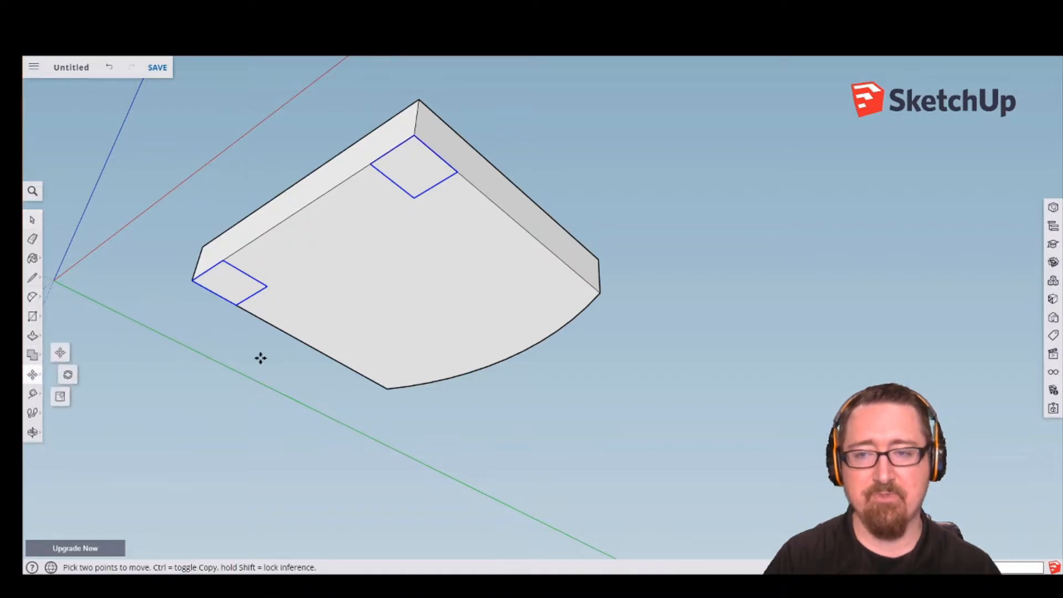
pyautogui.press('ctrl')
pyautogui.click(457, 171)
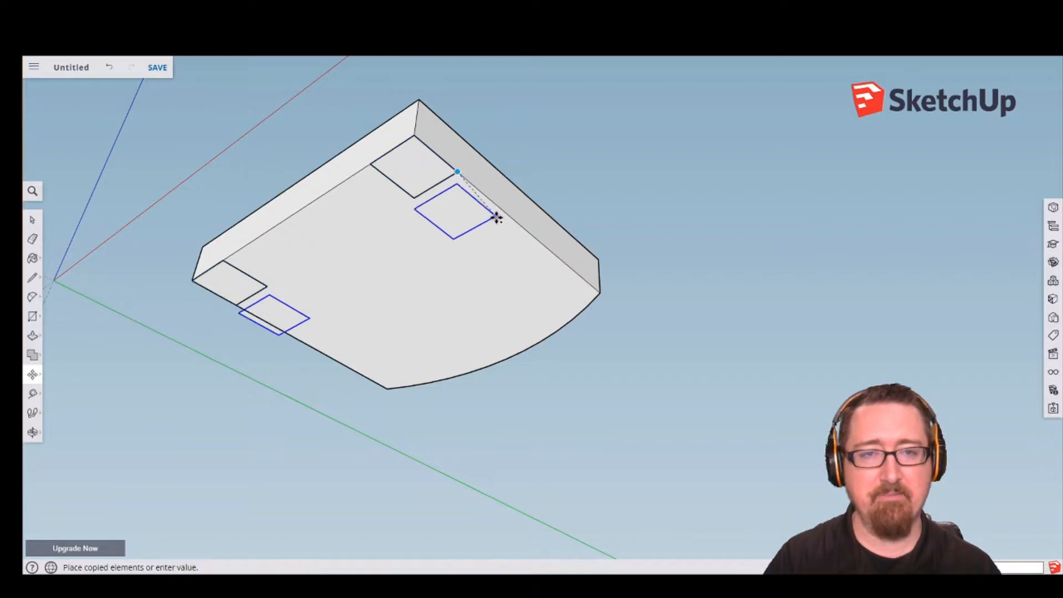
pyautogui.click(600, 291)
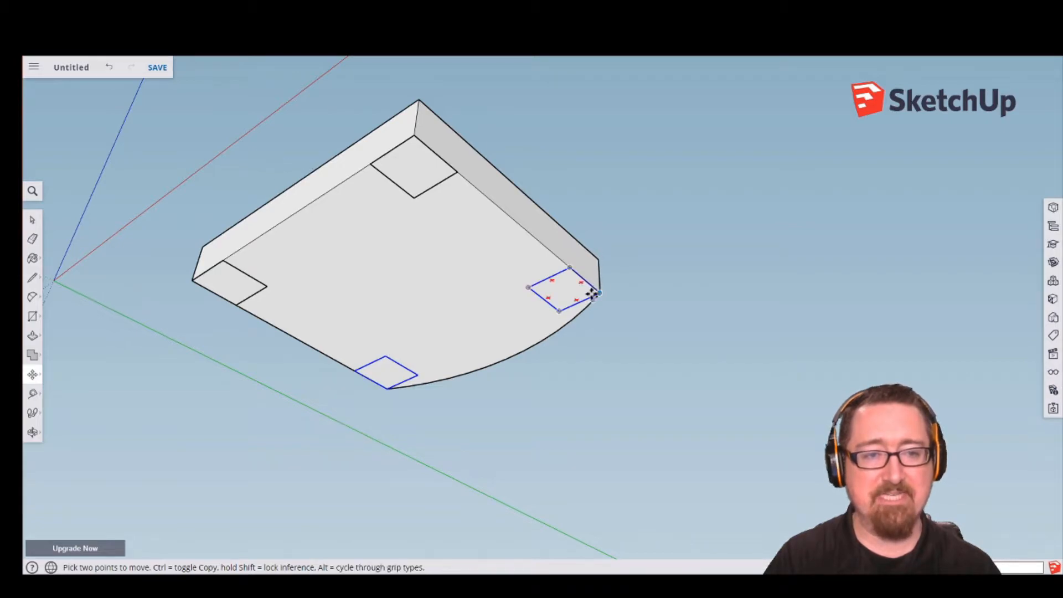
# Open the original Chair Leg component for editing and Push/Pull its face downward into a long square leg.
pyautogui.click(32, 220)
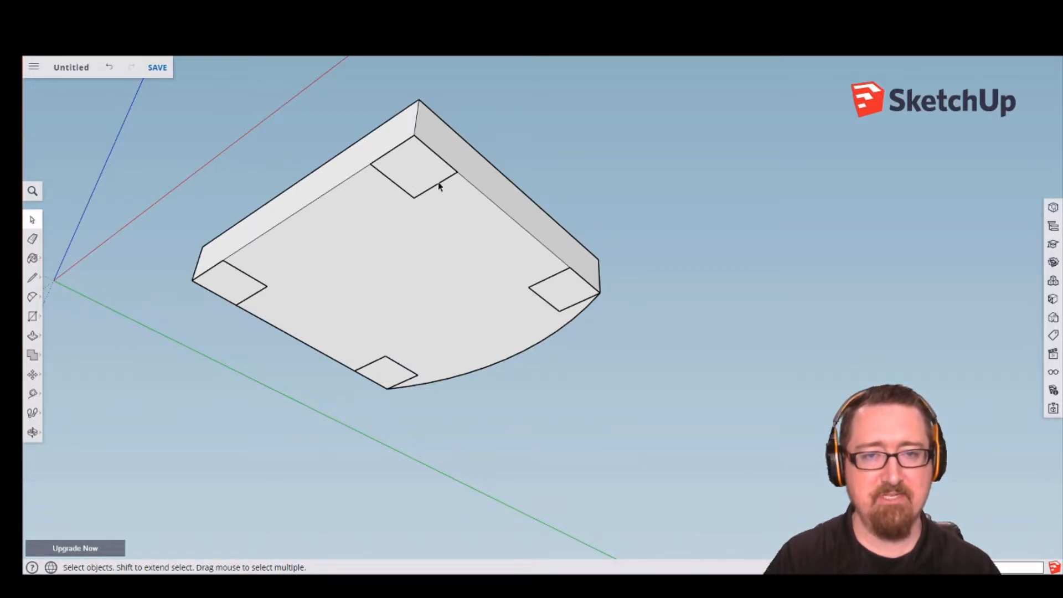
pyautogui.doubleClick(410, 179)
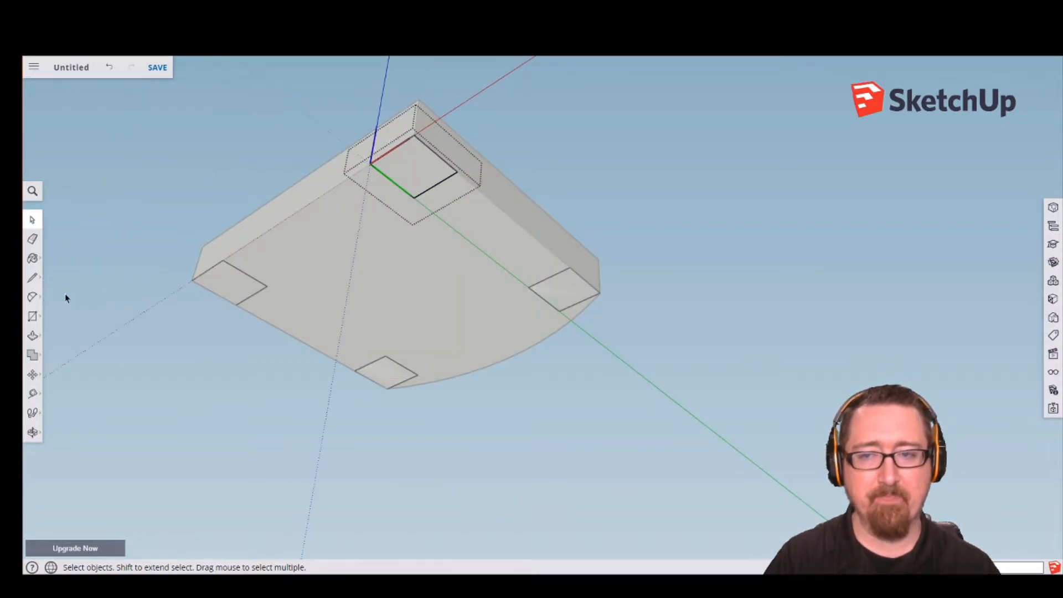
pyautogui.click(32, 336)
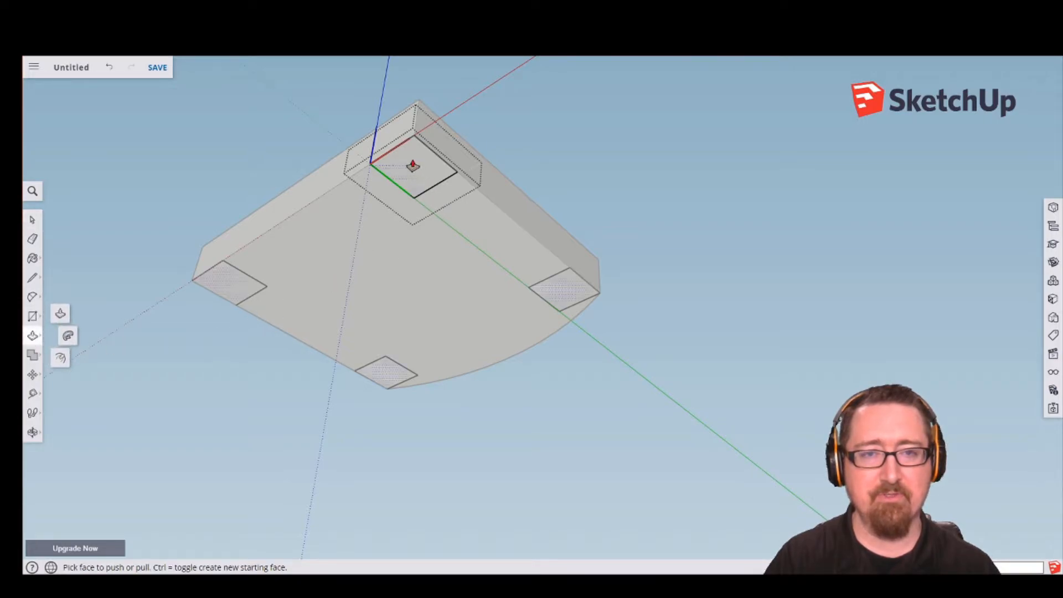
pyautogui.moveTo(412, 165); pyautogui.dragTo(378, 314)
pyautogui.keyDown('shift'); pyautogui.moveTo(378, 315); pyautogui.dragTo(339, 157, button='middle'); pyautogui.keyUp('shift')
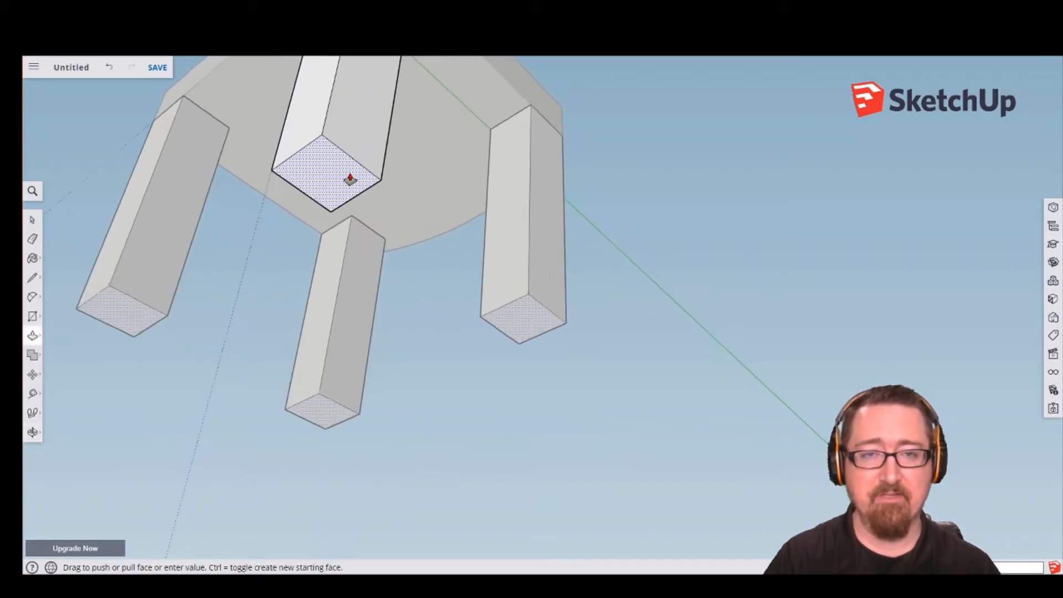
pyautogui.moveTo(313, 293); pyautogui.dragTo(315, 247)
# On the leg's outer face, draw a short line inward from the side edge near the seat, then straight down to the bottom edge.
pyautogui.scroll(-4, 381, 262)
pyautogui.moveTo(388, 260); pyautogui.dragTo(471, 393, button='middle')
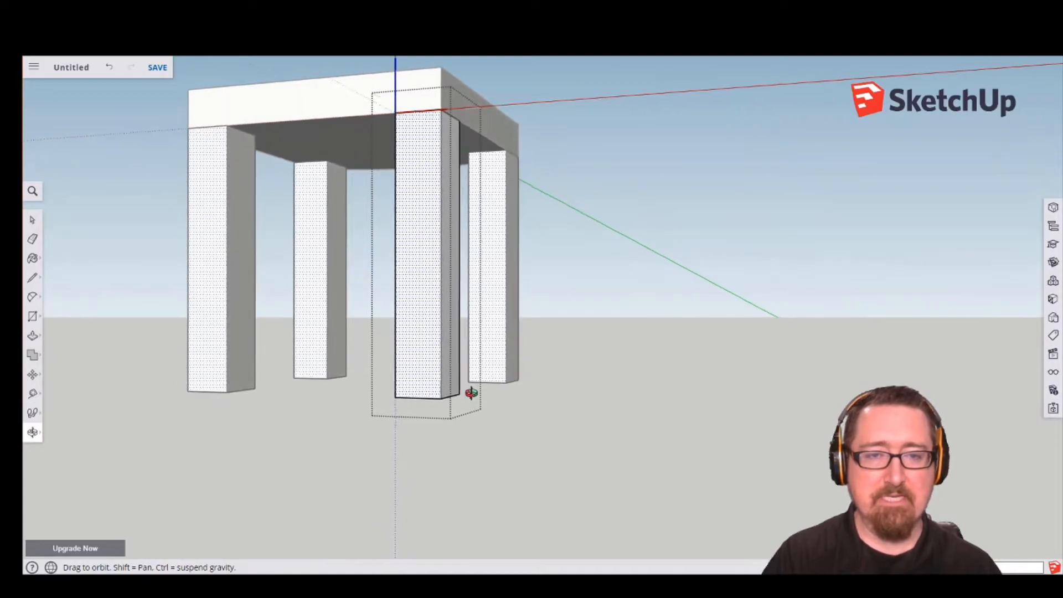
pyautogui.press('p')
pyautogui.scroll(4, 415, 308)
pyautogui.moveTo(379, 293); pyautogui.dragTo(536, 347, button='middle')
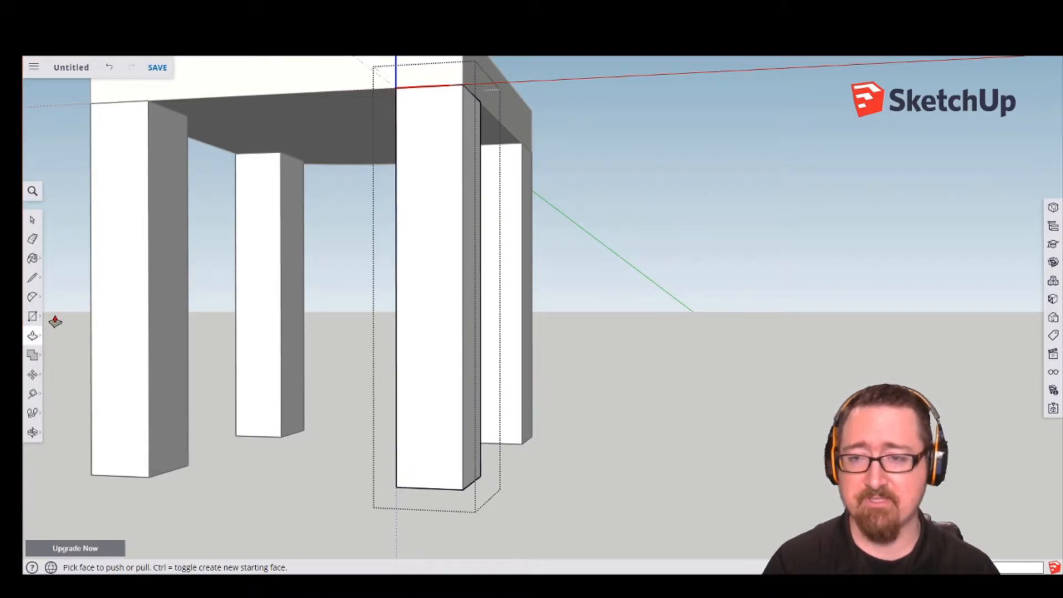
pyautogui.click(31, 281)
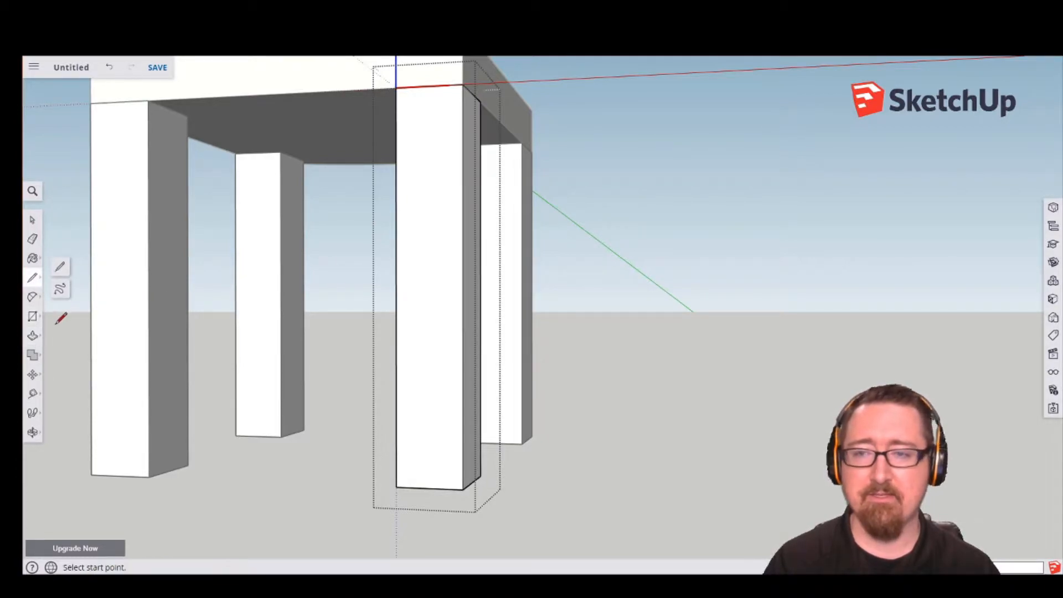
pyautogui.click(464, 106)
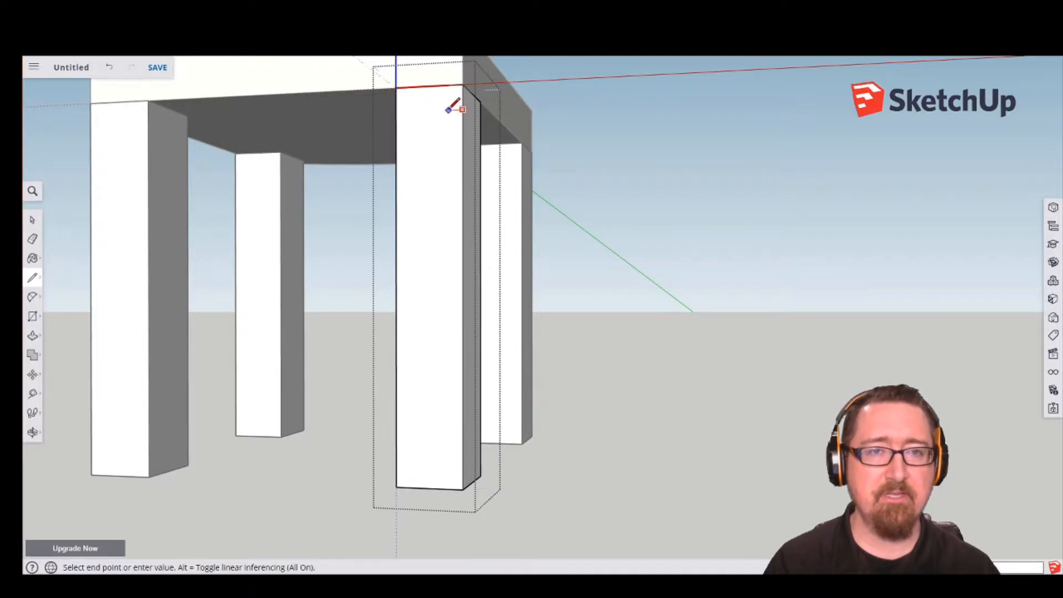
pyautogui.click(449, 109)
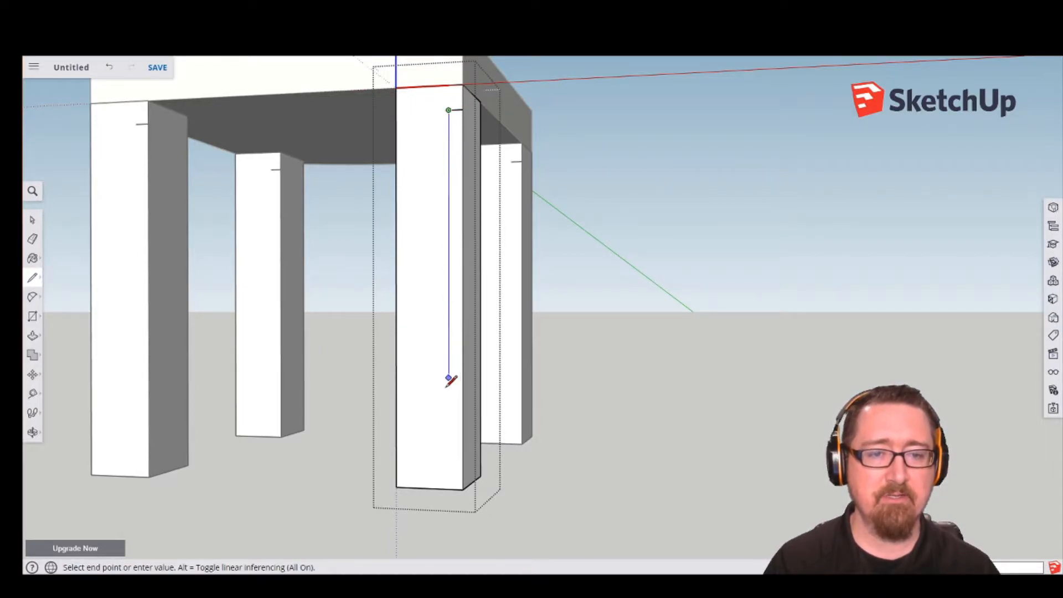
pyautogui.click(449, 489)
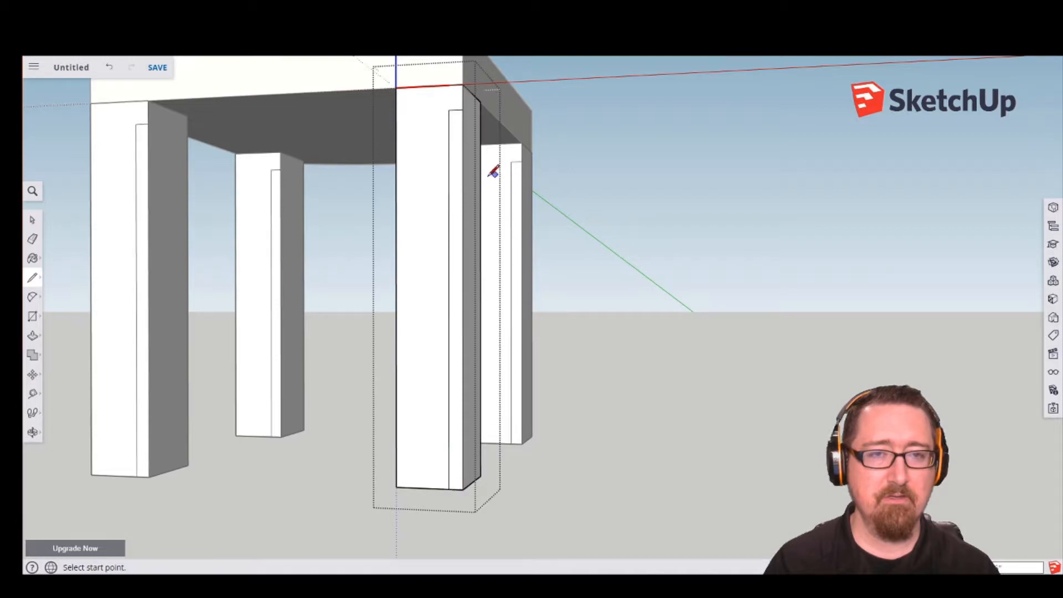
# Draw a stepped outline with alternating notches toward the leg's side edge, starting and ending on the long vertical line.
pyautogui.scroll(4, 457, 173)
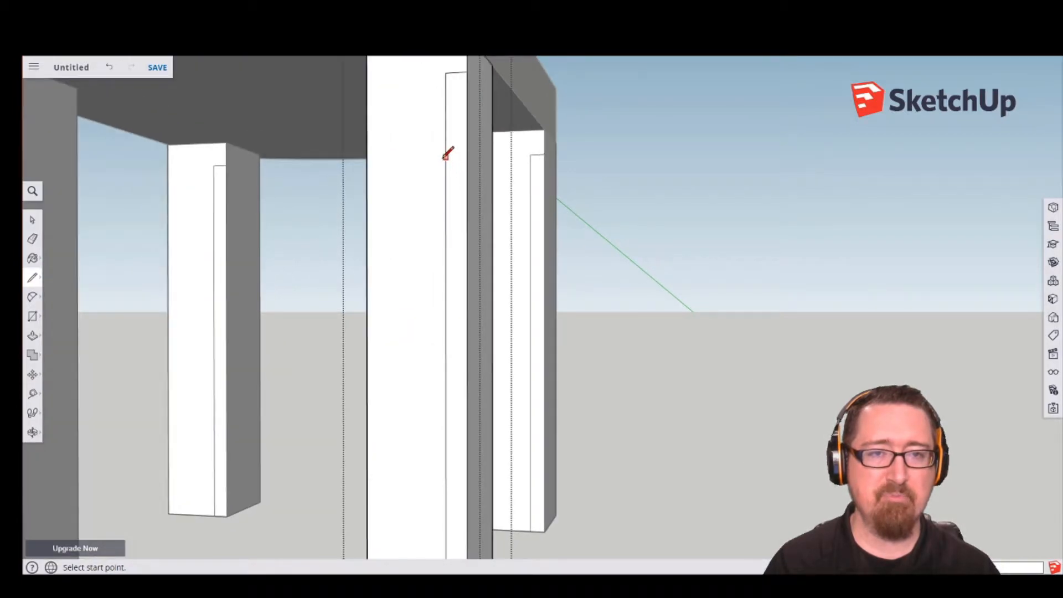
pyautogui.click(446, 155)
pyautogui.scroll(2, 453, 156)
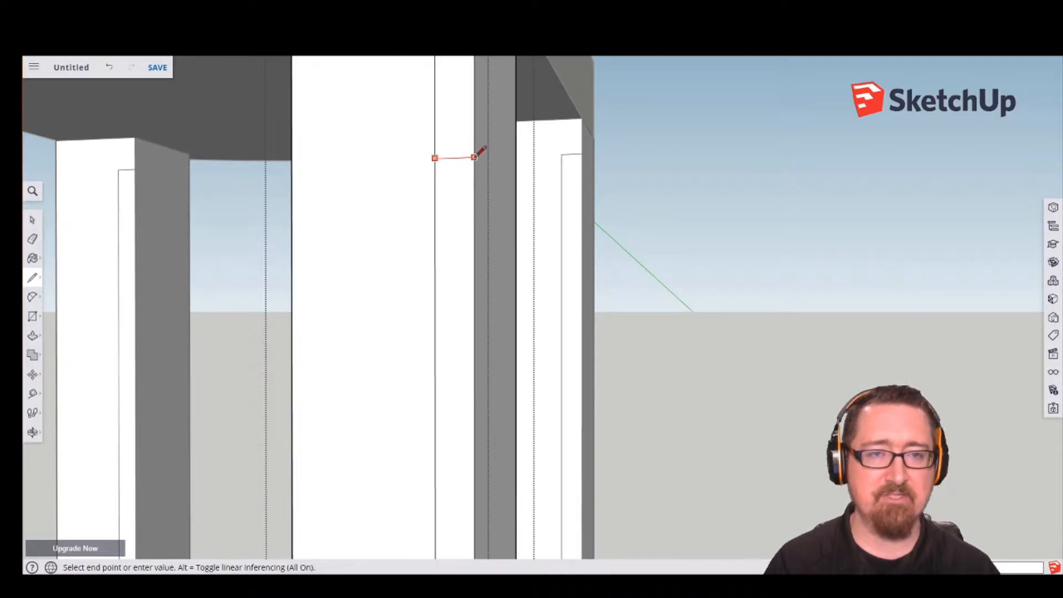
pyautogui.click(463, 158)
pyautogui.click(463, 207)
pyautogui.click(447, 207)
pyautogui.click(446, 264)
pyautogui.click(462, 263)
pyautogui.click(462, 357)
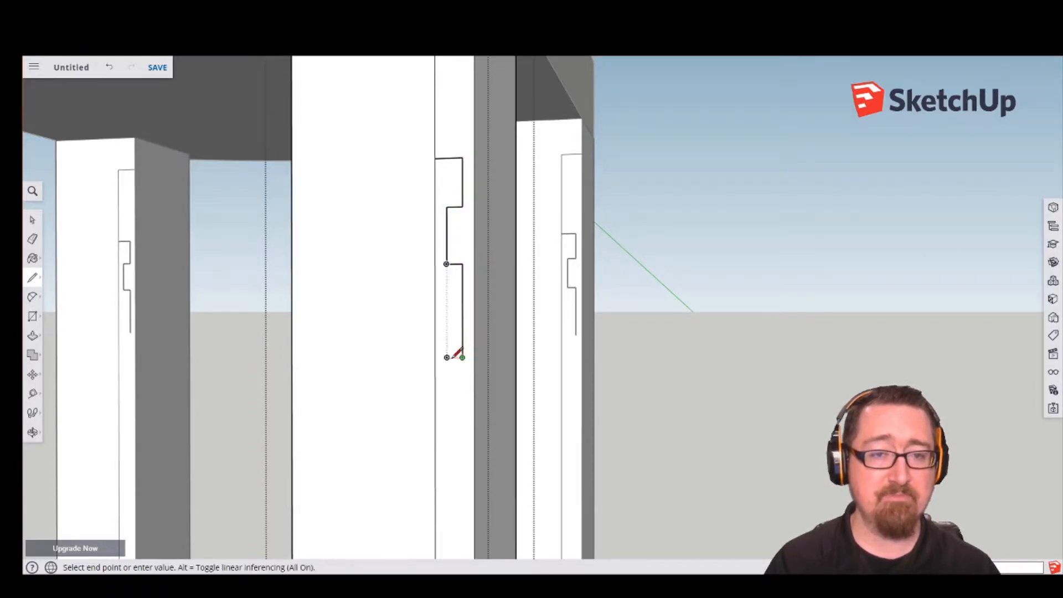
pyautogui.click(447, 358)
pyautogui.click(447, 403)
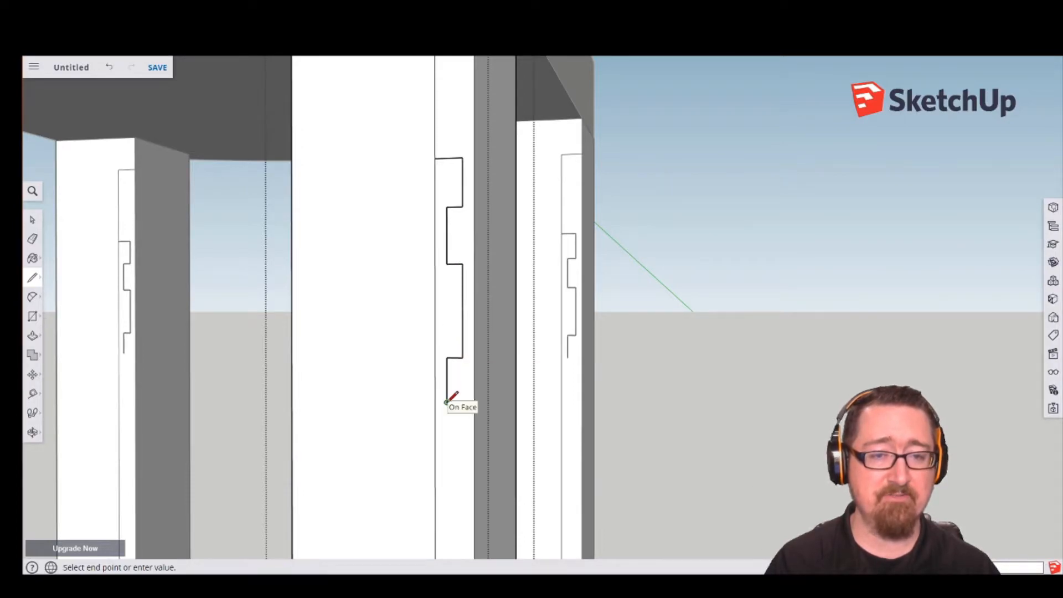
pyautogui.click(463, 403)
pyautogui.click(463, 463)
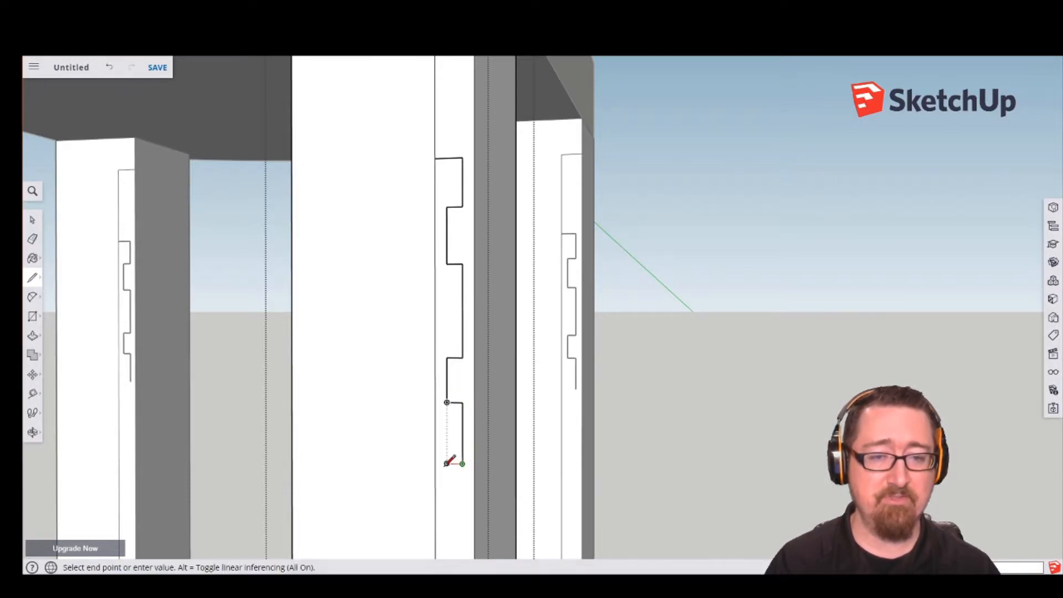
pyautogui.click(436, 463)
# Erase the leftover straight segment of the vertical line between the two ends of the stepped outline.
pyautogui.scroll(-6, 457, 434)
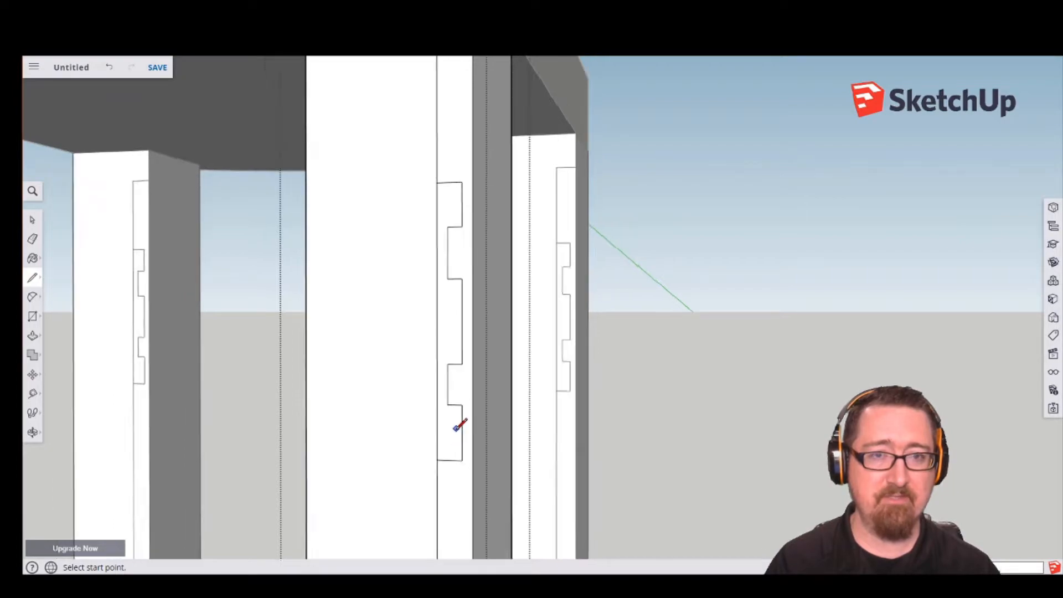
pyautogui.keyDown('shift'); pyautogui.moveTo(498, 376); pyautogui.dragTo(465, 262, button='middle'); pyautogui.keyUp('shift')
pyautogui.click(32, 239)
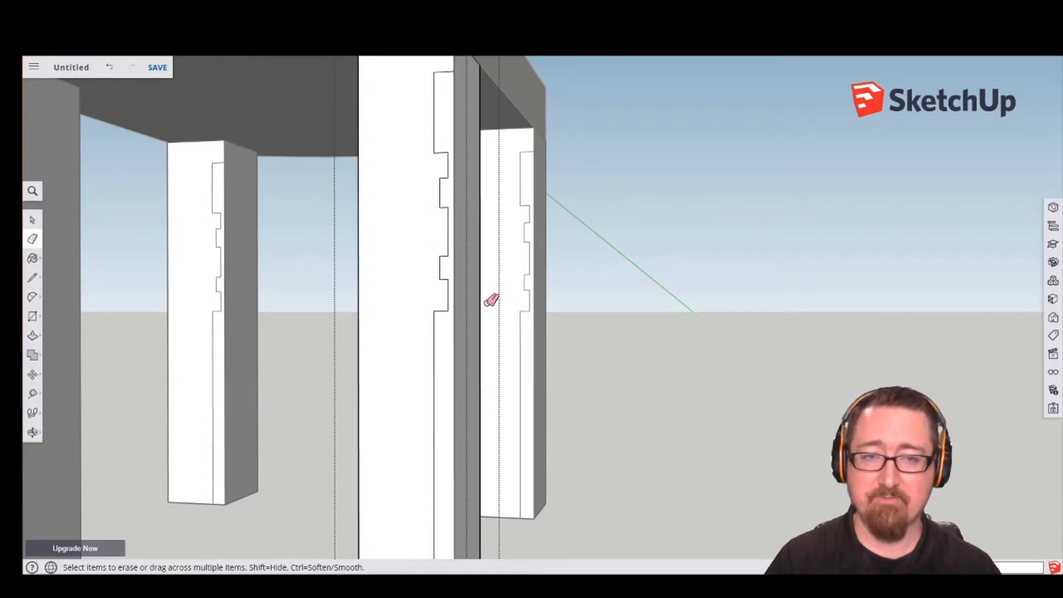
# Draw a 2-point arc across the leg profile's upper corner, from the short top line to the long vertical line.
pyautogui.scroll(-1, 474, 297)
pyautogui.click(32, 297)
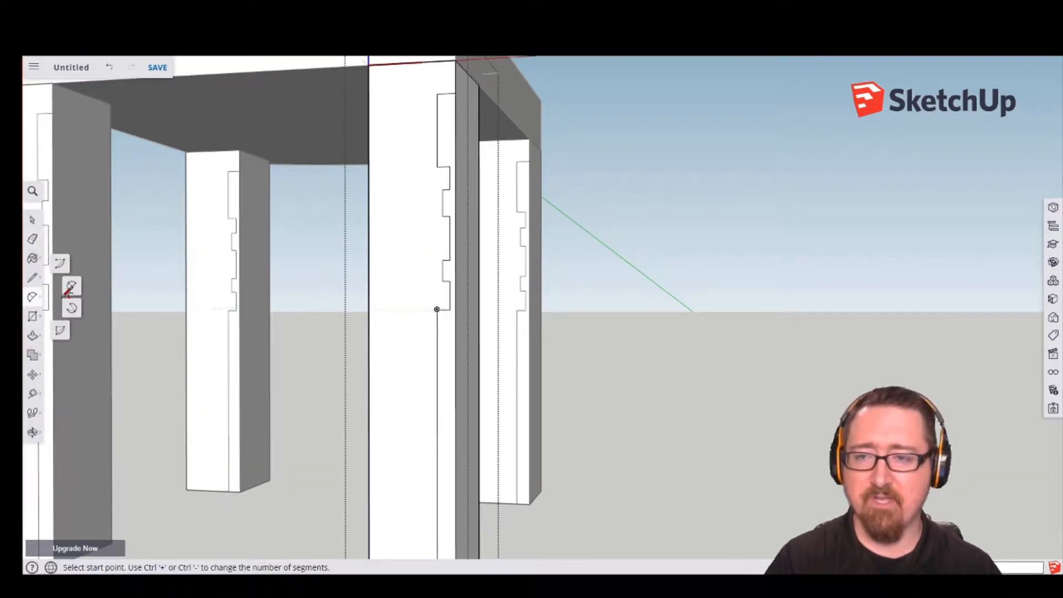
pyautogui.click(68, 273)
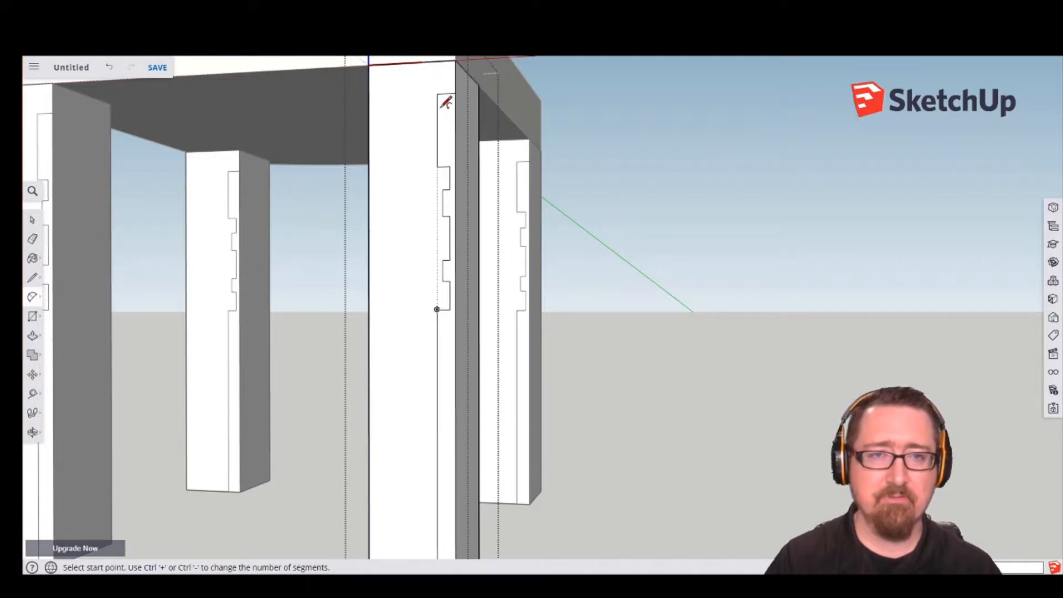
pyautogui.scroll(3, 448, 91)
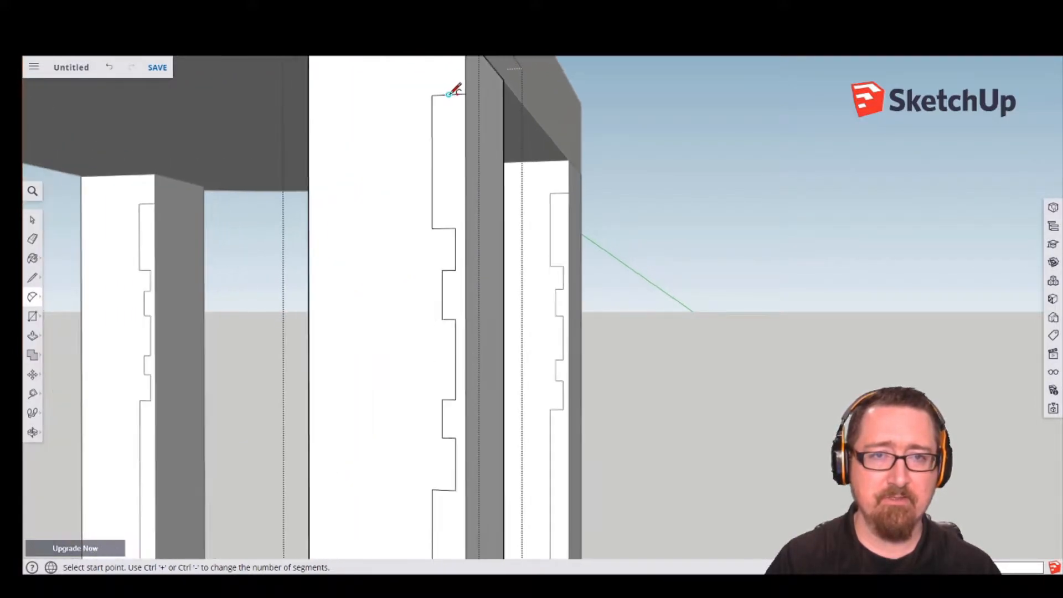
pyautogui.click(458, 95)
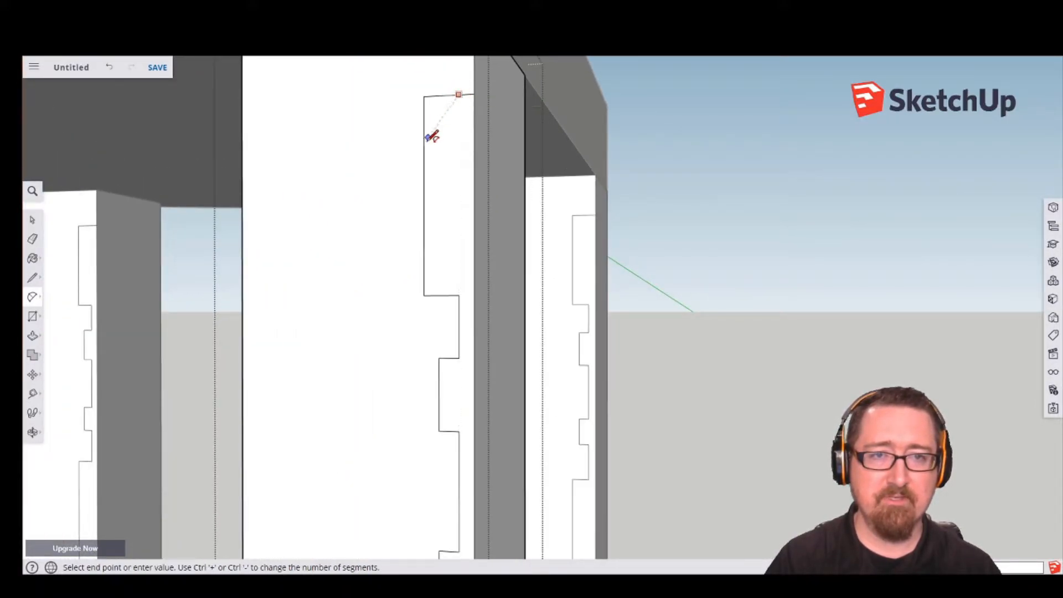
pyautogui.click(424, 177)
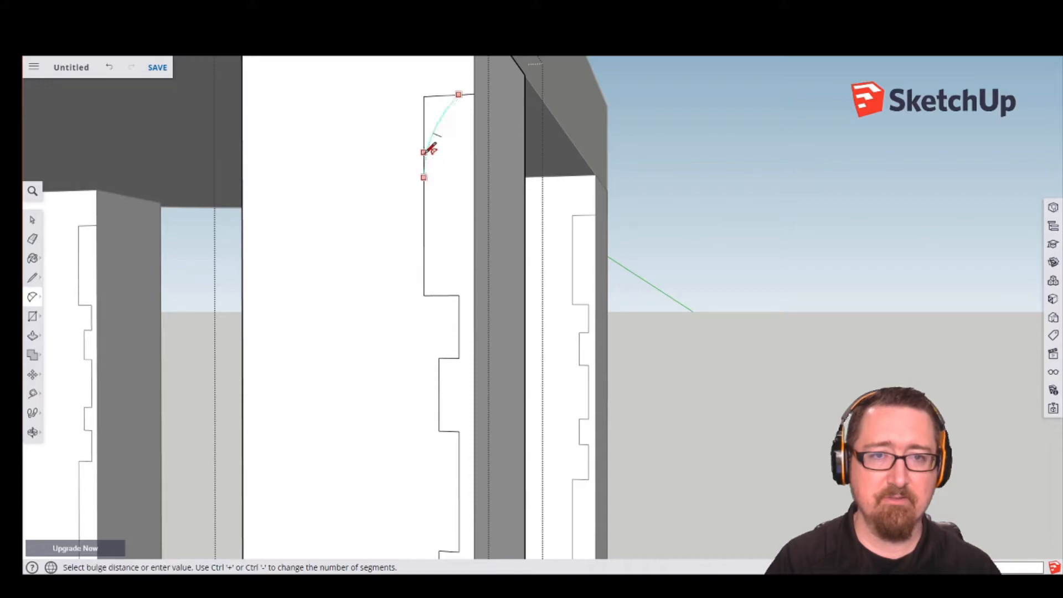
pyautogui.click(427, 147)
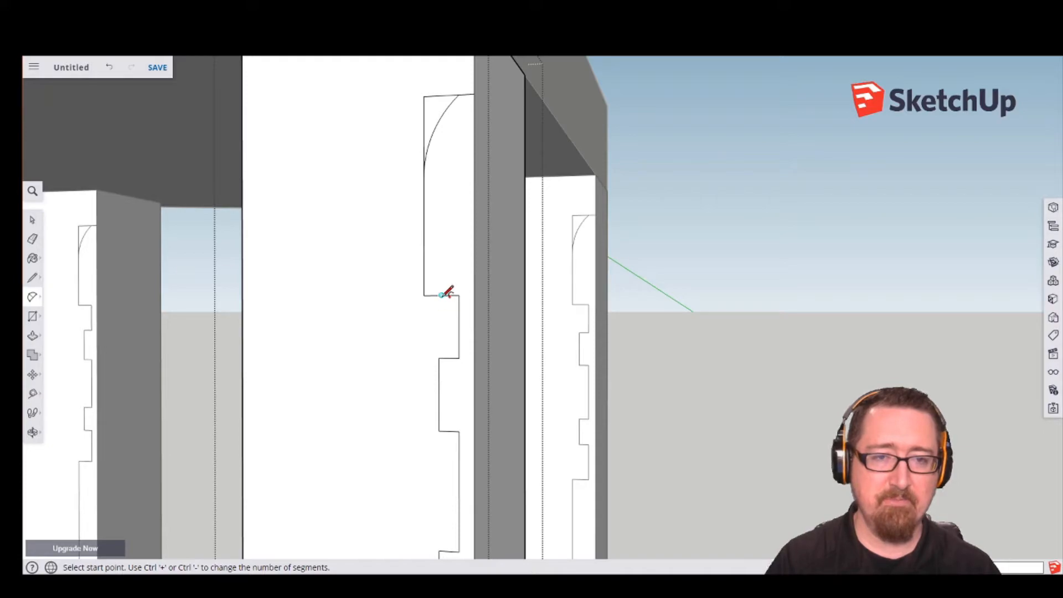
# Draw a rounded arc across the uppermost notch of the leg profile, bulging out to the notch's vertical line.
pyautogui.click(438, 358)
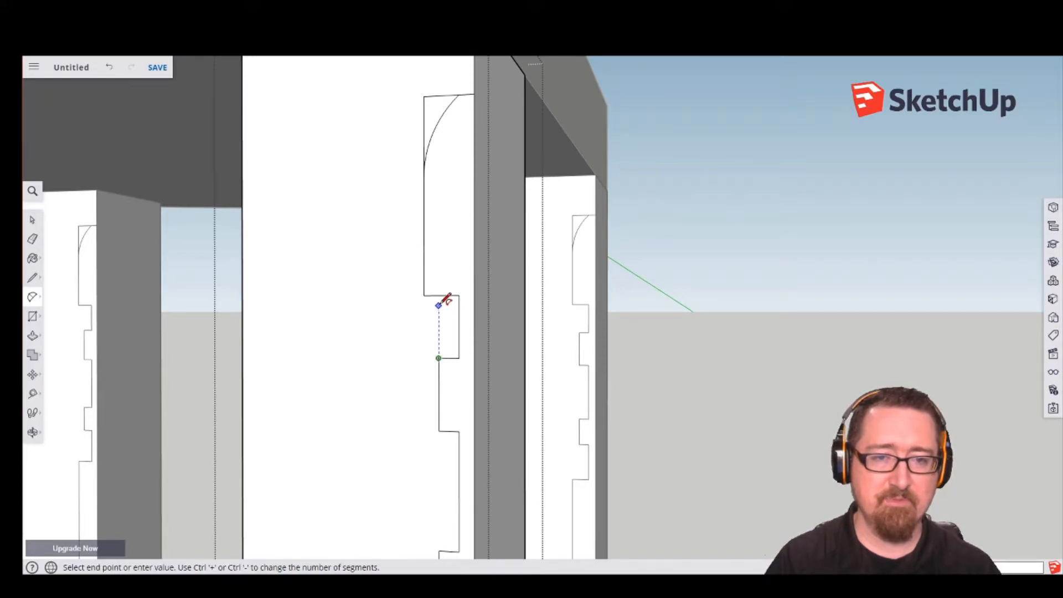
pyautogui.click(439, 295)
pyautogui.click(461, 326)
# Erase the leftover straight lines outside the two arcs at the notch and at the profile's upper corner.
pyautogui.click(32, 239)
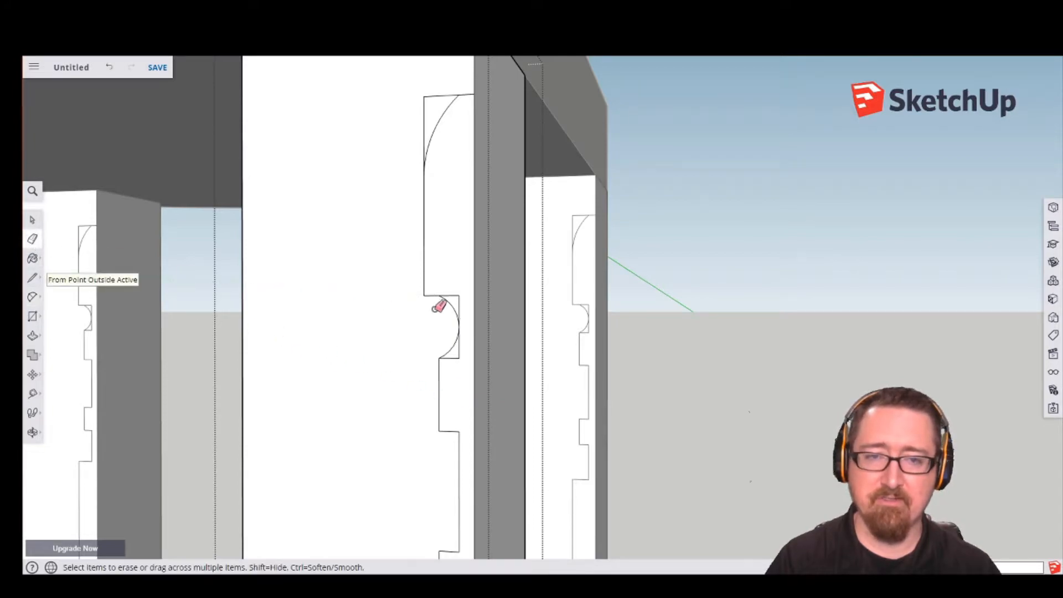
pyautogui.moveTo(456, 295); pyautogui.dragTo(459, 297)
pyautogui.moveTo(462, 355); pyautogui.dragTo(454, 362)
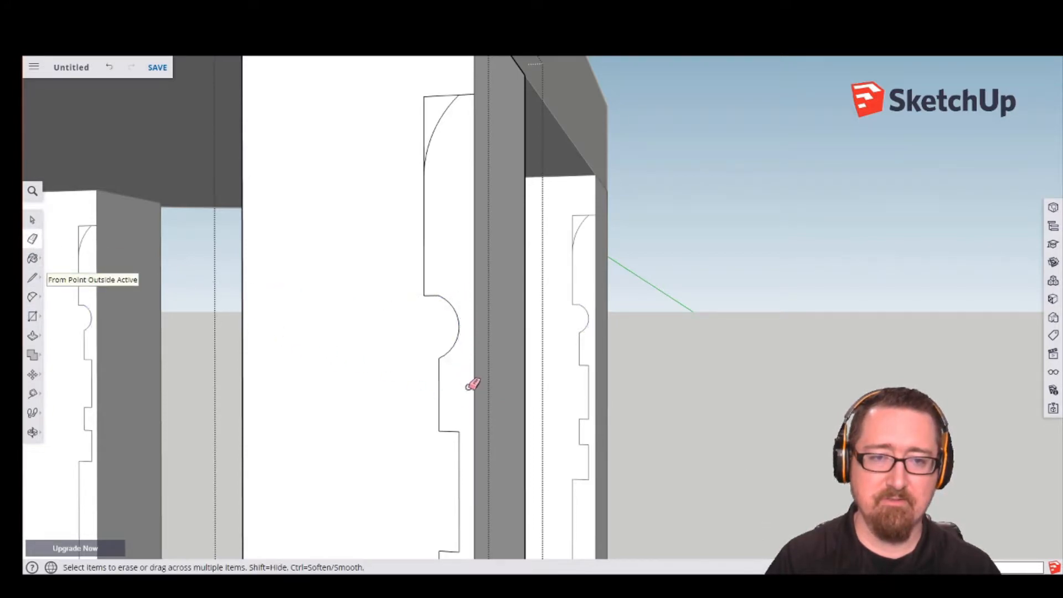
pyautogui.moveTo(442, 95); pyautogui.dragTo(423, 101)
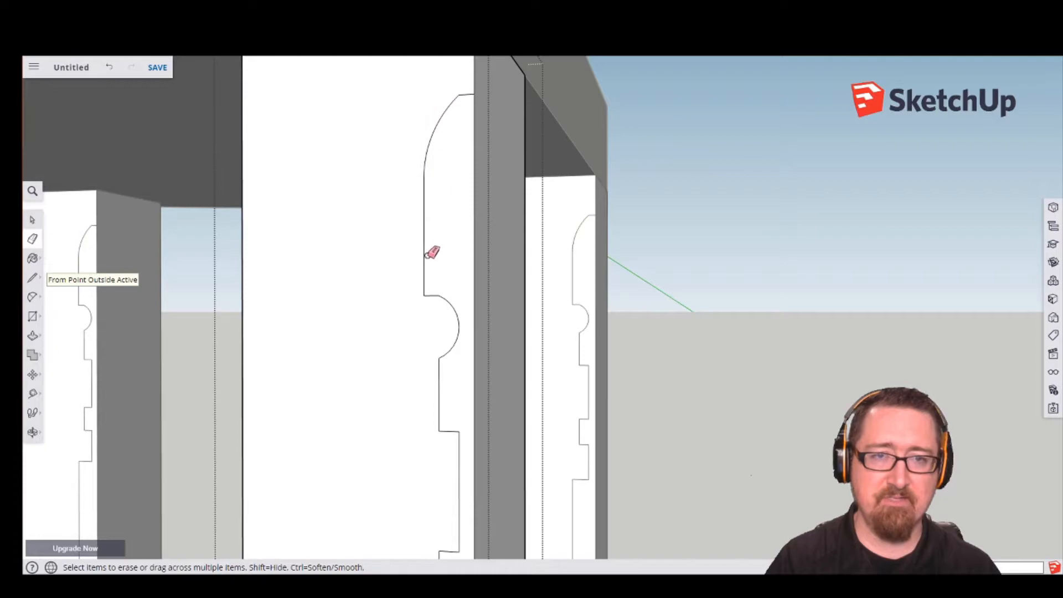
pyautogui.scroll(-3, 434, 260)
pyautogui.scroll(-2, 441, 357)
pyautogui.keyDown('shift'); pyautogui.moveTo(440, 406); pyautogui.dragTo(434, 242, button='middle'); pyautogui.keyUp('shift')
pyautogui.scroll(-1, 419, 223)
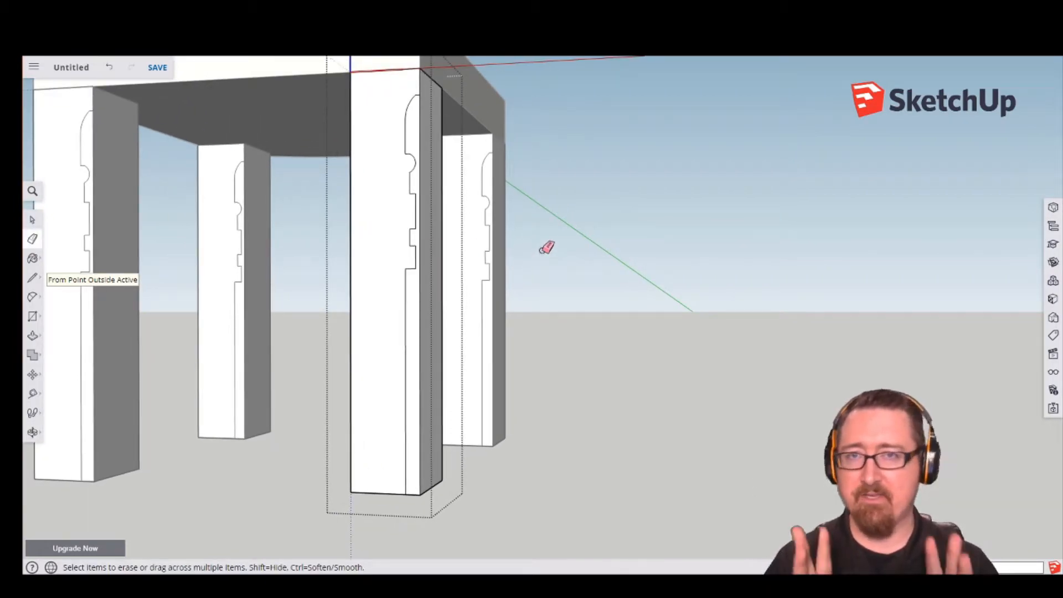
pyautogui.moveTo(463, 509)
pyautogui.mouseDown(button='middle')
pyautogui.moveTo(443, 413)
pyautogui.moveTo(470, 299)
pyautogui.moveTo(470, 209)
pyautogui.moveTo(447, 205)
pyautogui.moveTo(443, 228)
pyautogui.mouseUp(button='middle')
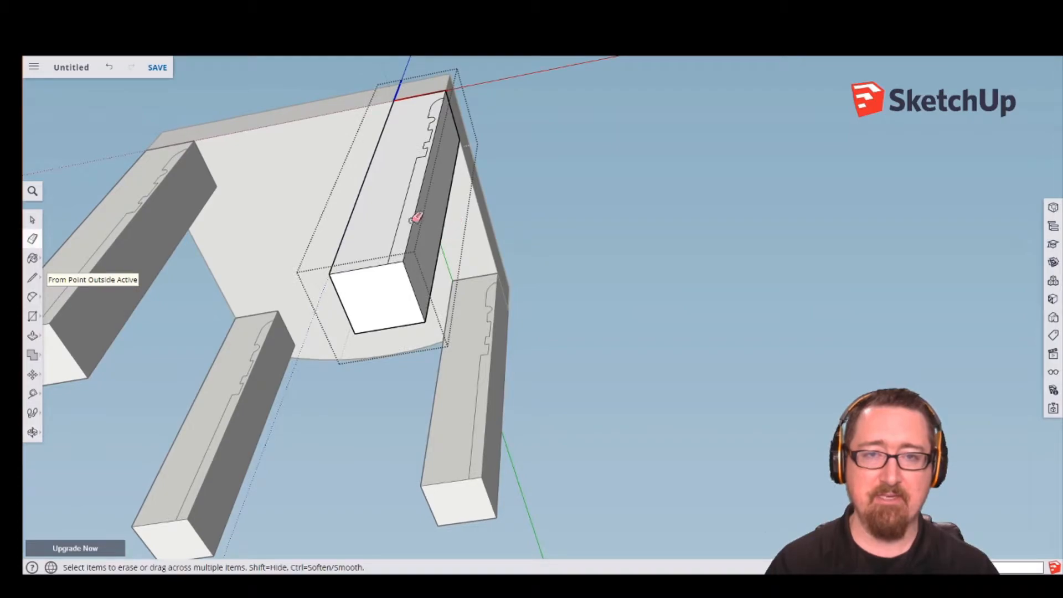
pyautogui.click(32, 219)
pyautogui.click(416, 194)
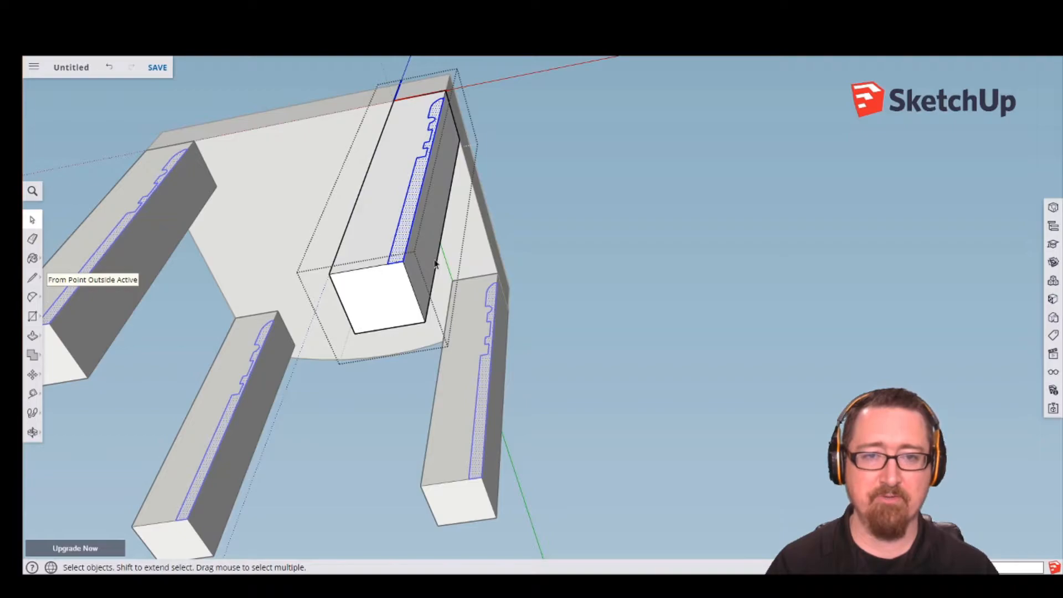
pyautogui.click(590, 168)
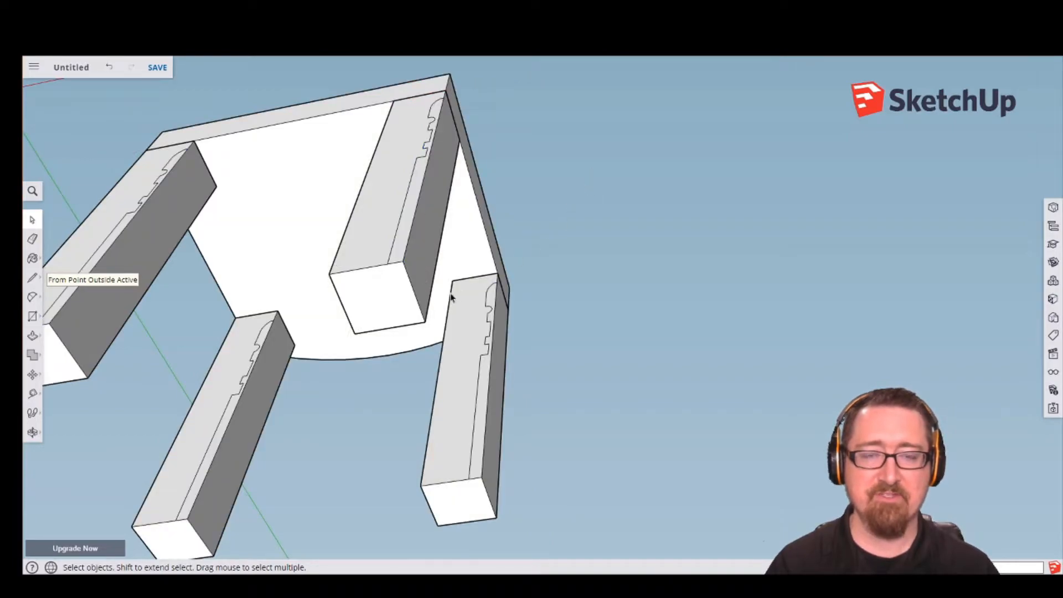
# Try to sweep the notched profile face around the leg's bottom-face edges with Follow Me inside the Chair Leg component.
pyautogui.doubleClick(376, 290)
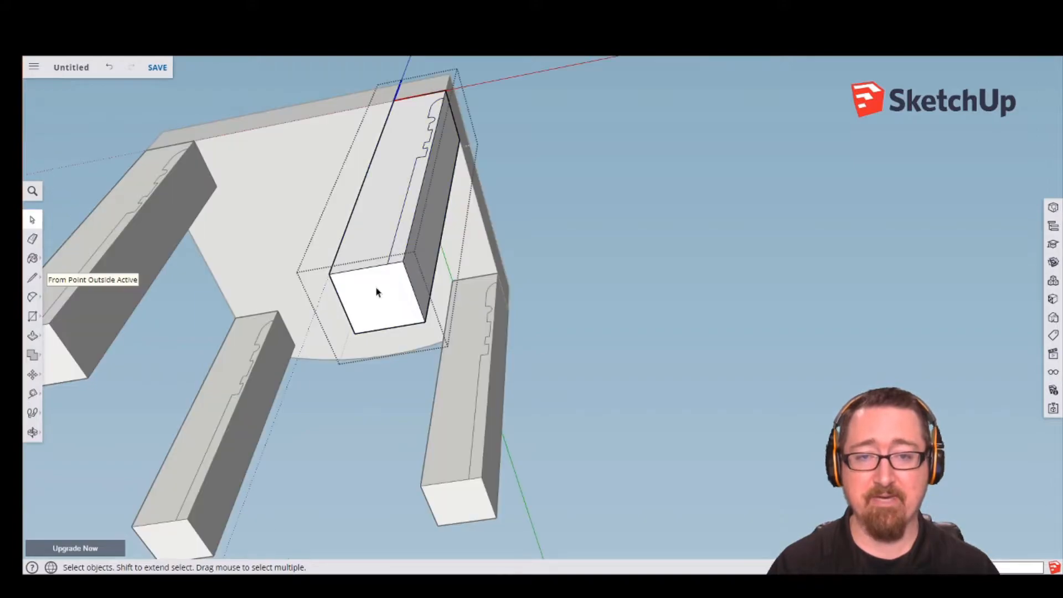
pyautogui.doubleClick(376, 292)
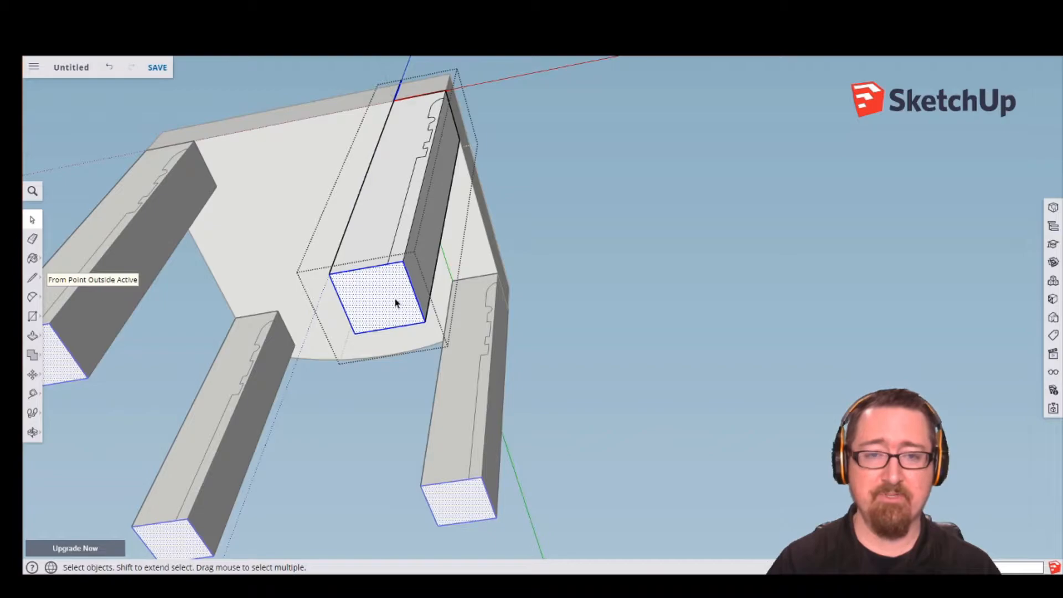
pyautogui.keyDown('ctrl'); pyautogui.keyDown('shift'); pyautogui.click(385, 299); pyautogui.keyUp('shift'); pyautogui.keyUp('ctrl')
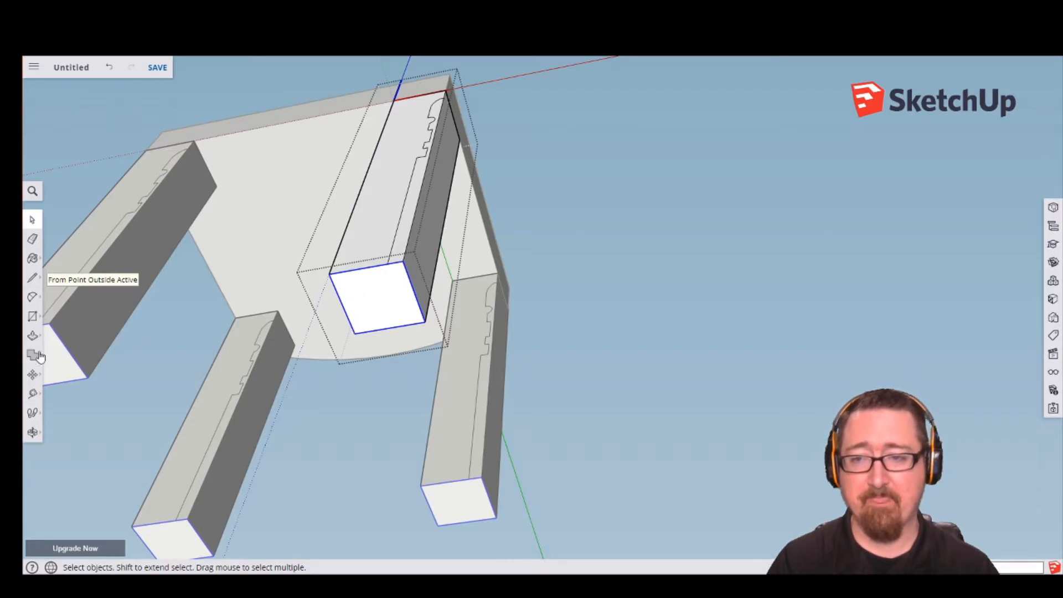
pyautogui.click(32, 335)
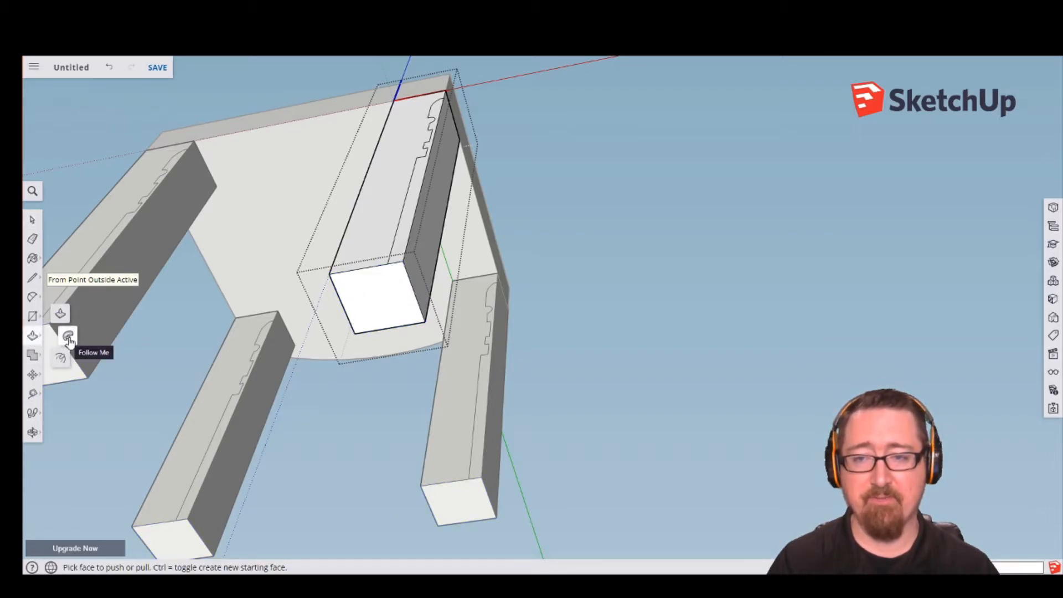
pyautogui.click(68, 338)
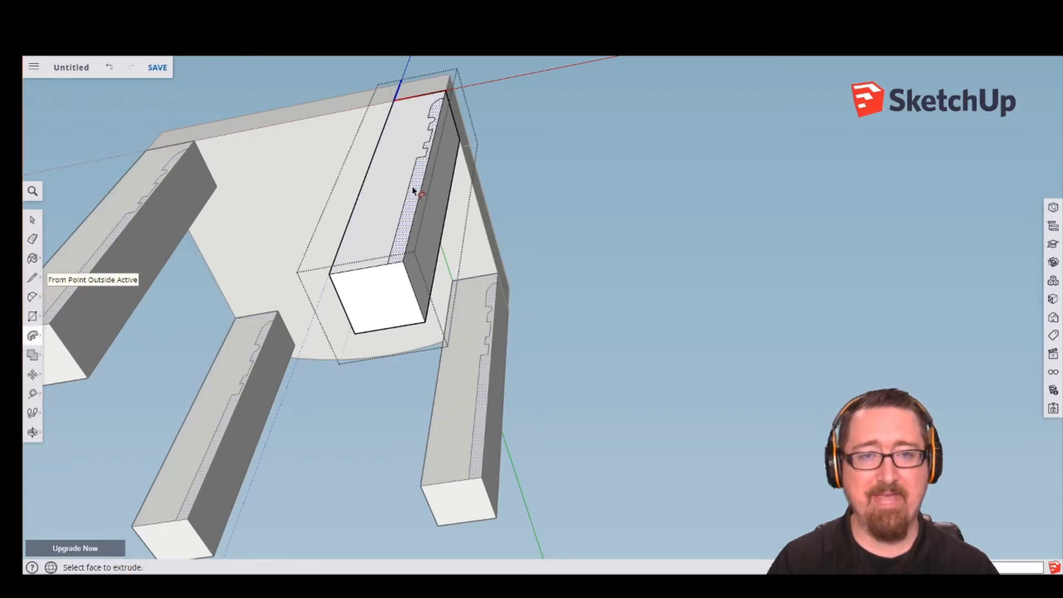
pyautogui.scroll(3, 418, 185)
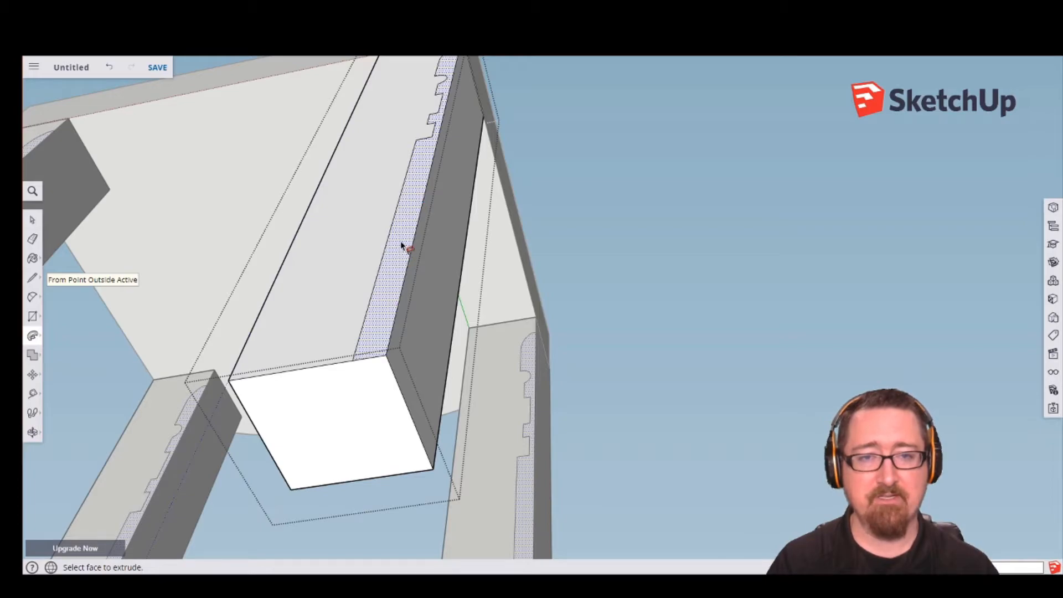
pyautogui.scroll(-2, 400, 240)
pyautogui.moveTo(401, 240)
pyautogui.mouseDown()
pyautogui.moveTo(426, 288)
pyautogui.moveTo(403, 270)
pyautogui.moveTo(397, 306)
pyautogui.mouseUp()
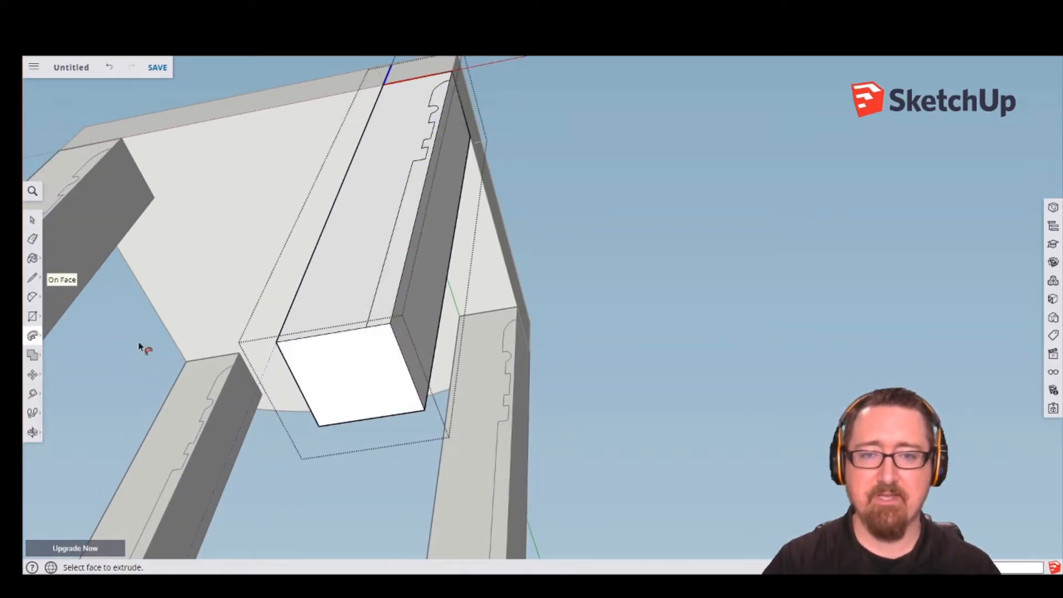
# Select only the boundary edges of the leg's bottom face, Follow Me the notched profile around them, and close the leg component.
pyautogui.click(32, 222)
pyautogui.doubleClick(378, 360)
pyautogui.keyDown('shift'); pyautogui.click(373, 360); pyautogui.keyUp('shift')
pyautogui.click(33, 336)
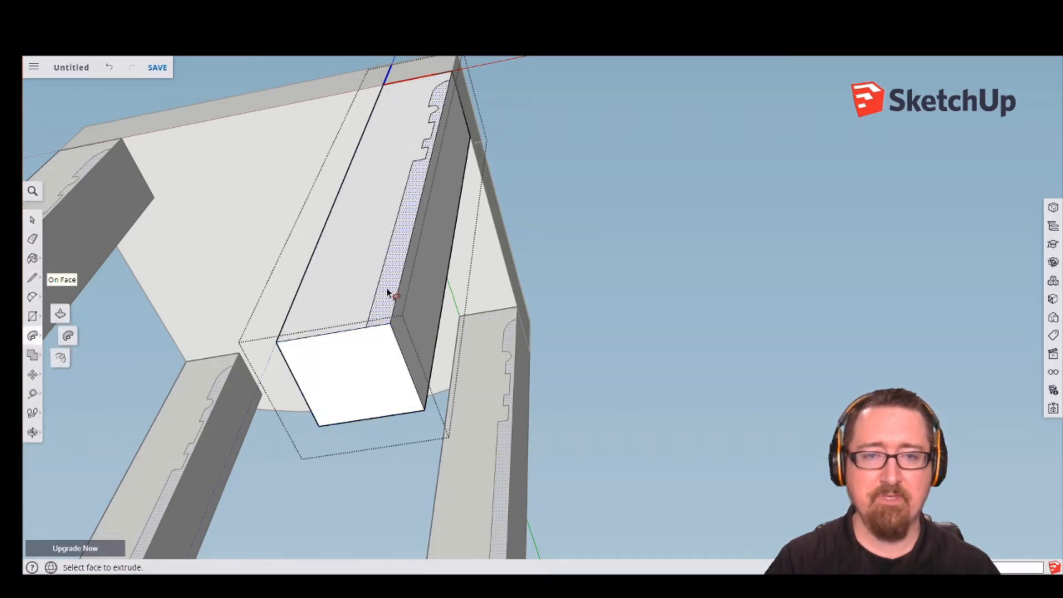
pyautogui.click(395, 290)
pyautogui.scroll(-3, 395, 290)
pyautogui.scroll(-3, 397, 330)
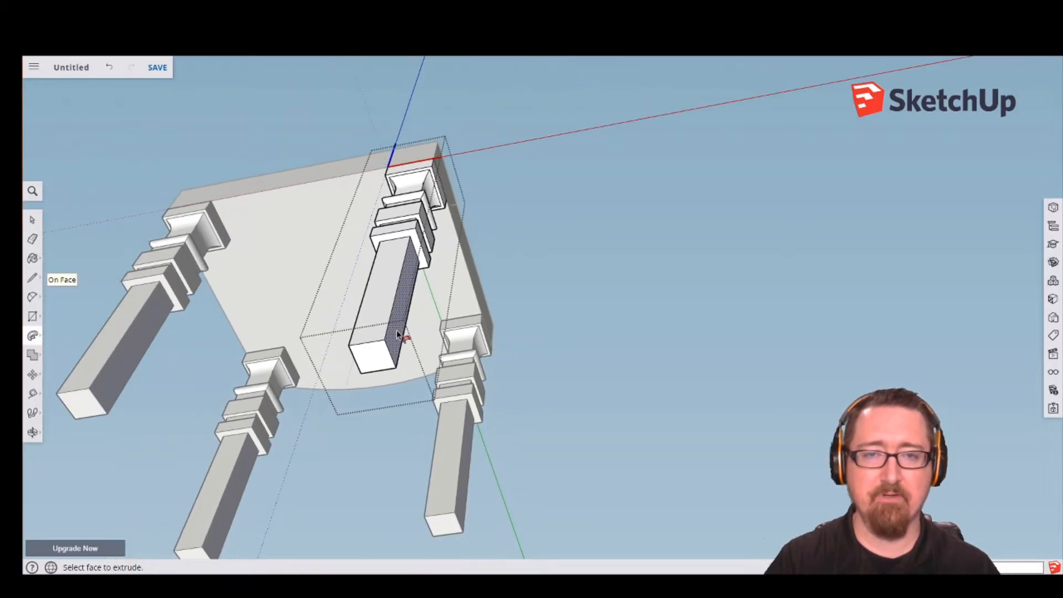
pyautogui.scroll(-1, 396, 330)
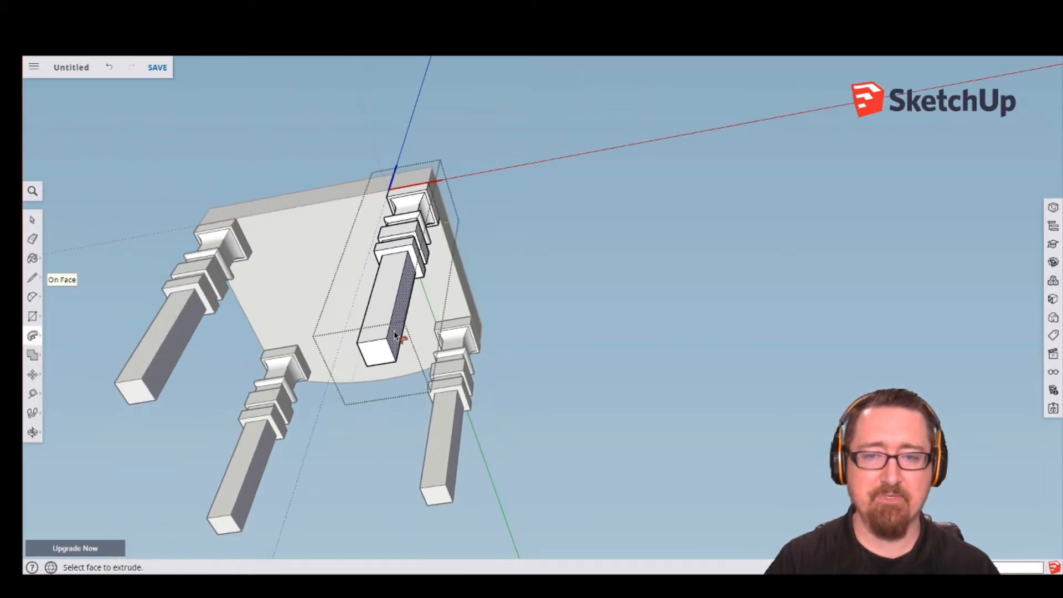
pyautogui.click(33, 221)
pyautogui.click(496, 230)
# Draw a small circle on the seat's upper face, near the corner where the curved end meets the side edge.
pyautogui.moveTo(428, 229); pyautogui.dragTo(555, 491, button='middle')
pyautogui.moveTo(441, 311); pyautogui.dragTo(429, 372, button='middle')
pyautogui.moveTo(437, 322); pyautogui.dragTo(461, 362, button='middle')
pyautogui.press('space')
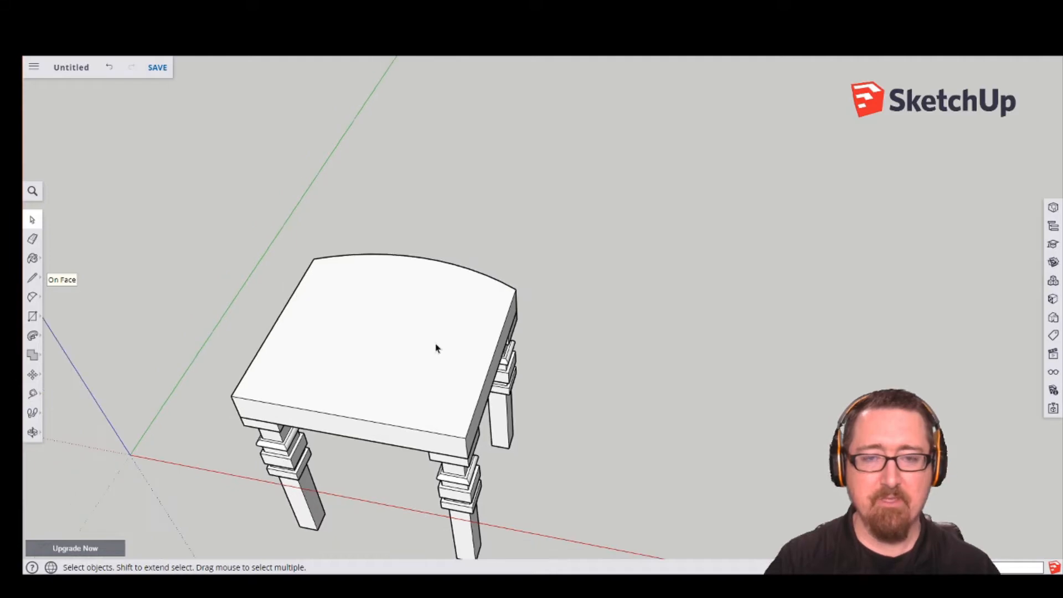
pyautogui.click(31, 316)
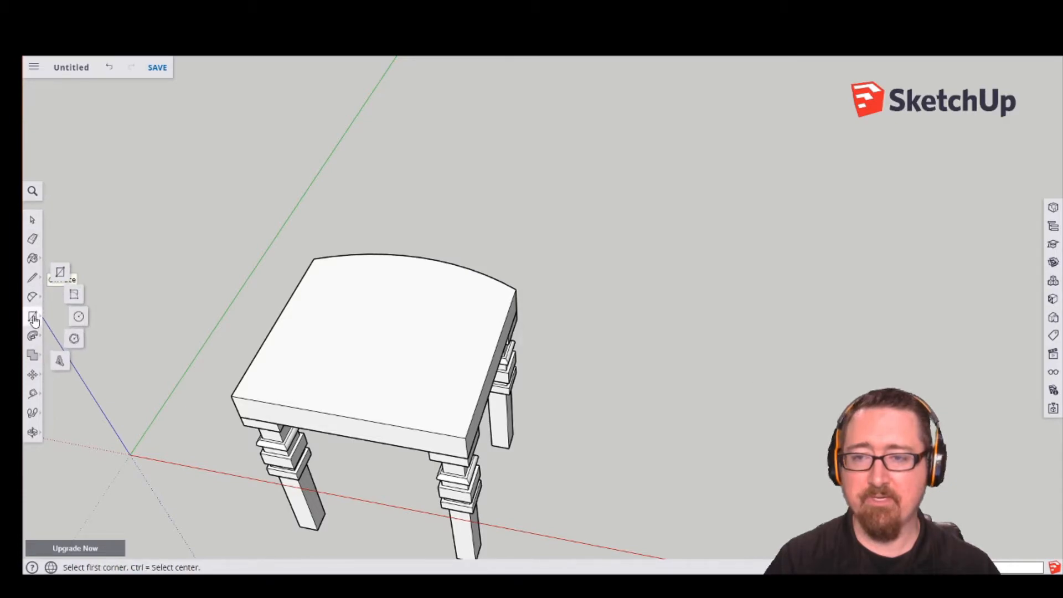
pyautogui.click(78, 315)
pyautogui.scroll(5, 490, 287)
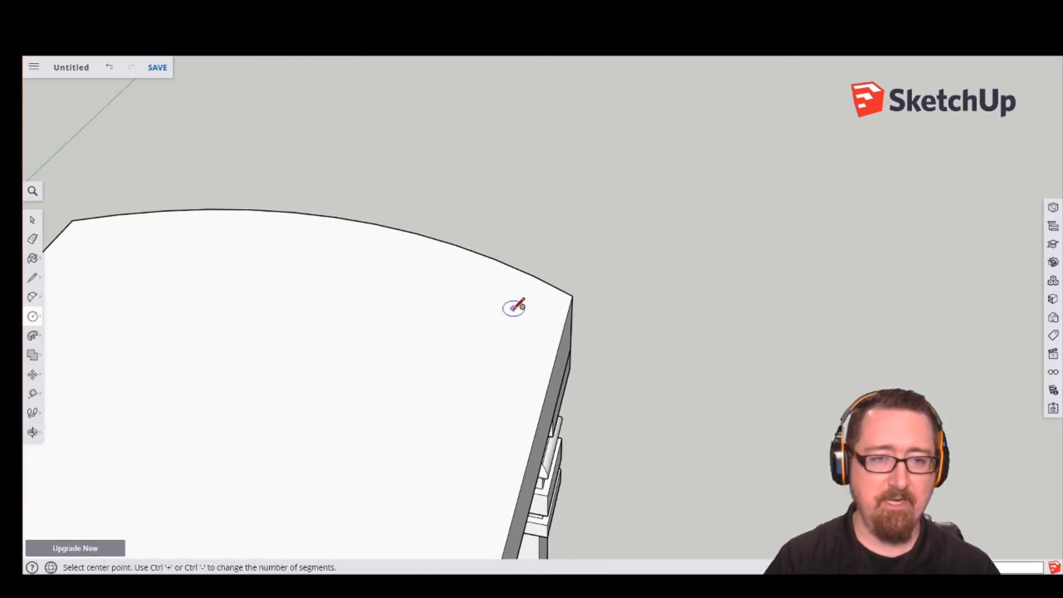
pyautogui.click(511, 309)
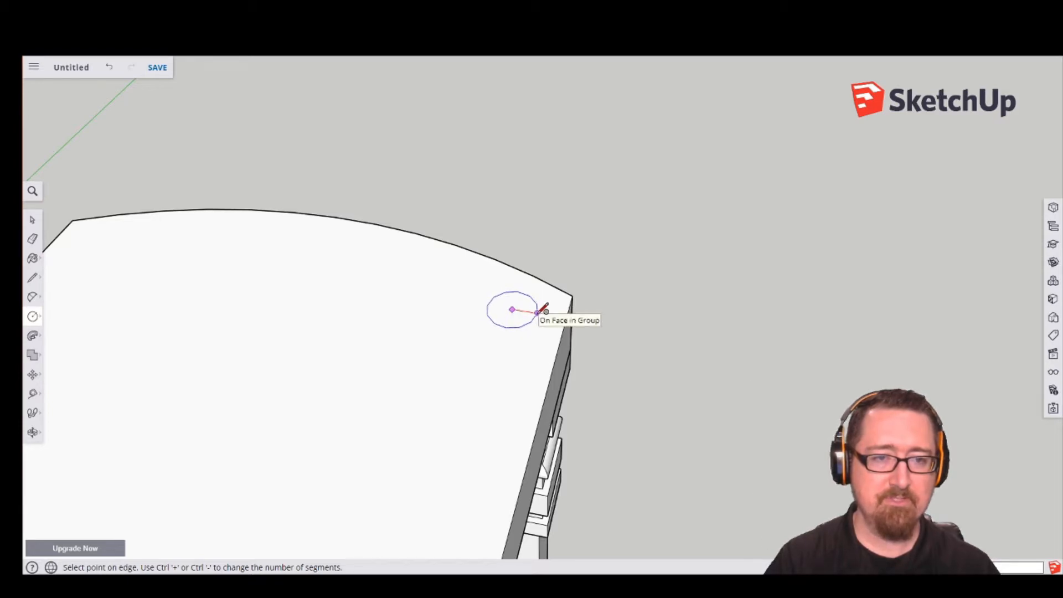
pyautogui.click(537, 311)
pyautogui.scroll(-3, 529, 343)
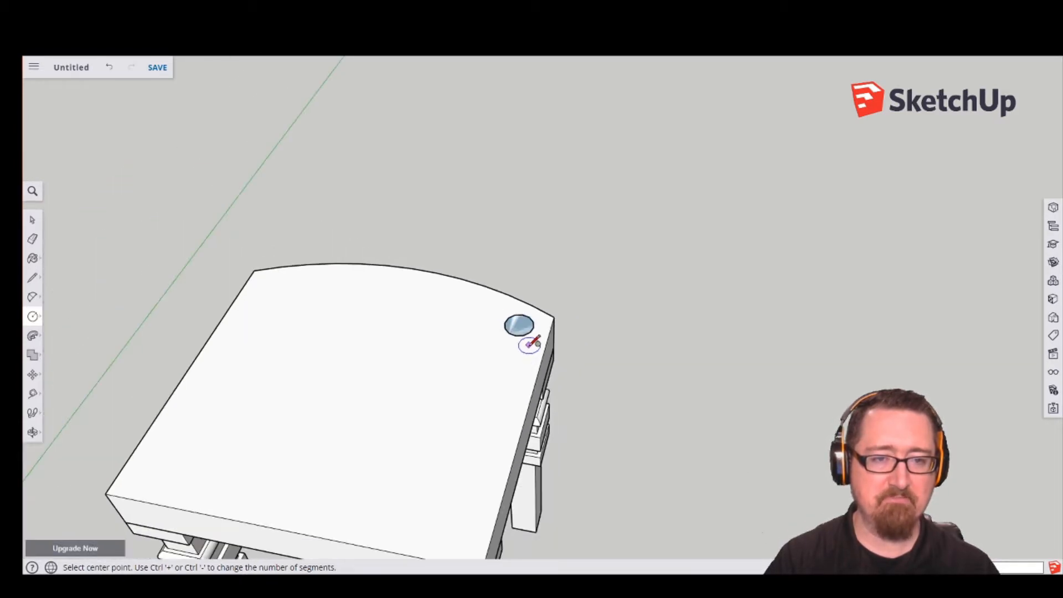
pyautogui.scroll(3, 526, 336)
pyautogui.scroll(2, 525, 336)
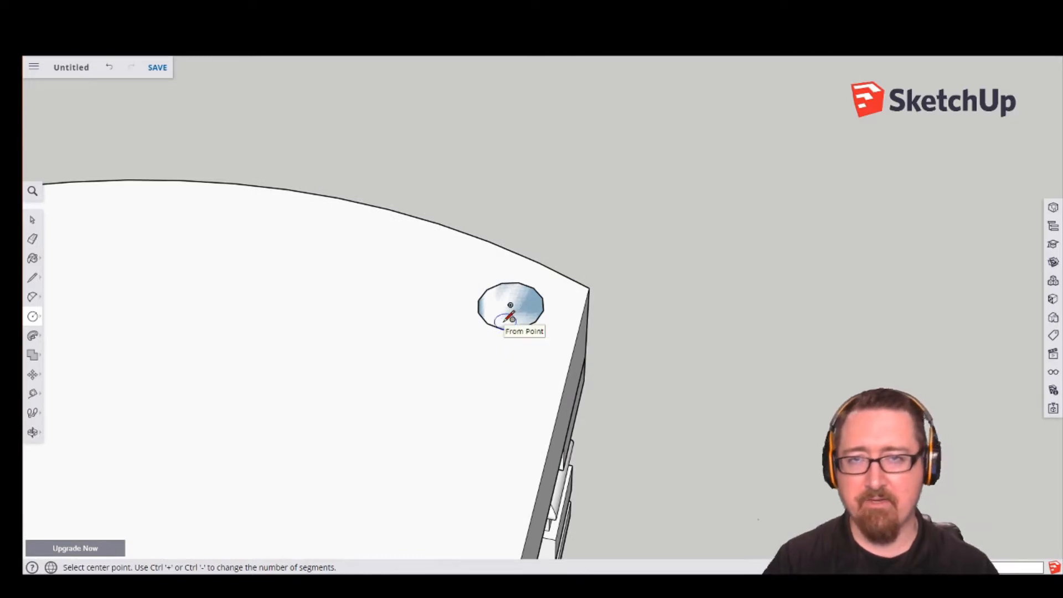
# Make the circle face and its edge into a component named Chair Back.
pyautogui.click(32, 220)
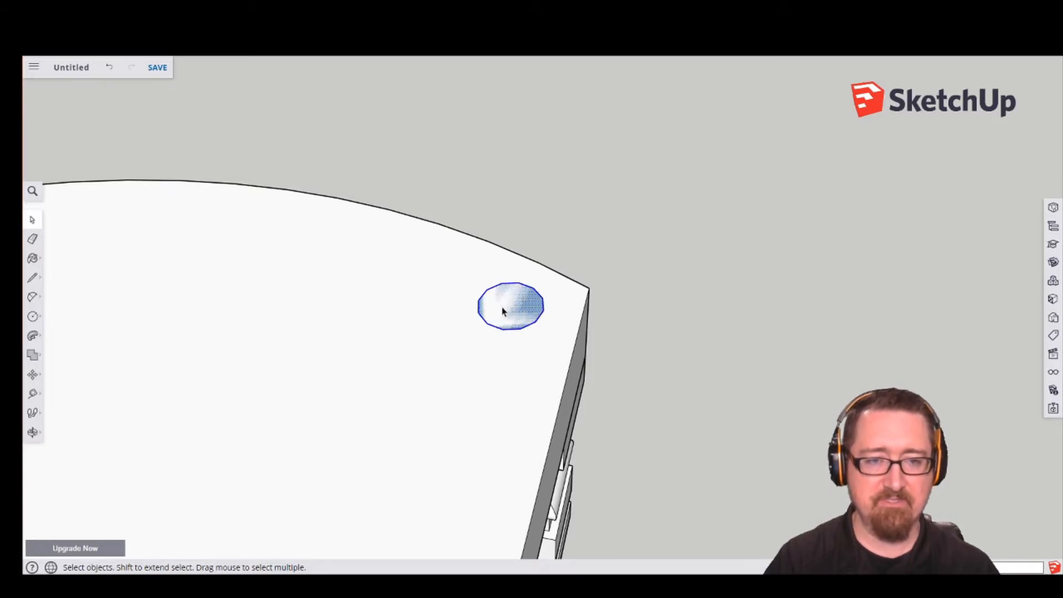
pyautogui.rightClick(504, 301)
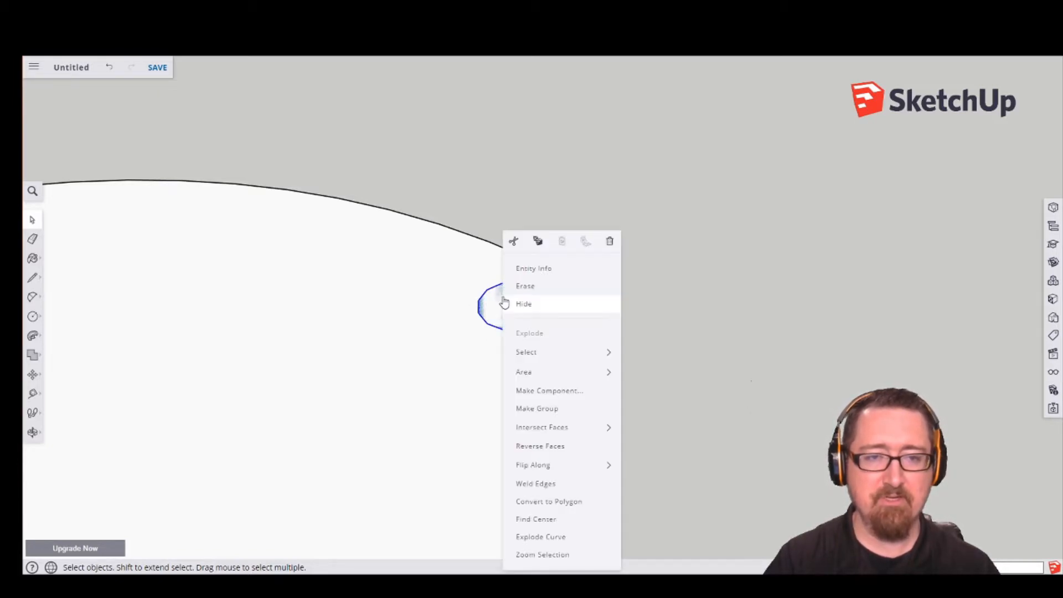
pyautogui.click(553, 390)
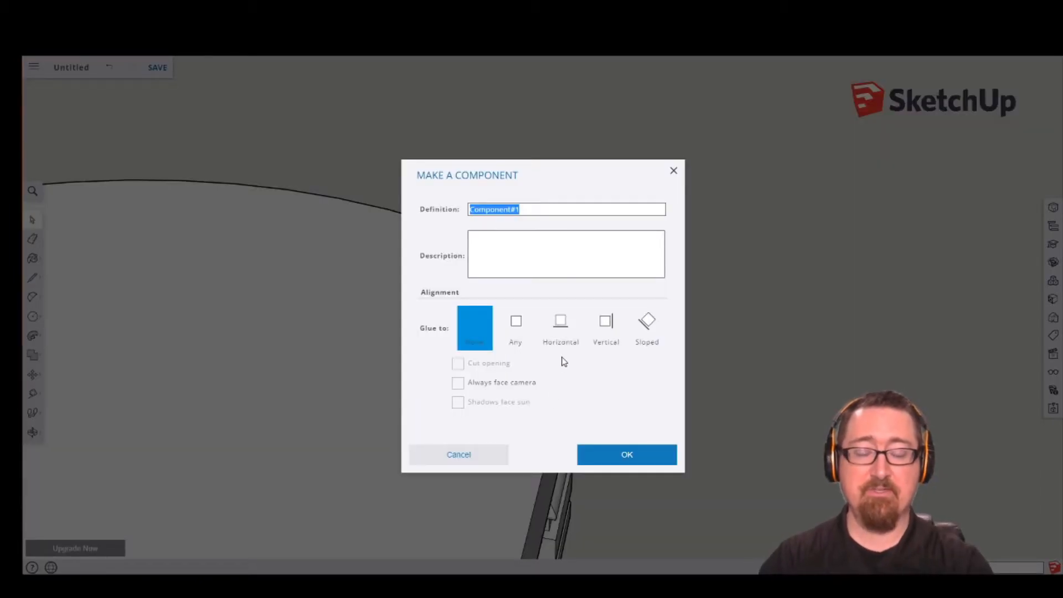
pyautogui.write('Chair Back')
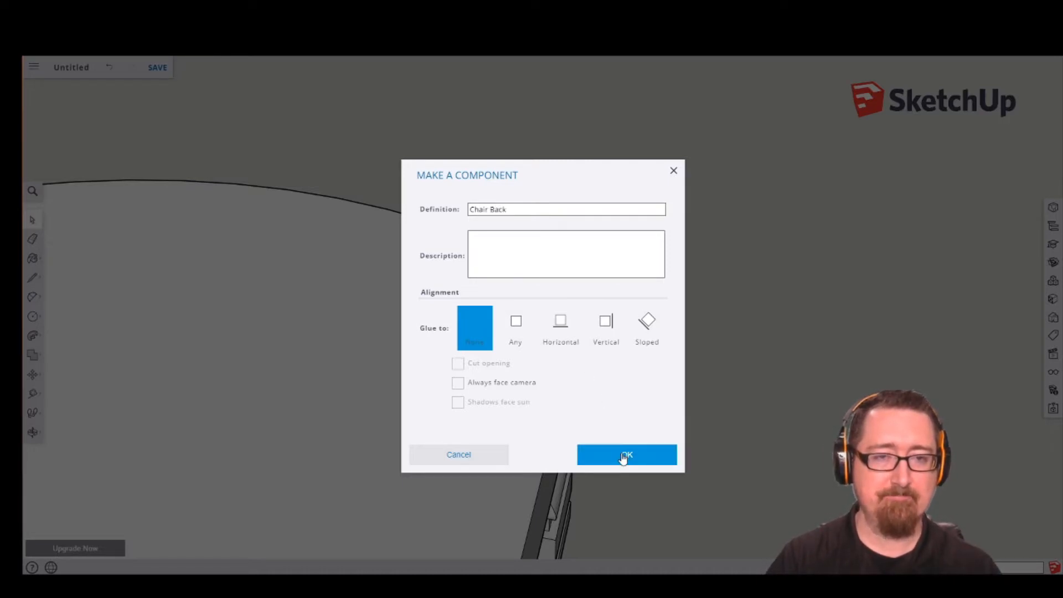
pyautogui.click(623, 456)
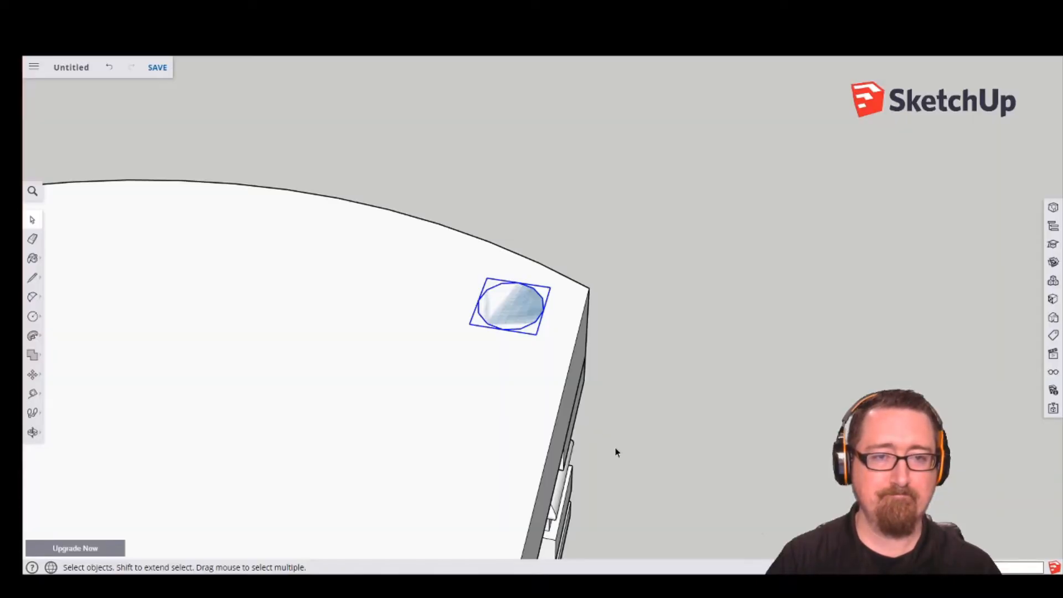
# Rotate a copy of the Chair Back circle about the midpoint of the seat's straight front edge to the opposite corner of the curved end.
pyautogui.scroll(-3, 521, 406)
pyautogui.scroll(-2, 521, 402)
pyautogui.keyDown('shift'); pyautogui.moveTo(521, 402); pyautogui.dragTo(566, 274, button='middle'); pyautogui.keyUp('shift')
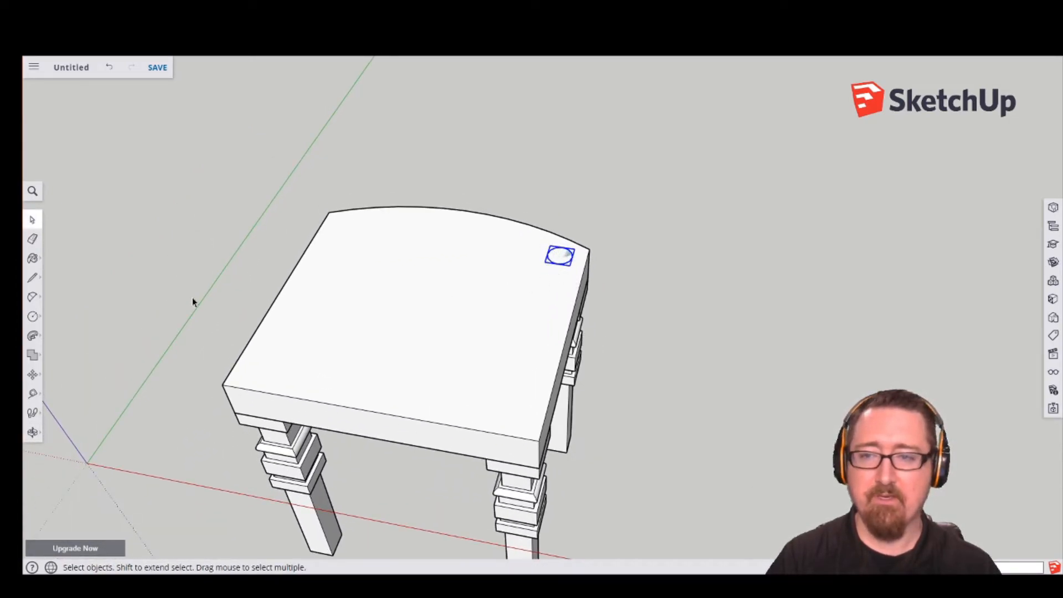
pyautogui.click(33, 374)
pyautogui.click(67, 374)
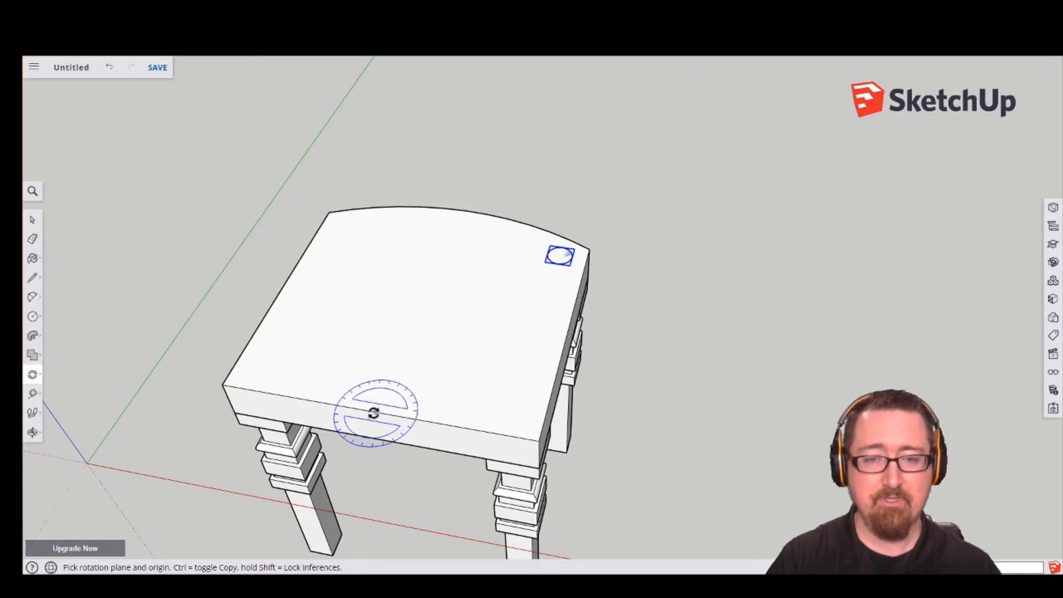
pyautogui.click(375, 411)
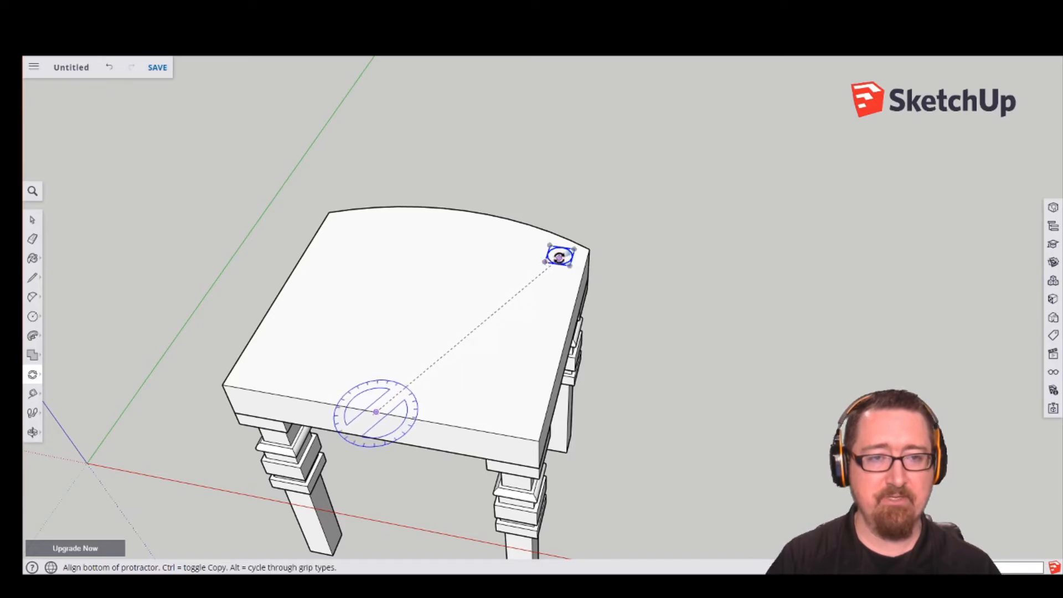
pyautogui.scroll(3, 561, 254)
pyautogui.scroll(2, 560, 254)
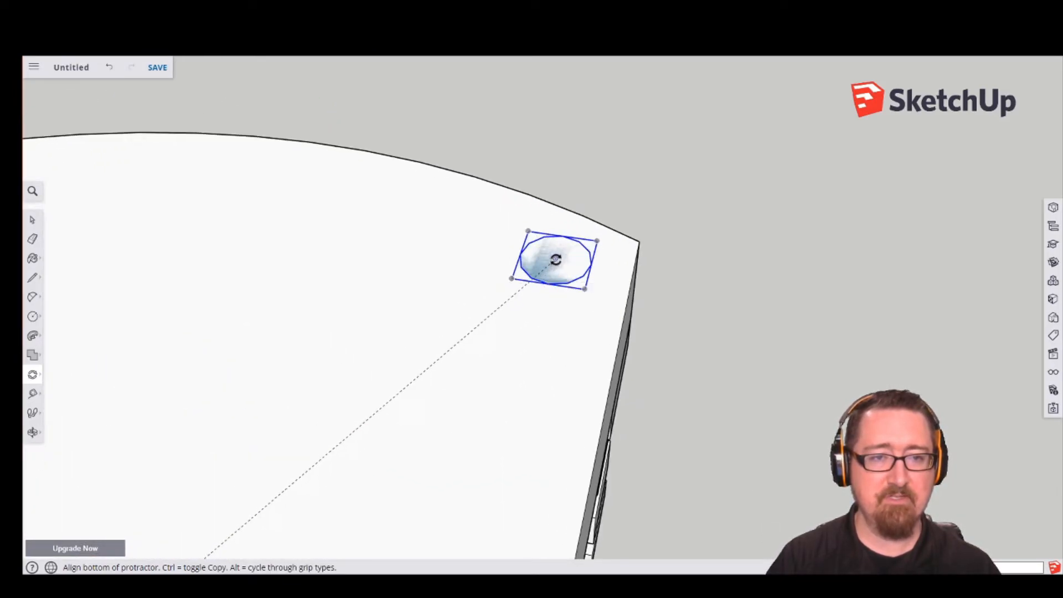
pyautogui.click(555, 259)
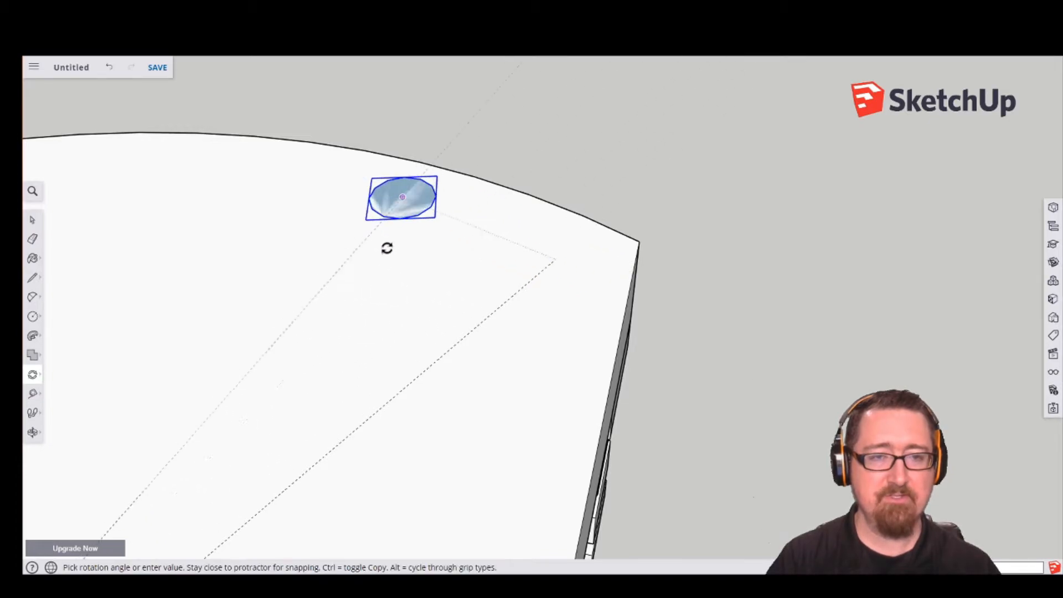
pyautogui.scroll(-2, 393, 282)
pyautogui.scroll(-3, 392, 283)
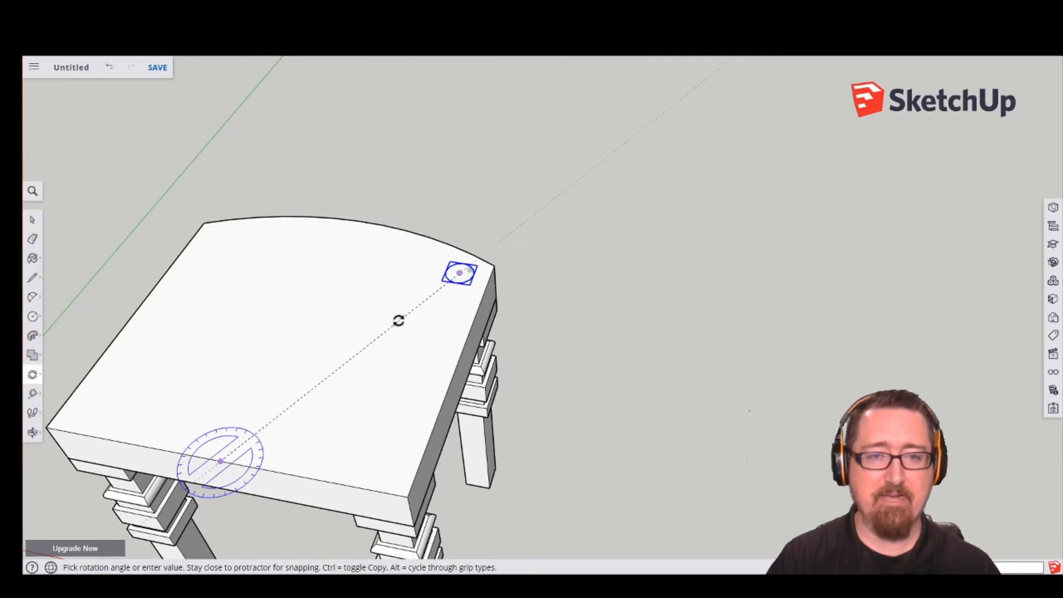
pyautogui.press('ctrl')
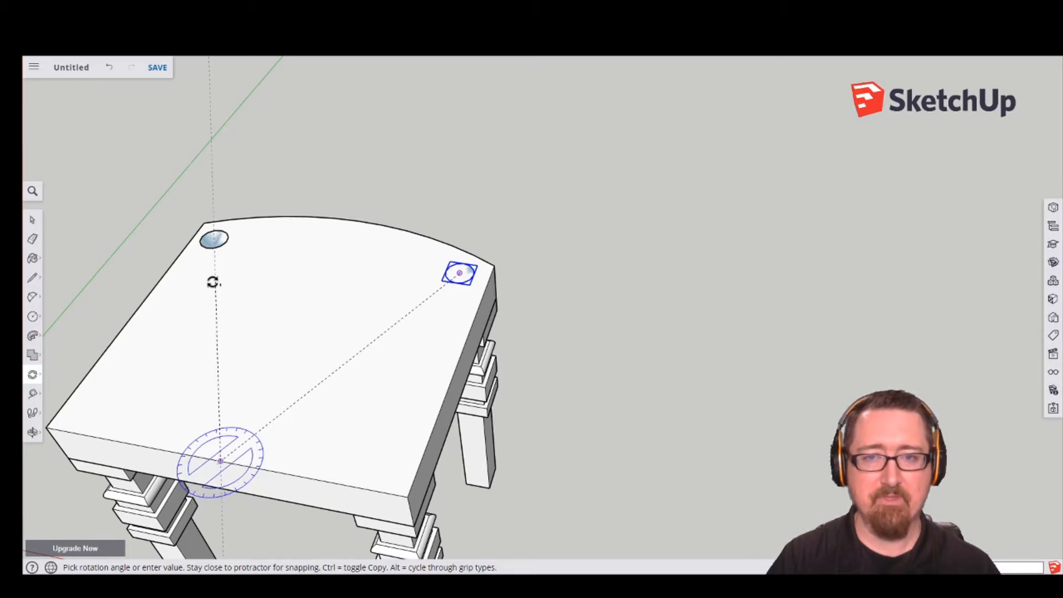
pyautogui.click(213, 282)
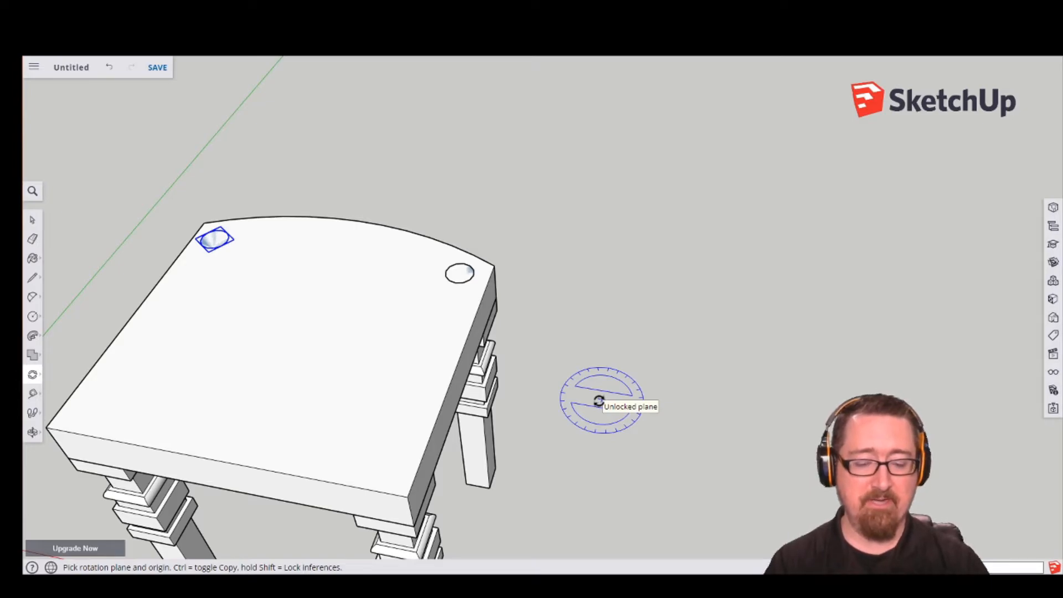
# Divide the rotated copy into five equal intervals (/5) so circles are evenly spaced along the seat's curved end, and clear the selection.
pyautogui.write('/5')
pyautogui.press('Return')
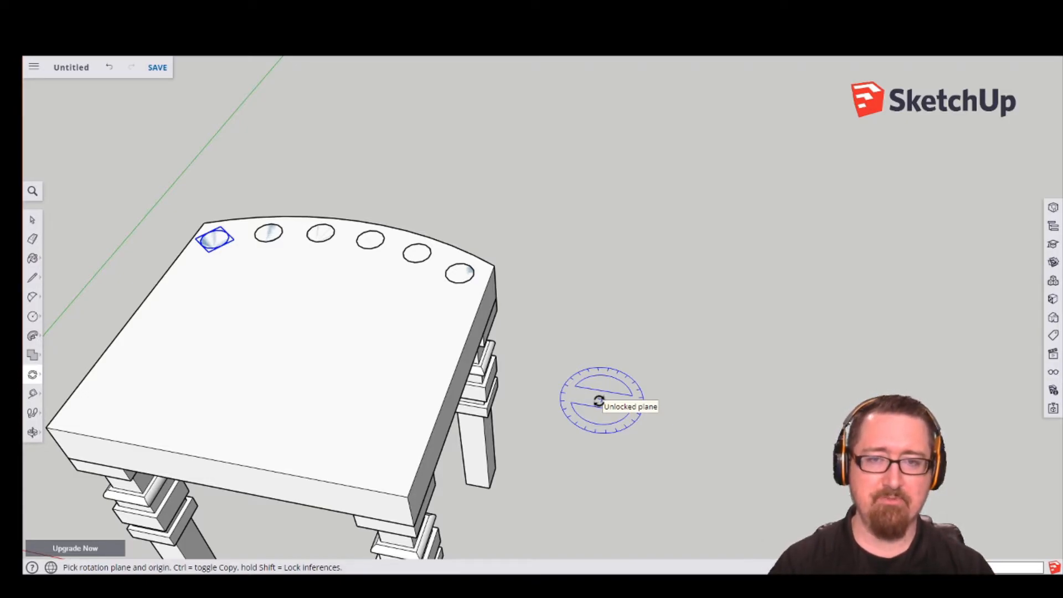
pyautogui.click(32, 220)
pyautogui.click(191, 191)
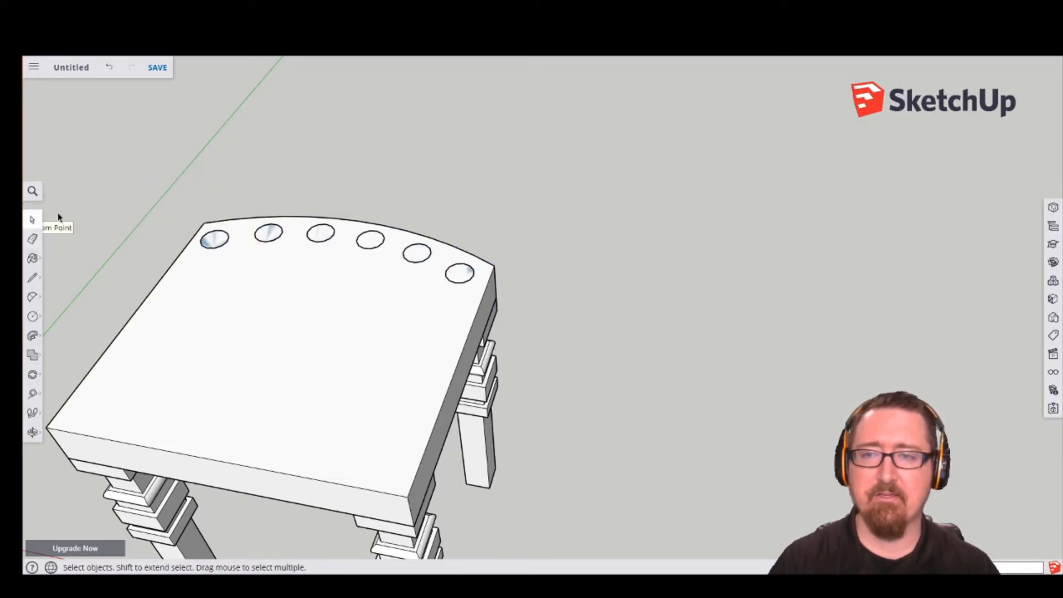
# Inside the Chair Back component, push/pull the circle upward into a tall round spindle and close the component.
pyautogui.doubleClick(462, 276)
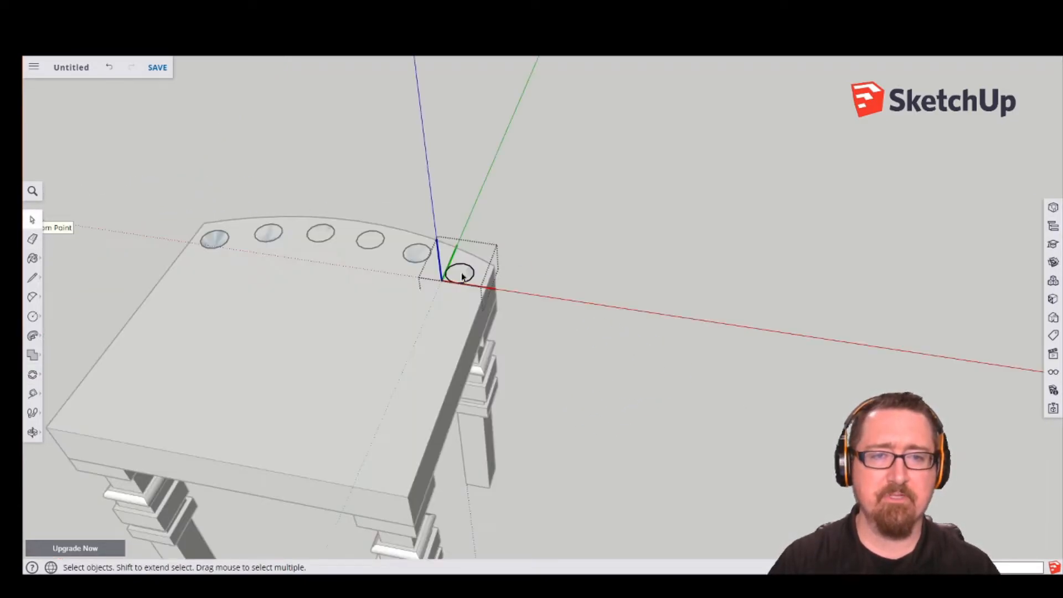
pyautogui.moveTo(527, 226); pyautogui.dragTo(505, 271, button='middle')
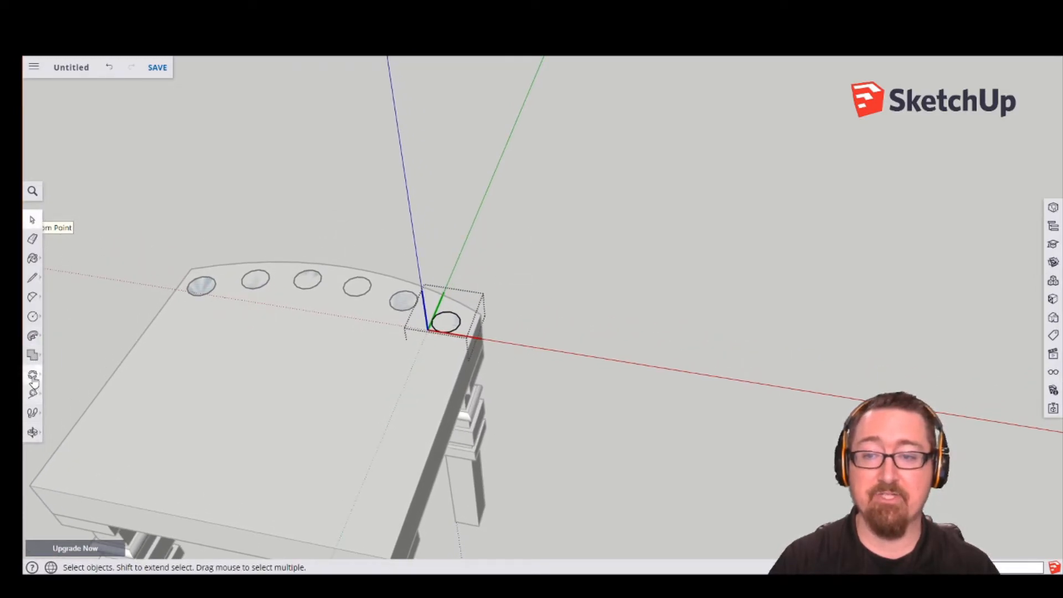
pyautogui.click(32, 375)
pyautogui.click(34, 336)
pyautogui.click(60, 316)
pyautogui.moveTo(448, 326); pyautogui.dragTo(419, 90)
pyautogui.moveTo(419, 90); pyautogui.dragTo(361, 157, button='middle')
pyautogui.click(361, 159)
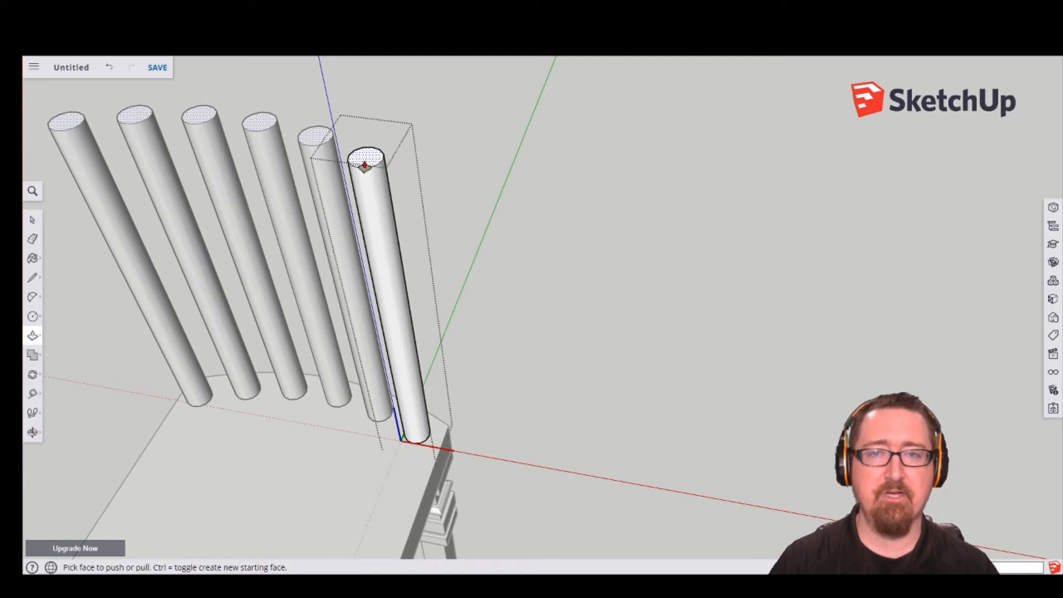
pyautogui.click(33, 220)
pyautogui.moveTo(486, 266); pyautogui.dragTo(434, 334, button='middle')
pyautogui.keyDown('shift'); pyautogui.moveTo(335, 282); pyautogui.dragTo(334, 406, button='middle'); pyautogui.keyUp('shift')
pyautogui.moveTo(508, 389); pyautogui.dragTo(453, 305, button='middle')
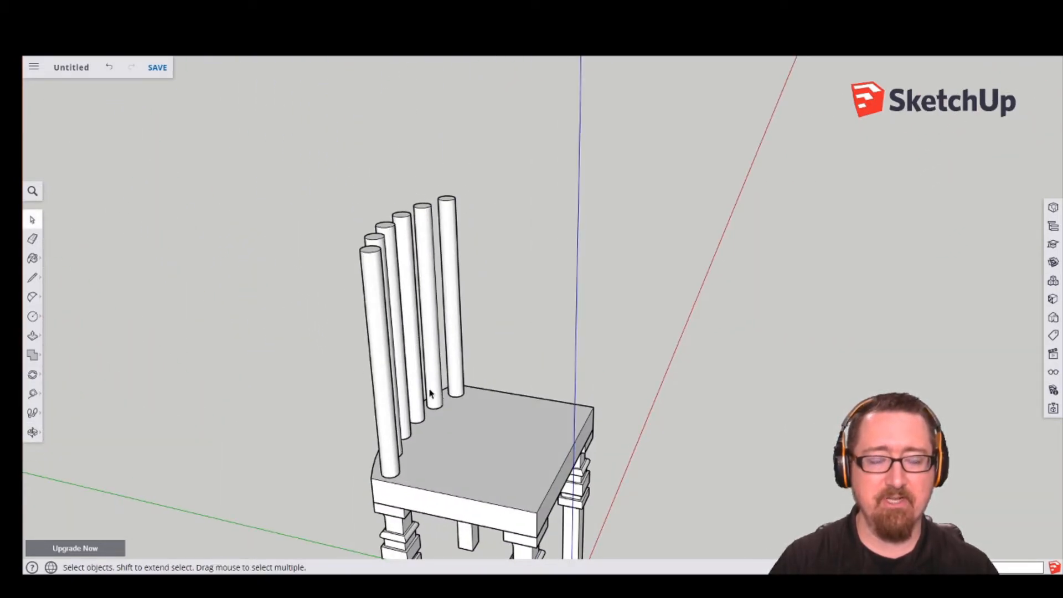
# Inside the seat group, offset the curved edge of the upper face inward to just past the spindles.
pyautogui.moveTo(430, 417); pyautogui.dragTo(385, 356, button='middle')
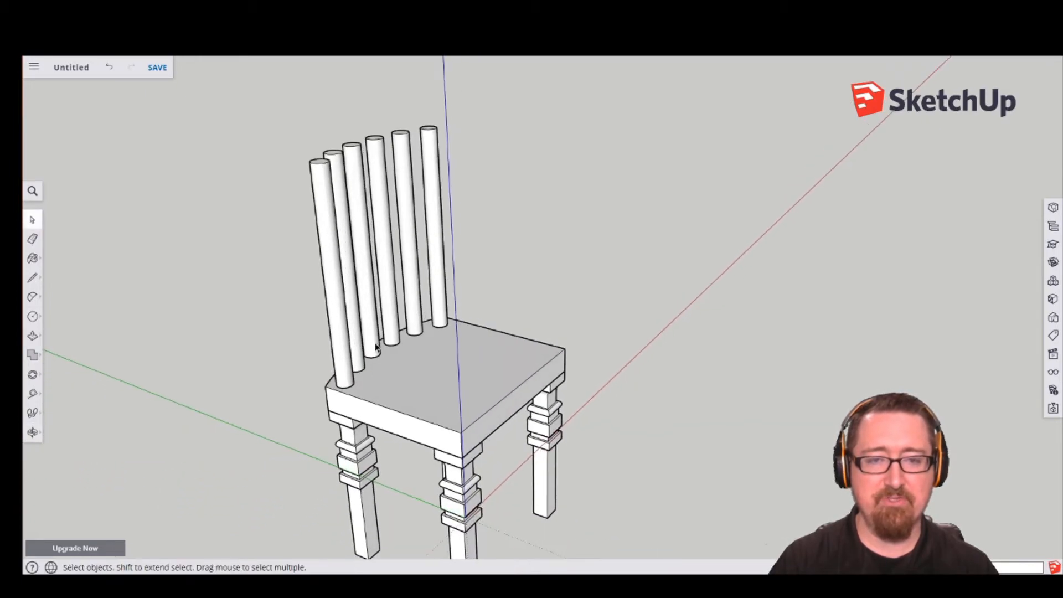
pyautogui.scroll(4, 385, 356)
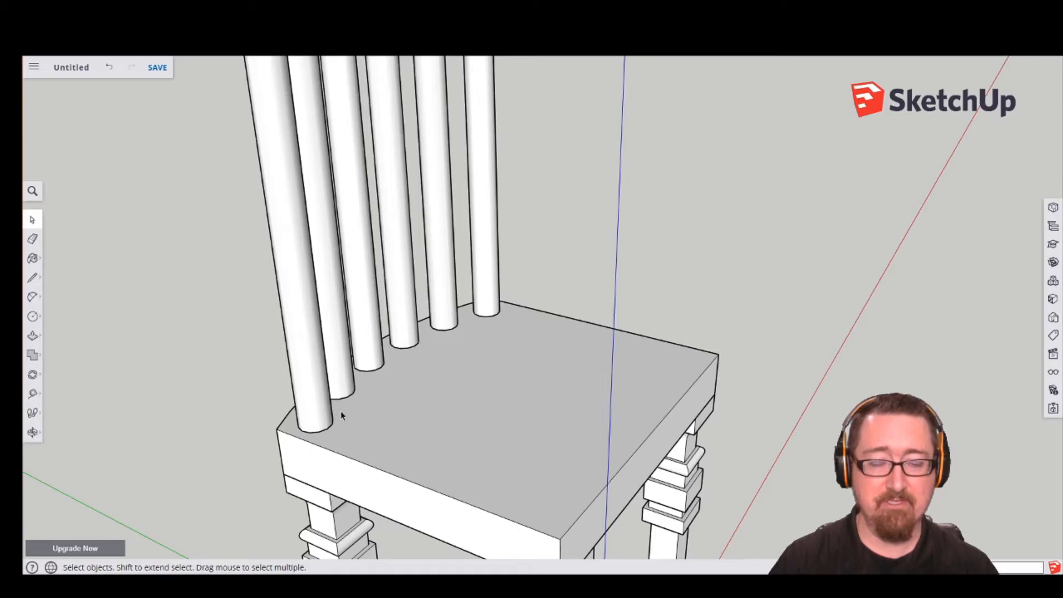
pyautogui.moveTo(445, 397); pyautogui.dragTo(436, 394, button='middle')
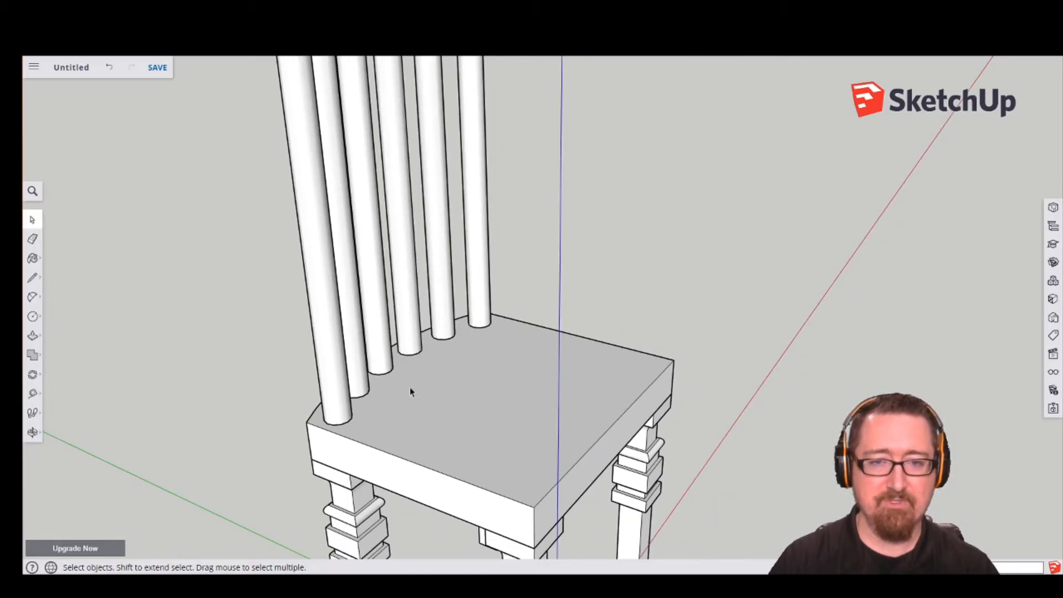
pyautogui.click(311, 418)
pyautogui.doubleClick(410, 416)
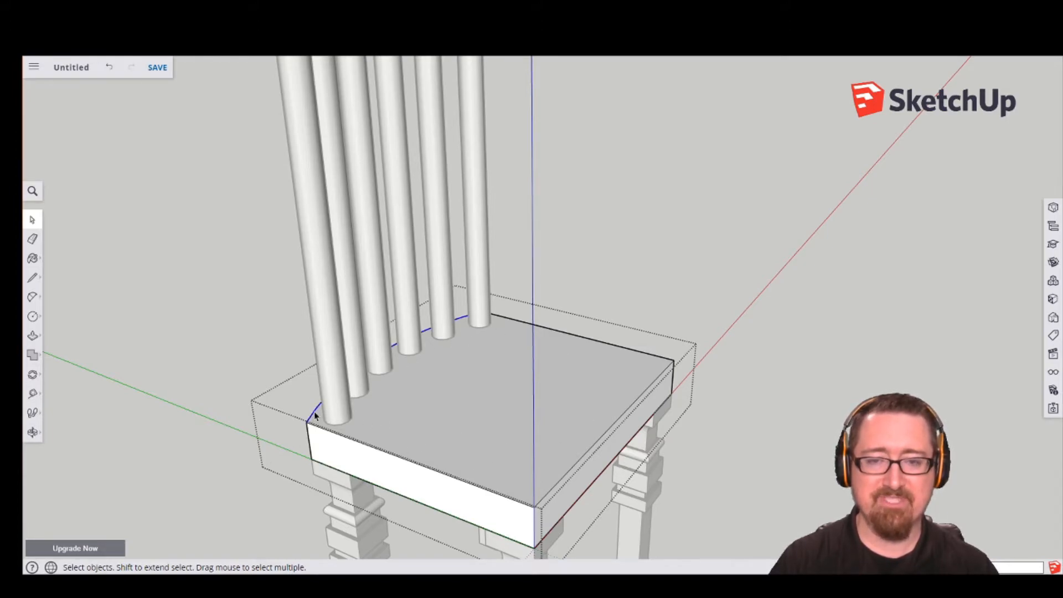
pyautogui.moveTo(208, 424); pyautogui.dragTo(590, 481, button='middle')
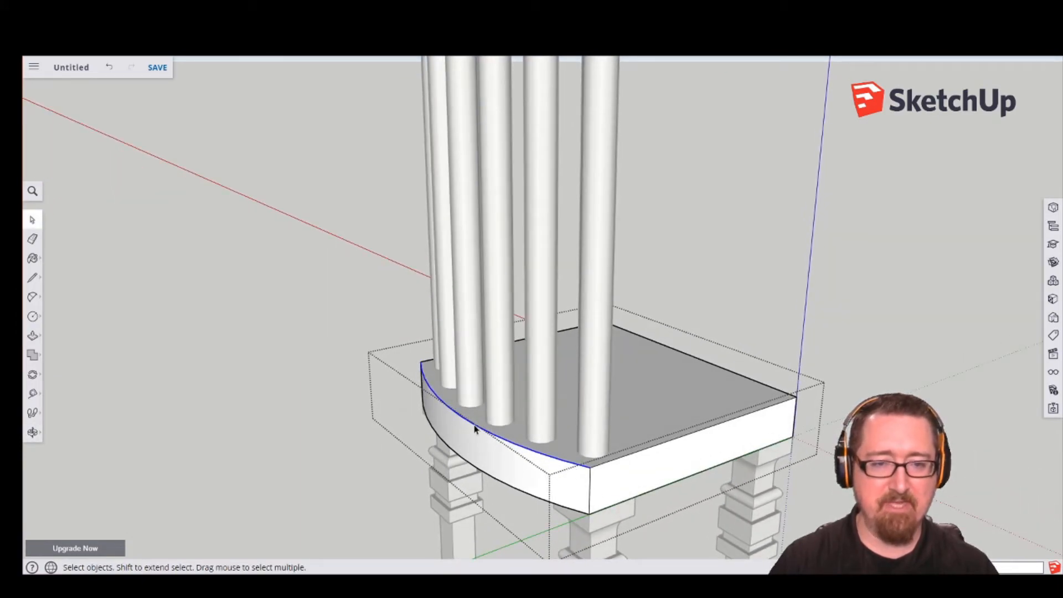
pyautogui.moveTo(31, 377)
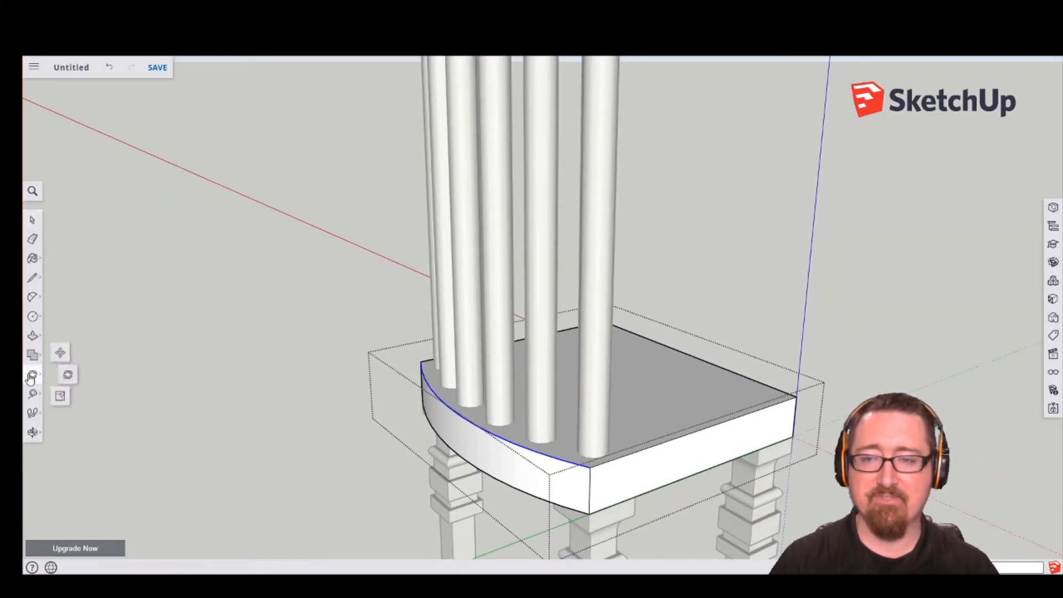
pyautogui.click(31, 336)
pyautogui.click(61, 357)
pyautogui.click(505, 447)
pyautogui.click(509, 441)
pyautogui.moveTo(636, 413); pyautogui.dragTo(408, 447, button='middle')
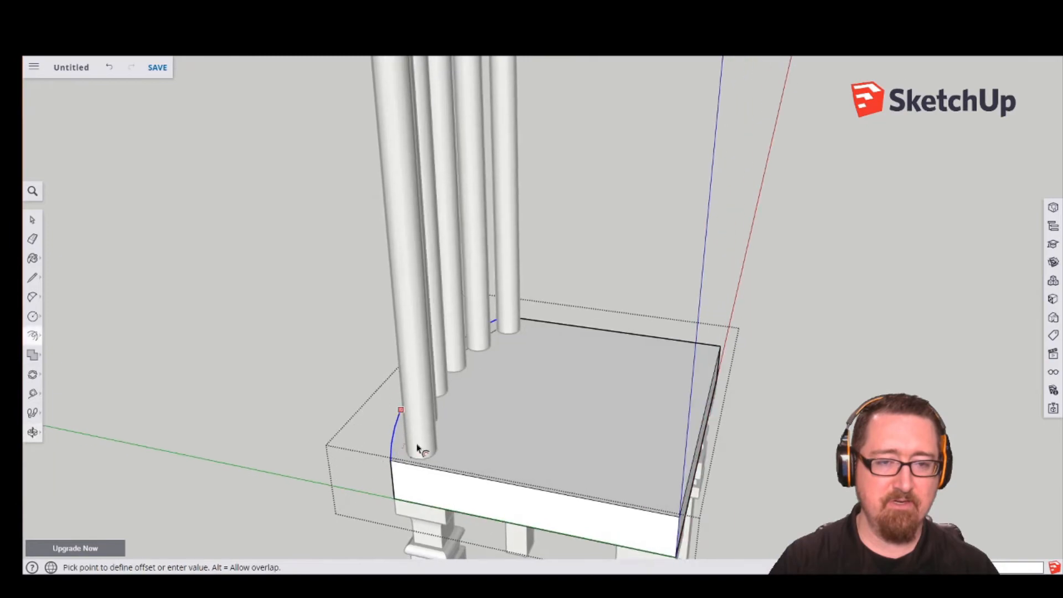
pyautogui.click(454, 411)
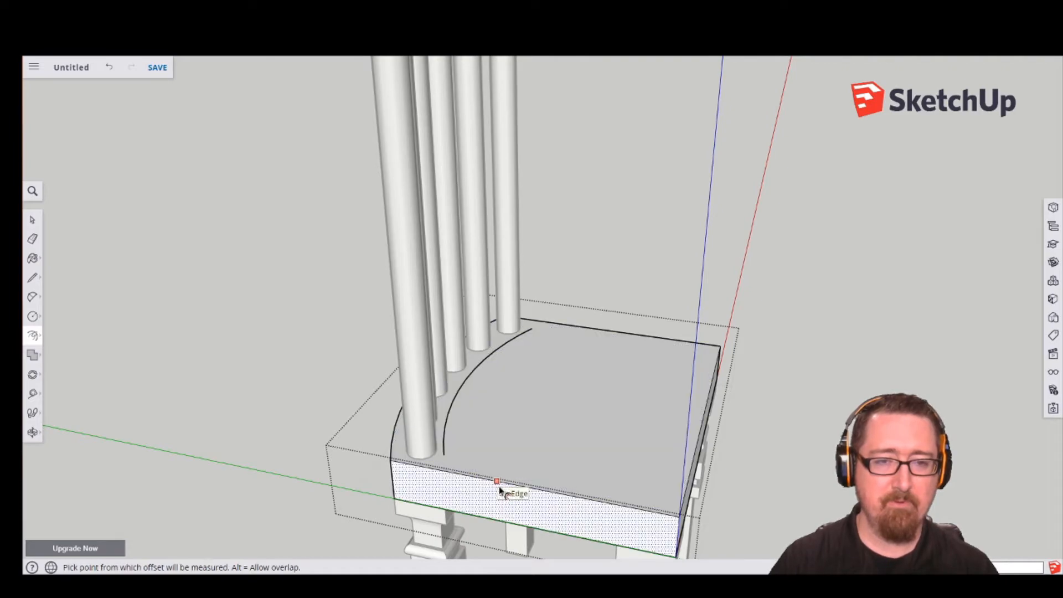
# Draw lines joining both ends of the offset arc to the seat's adjacent corners, enclosing a curved strip around the spindles.
pyautogui.click(32, 277)
pyautogui.click(390, 460)
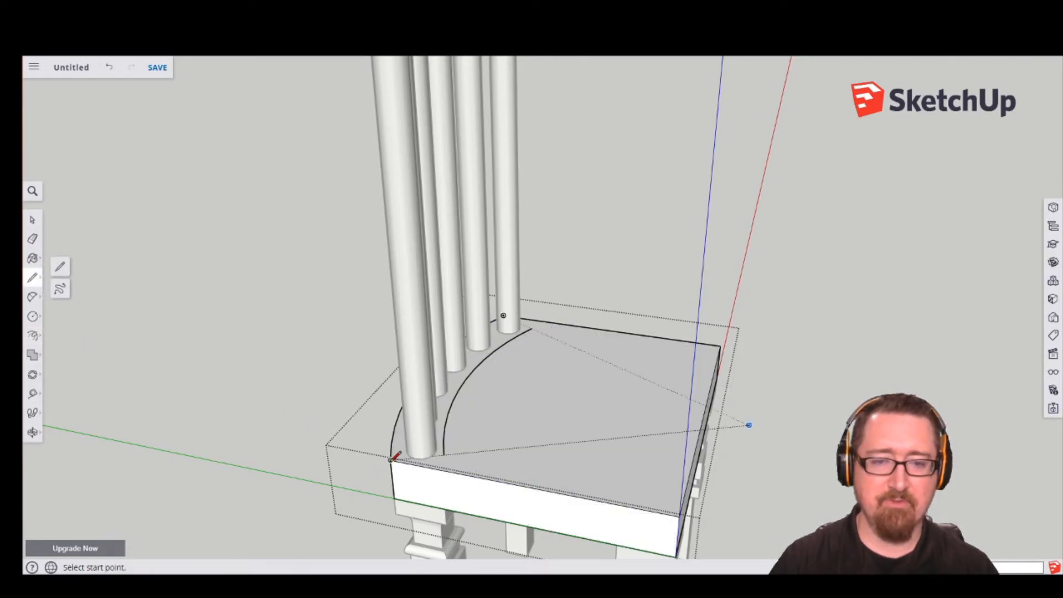
pyautogui.click(444, 455)
pyautogui.press('Escape')
pyautogui.moveTo(686, 366); pyautogui.dragTo(621, 345, button='middle')
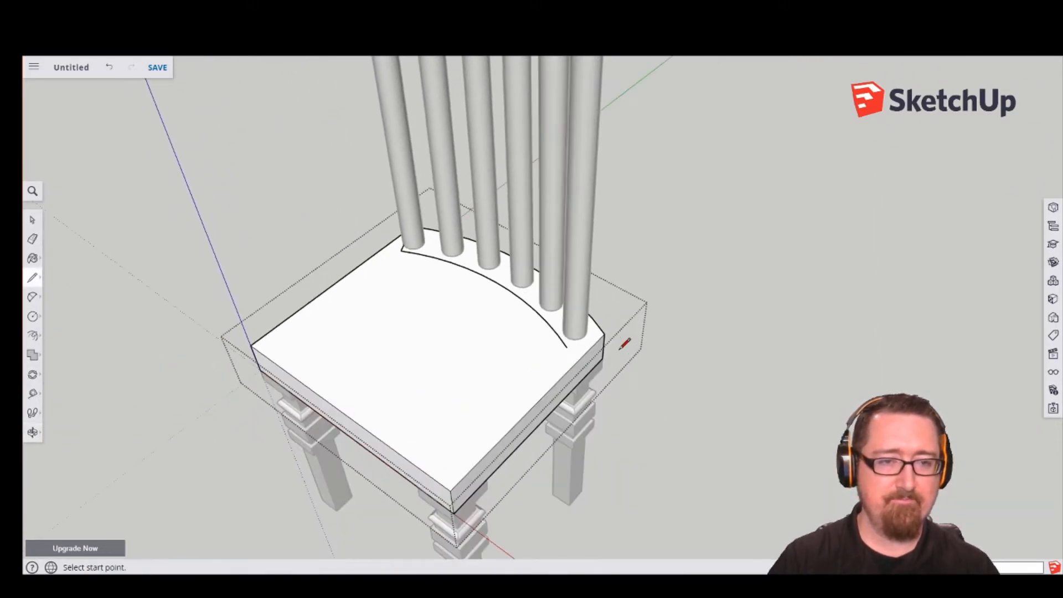
pyautogui.click(603, 334)
pyautogui.click(566, 347)
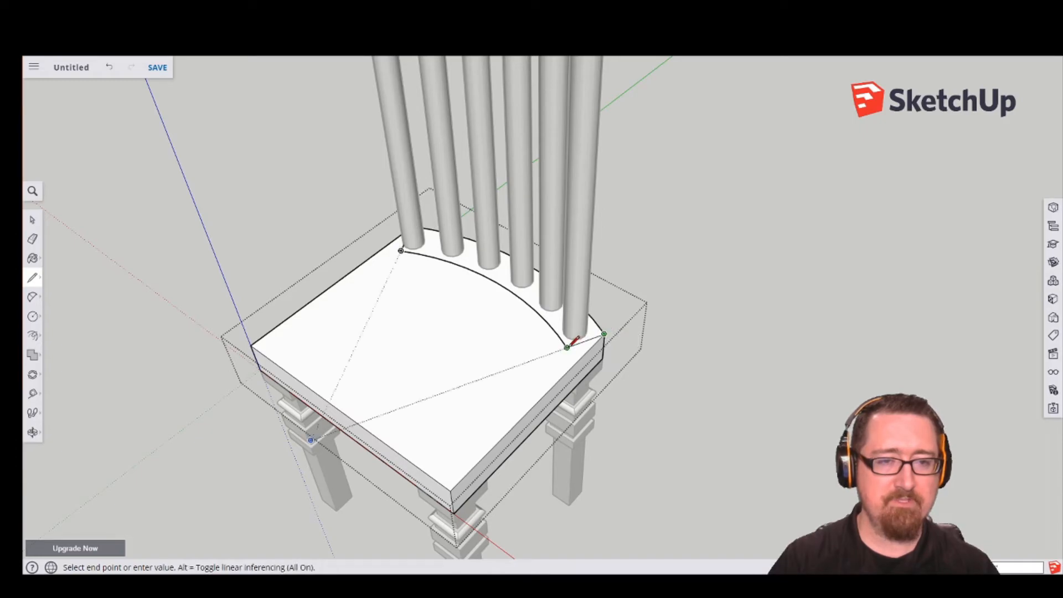
pyautogui.moveTo(648, 444); pyautogui.dragTo(707, 393, button='middle')
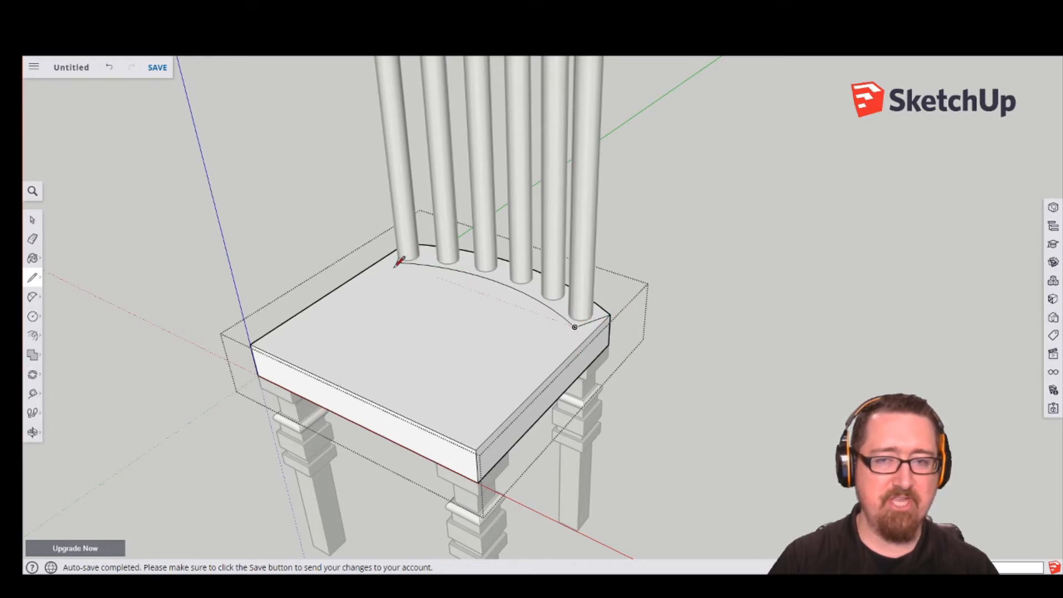
# Select the curved strip face with its edges and copy it straight up to the tops of the spindles.
pyautogui.click(41, 222)
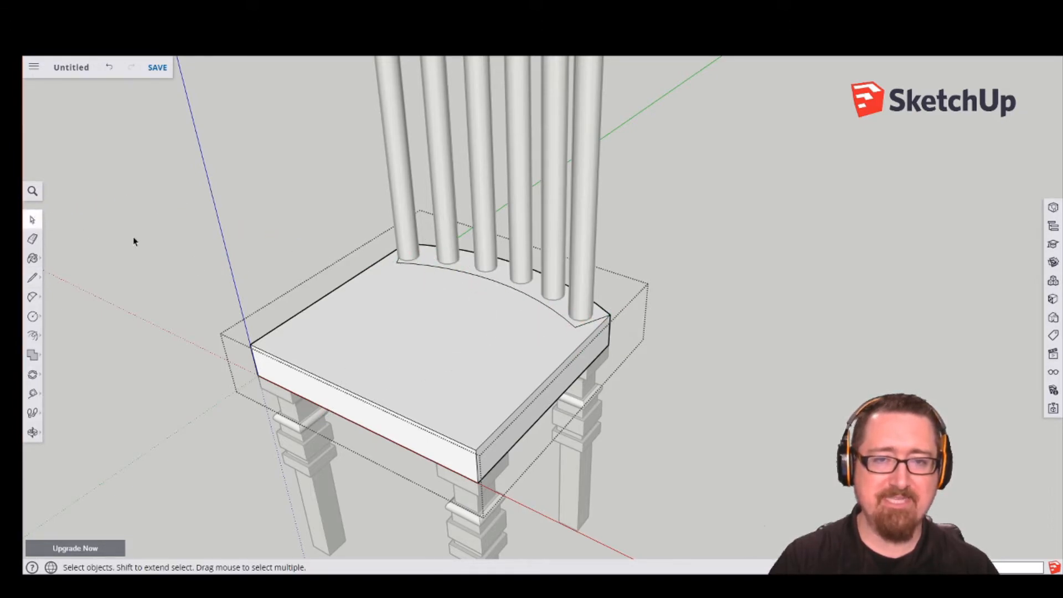
pyautogui.moveTo(693, 291); pyautogui.dragTo(552, 354, button='middle')
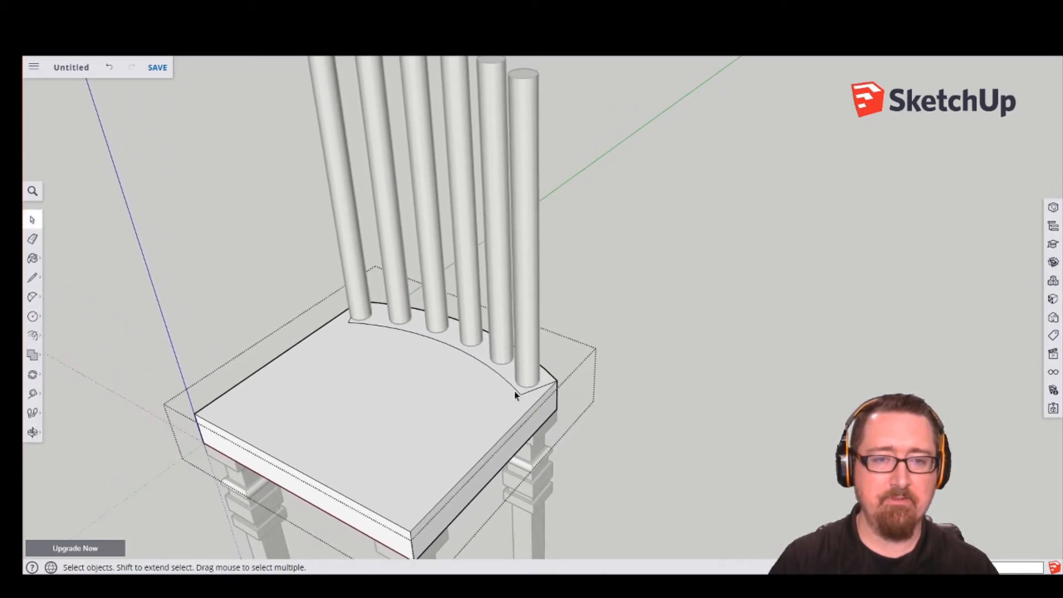
pyautogui.doubleClick(453, 342)
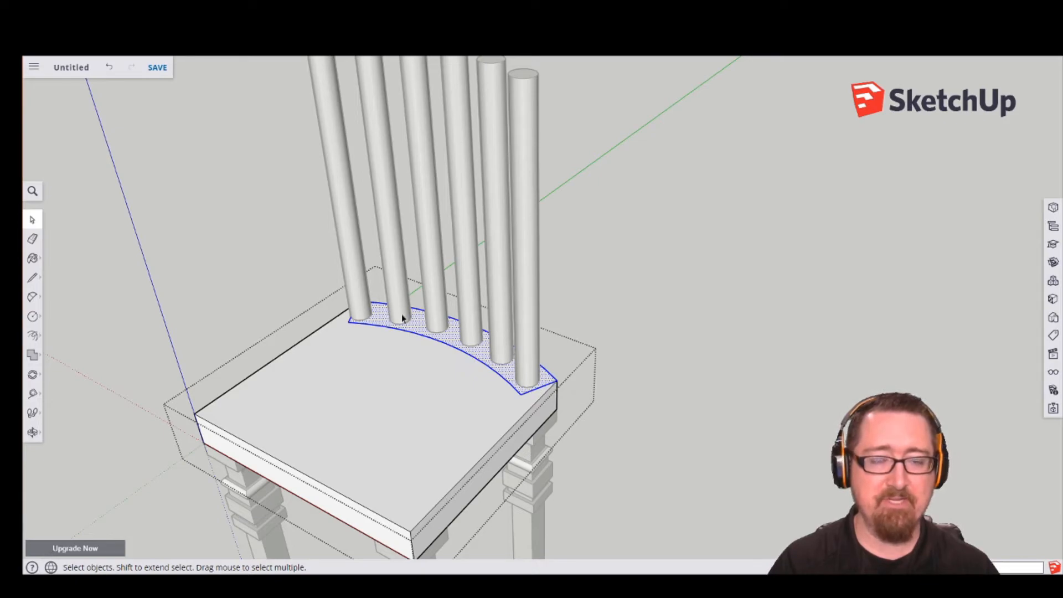
pyautogui.moveTo(595, 319); pyautogui.dragTo(470, 426, button='middle')
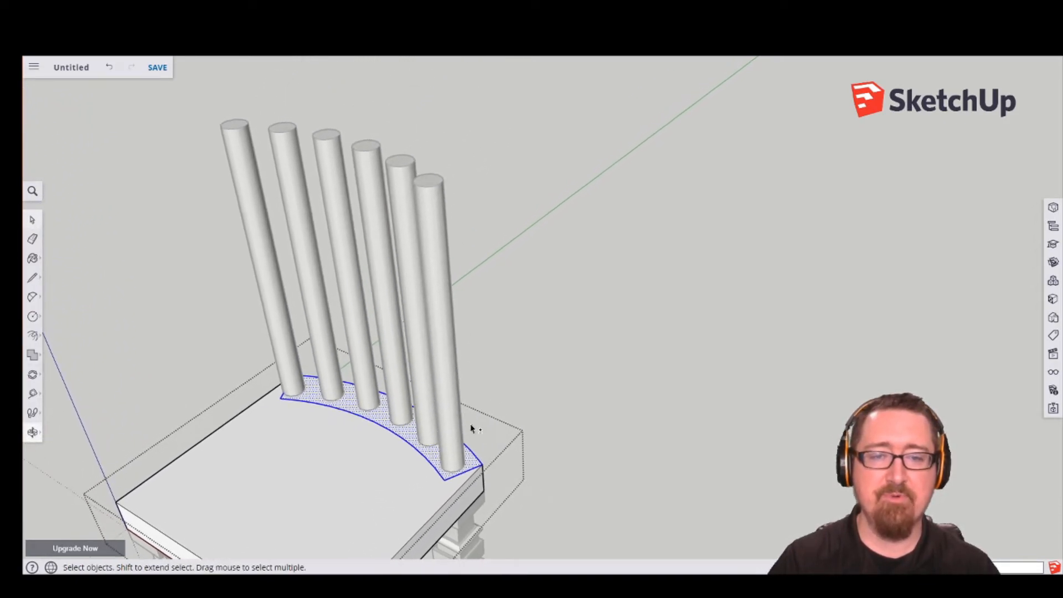
pyautogui.click(34, 374)
pyautogui.click(59, 352)
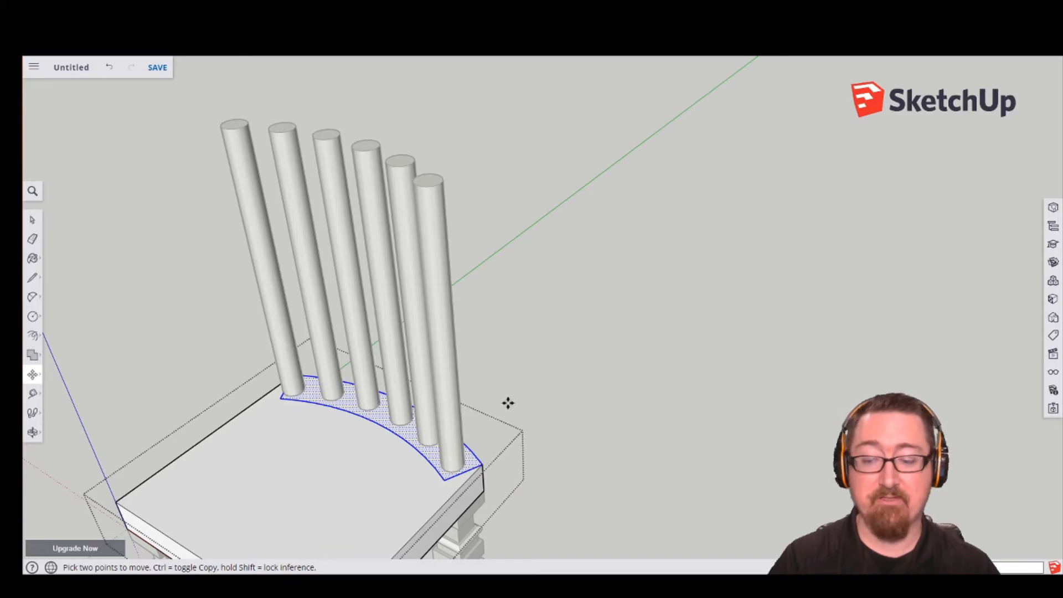
pyautogui.click(482, 455)
pyautogui.press('ctrl')
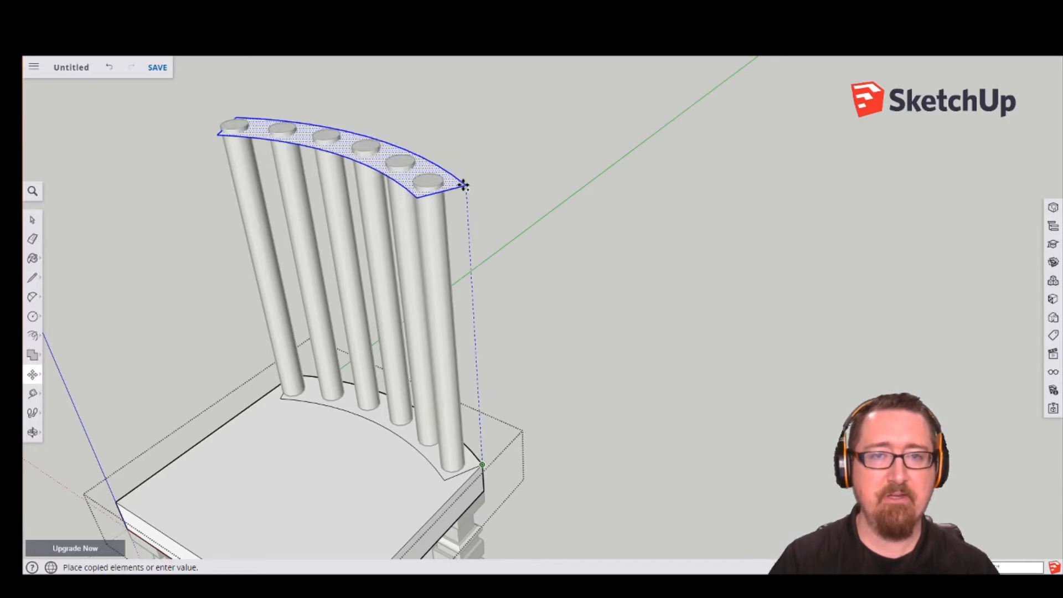
pyautogui.click(464, 185)
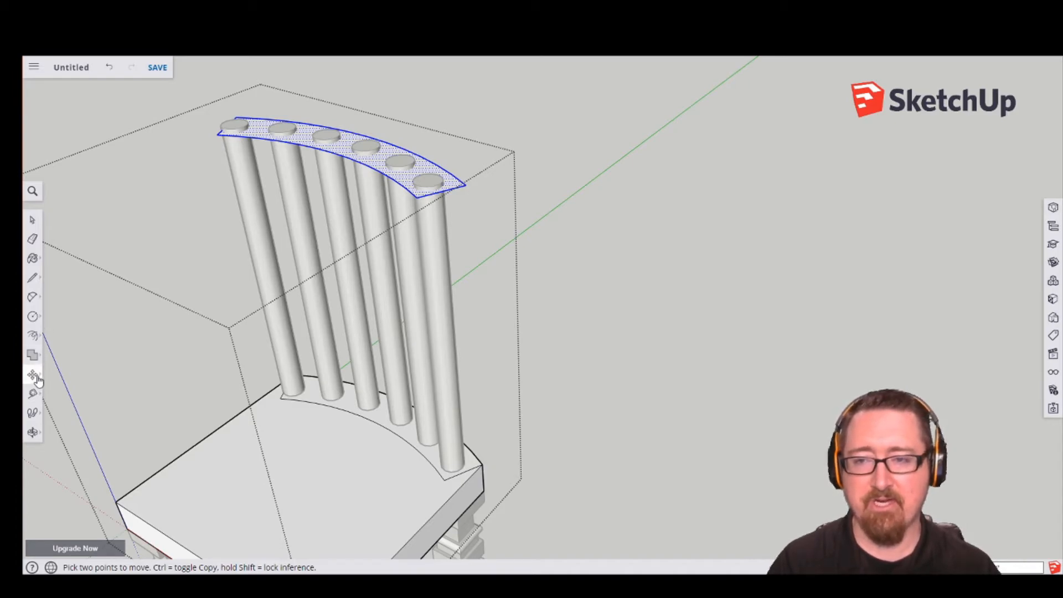
# Push/pull the curved strip face upward into a thick backrest rail above the spindles and close the seat group.
pyautogui.click(32, 335)
pyautogui.click(66, 317)
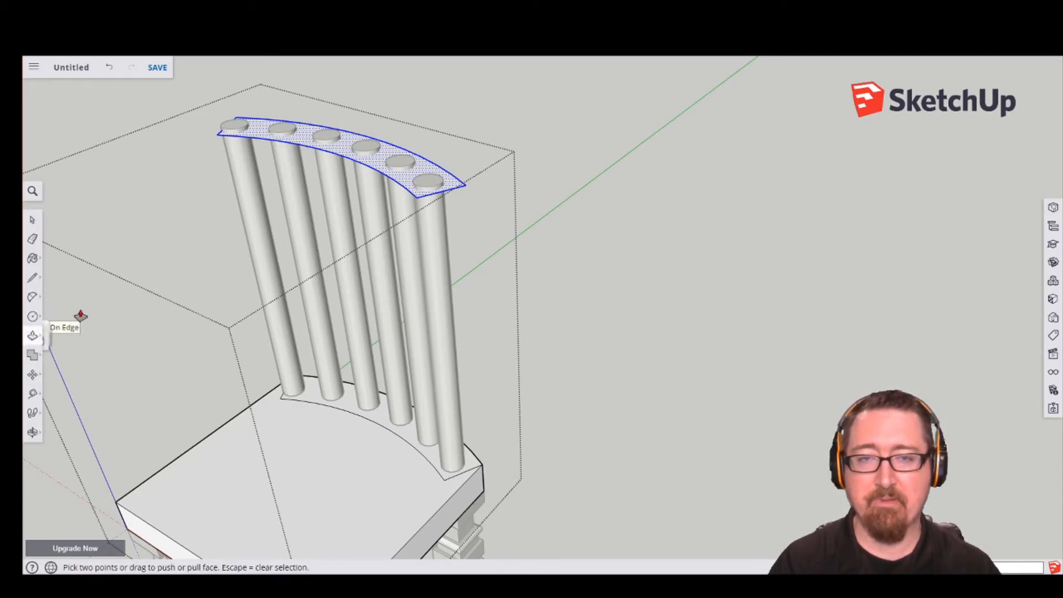
pyautogui.click(406, 182)
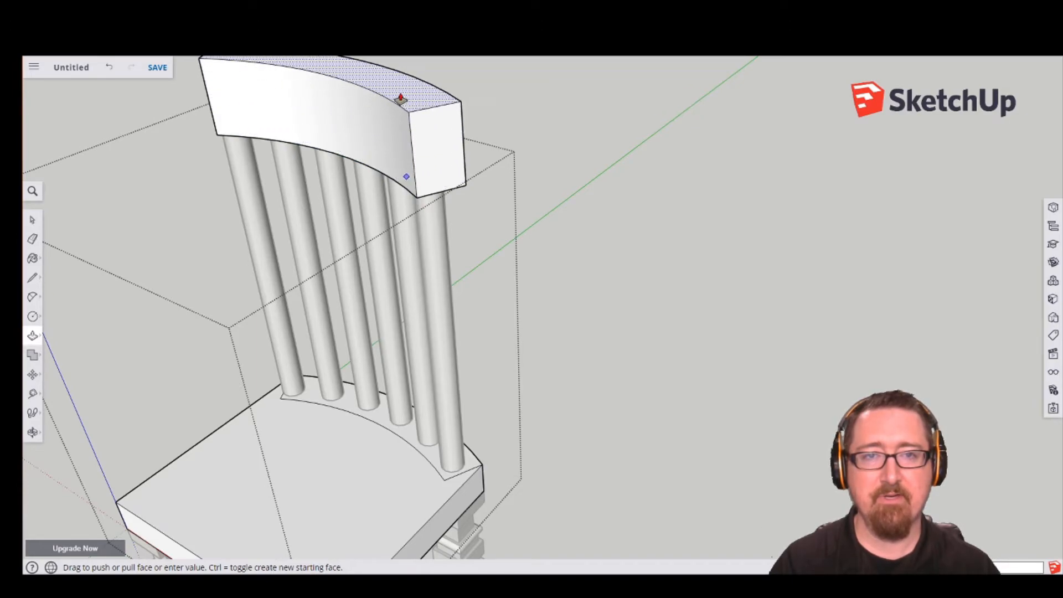
pyautogui.click(400, 99)
pyautogui.click(32, 220)
pyautogui.click(559, 282)
# Inside the seat group, push/pull one end face of the rail slightly outward and repeat the same distance on the other end.
pyautogui.moveTo(274, 379); pyautogui.dragTo(655, 356, button='middle')
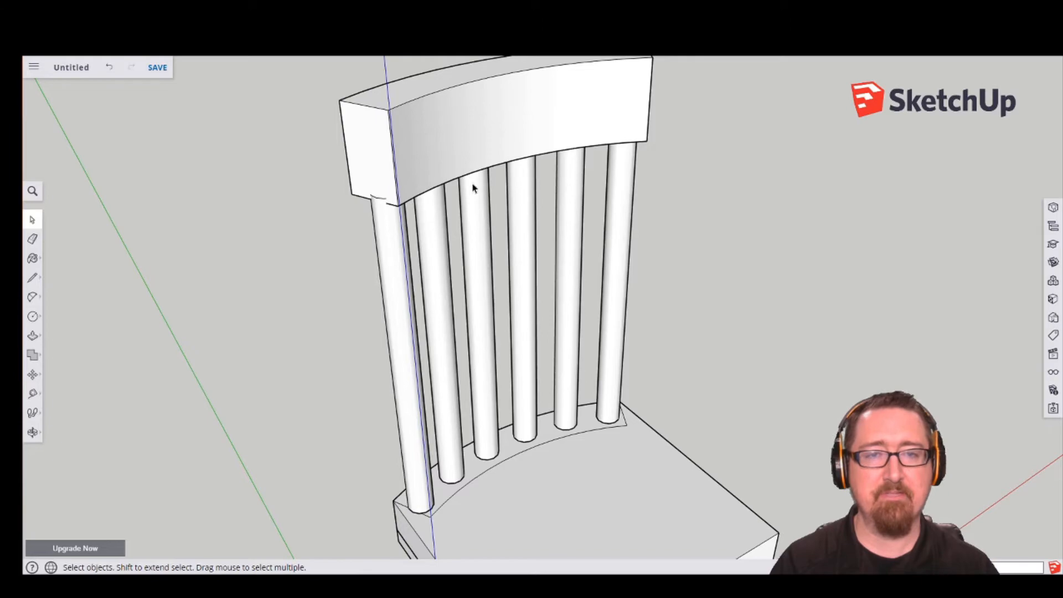
pyautogui.doubleClick(435, 130)
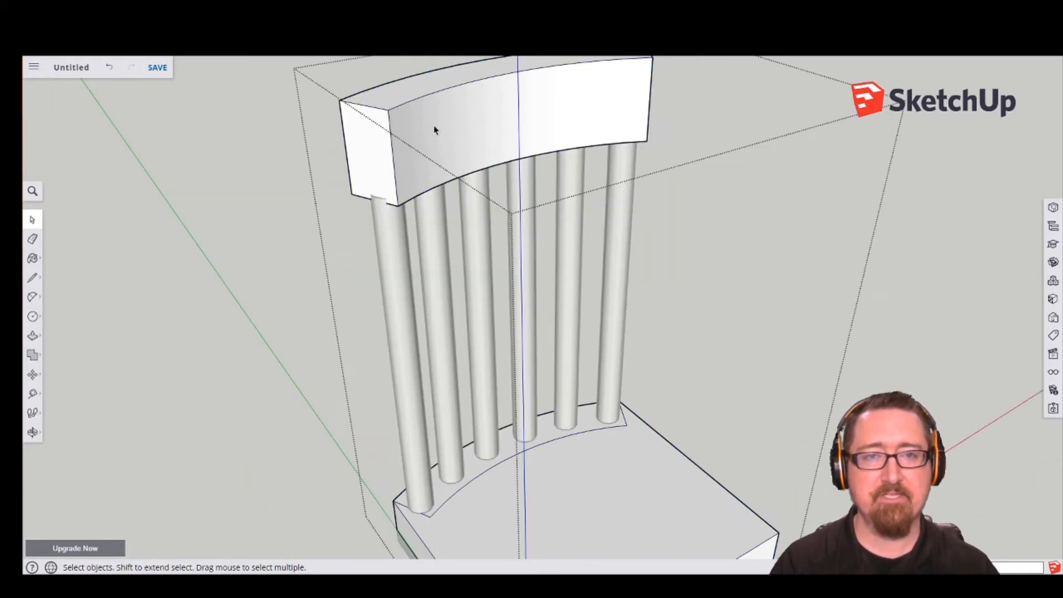
pyautogui.click(32, 336)
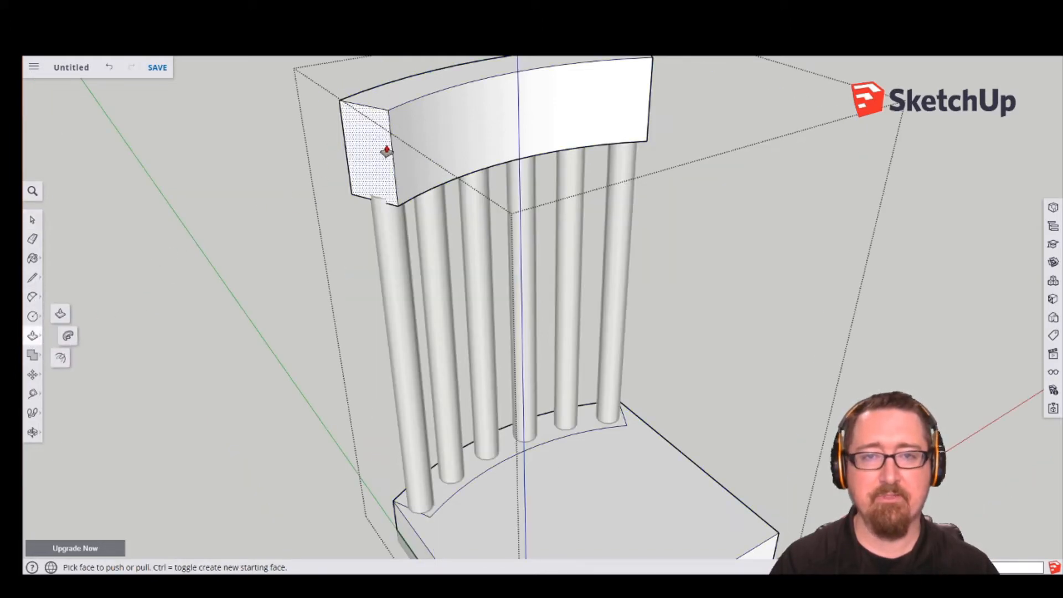
pyautogui.moveTo(377, 151); pyautogui.dragTo(364, 164)
pyautogui.press('o')
pyautogui.moveTo(762, 240); pyautogui.dragTo(601, 248)
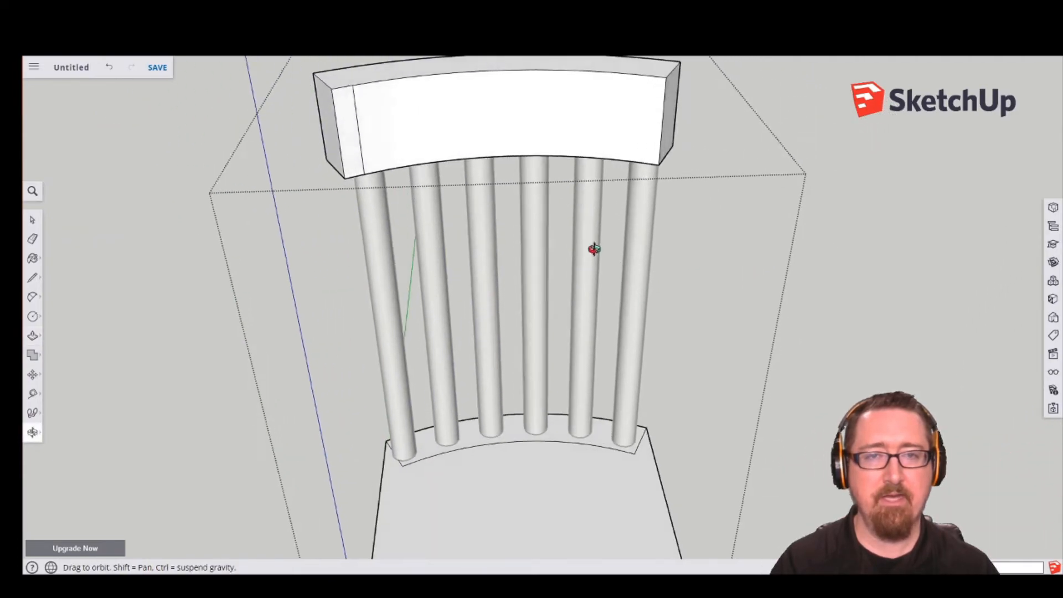
pyautogui.moveTo(601, 248); pyautogui.dragTo(554, 244, button='middle')
pyautogui.doubleClick(672, 143)
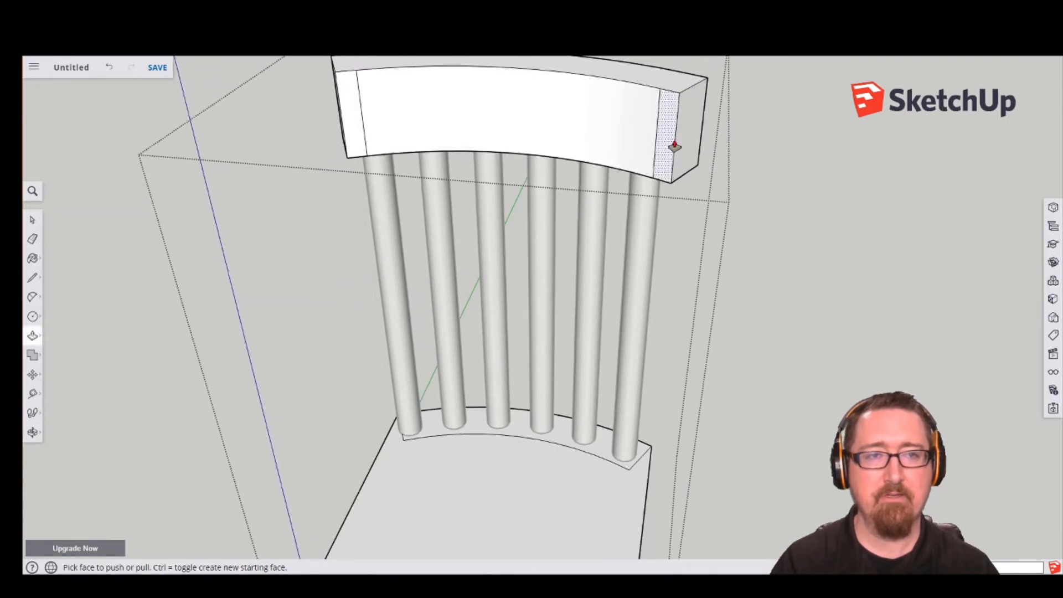
pyautogui.press('o')
pyautogui.moveTo(802, 304); pyautogui.dragTo(676, 439)
pyautogui.press('p')
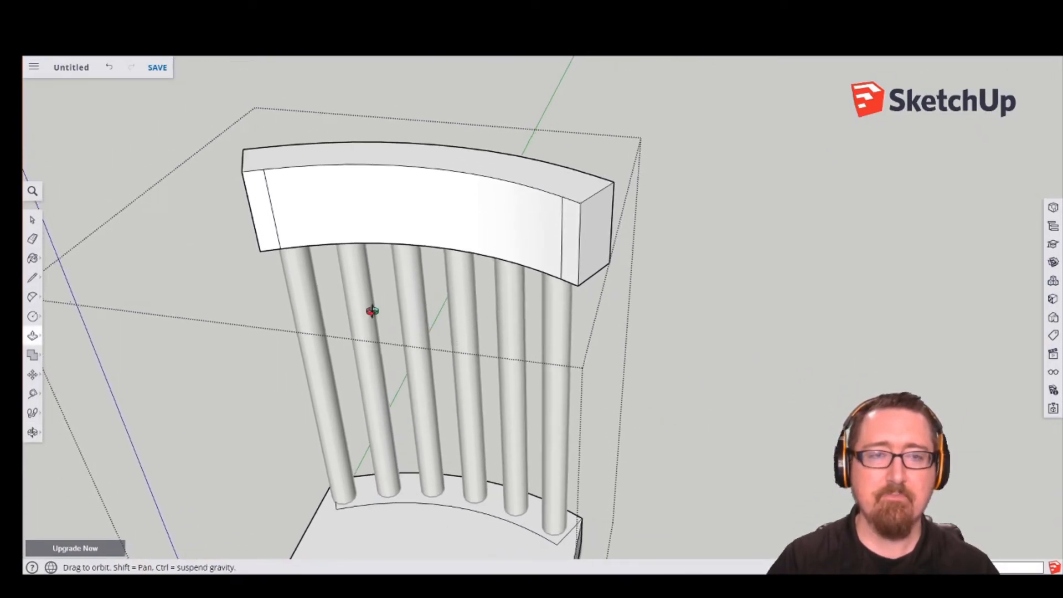
pyautogui.moveTo(372, 311); pyautogui.dragTo(579, 244, button='middle')
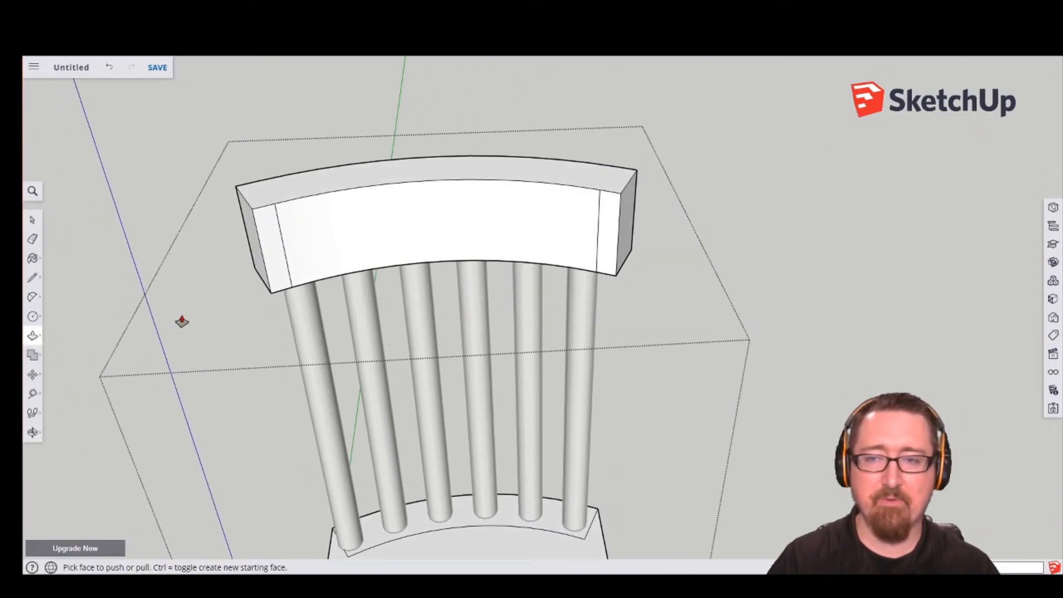
# Erase the vertical seam lines near both ends of the rail on its front and rear faces.
pyautogui.click(33, 239)
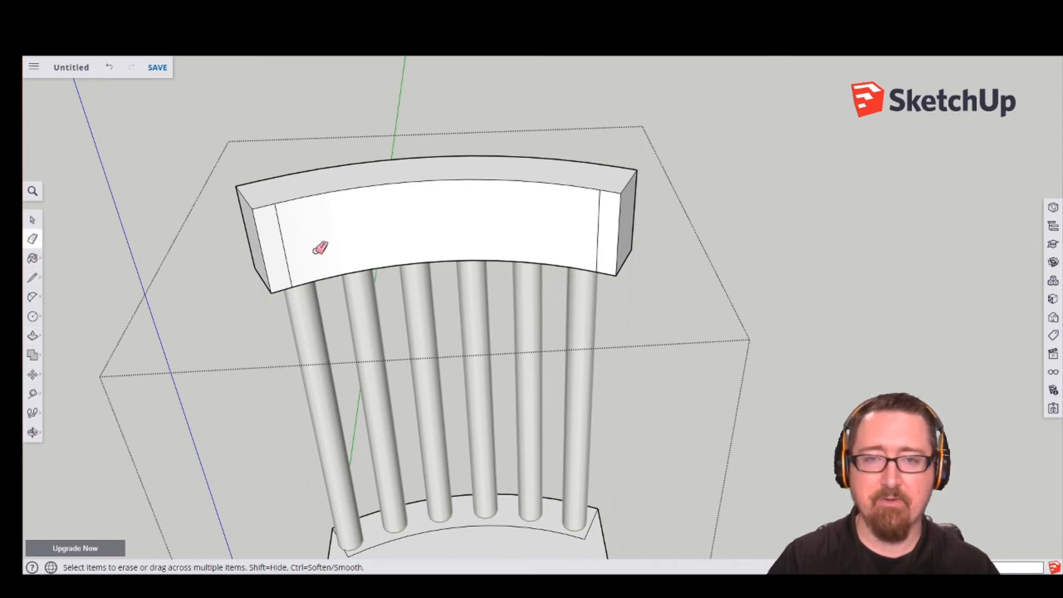
pyautogui.click(282, 244)
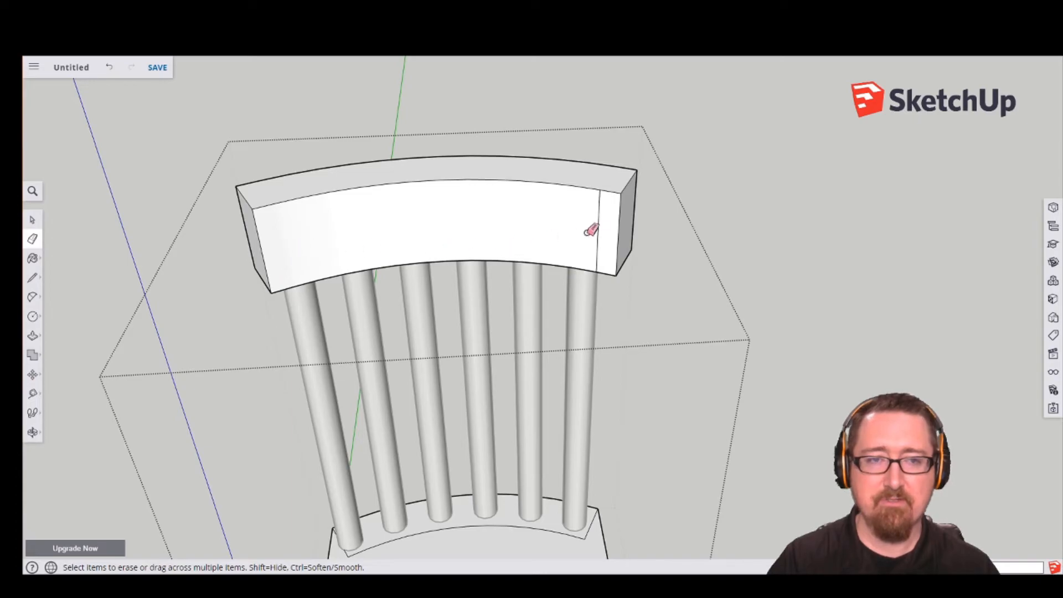
pyautogui.moveTo(739, 259)
pyautogui.mouseDown(button='middle')
pyautogui.moveTo(470, 251)
pyautogui.moveTo(80, 215)
pyautogui.mouseUp(button='middle')
pyautogui.moveTo(658, 252)
pyautogui.mouseDown(button='middle')
pyautogui.moveTo(358, 272)
pyautogui.moveTo(368, 248)
pyautogui.mouseUp(button='middle')
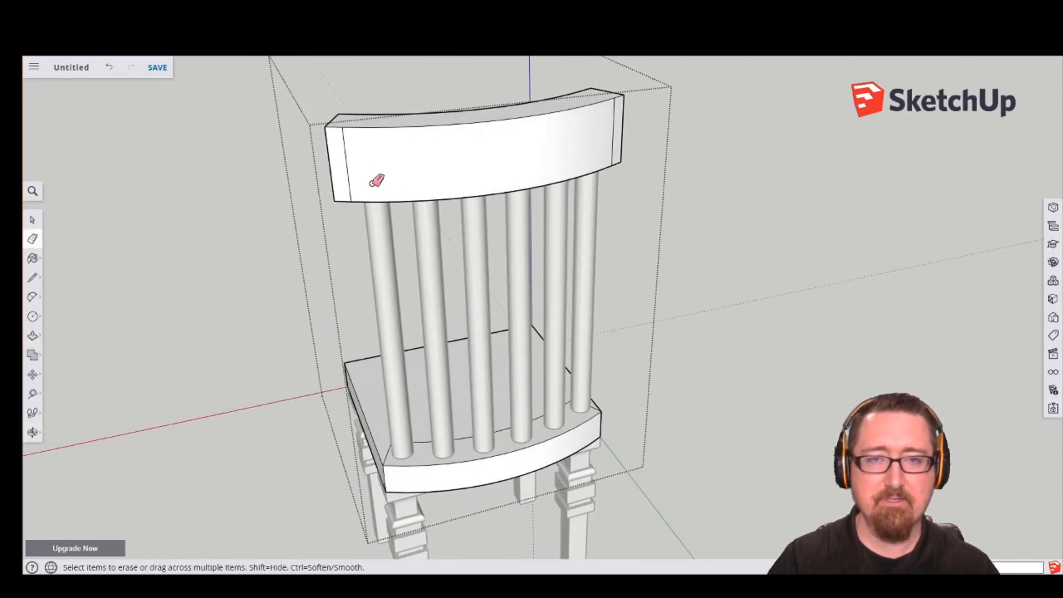
pyautogui.click(346, 163)
pyautogui.moveTo(601, 219); pyautogui.dragTo(517, 200, button='middle')
pyautogui.click(596, 143)
# Erase the offset arc and its two connecting lines from the seat's upper face.
pyautogui.moveTo(688, 188)
pyautogui.mouseDown(button='middle')
pyautogui.moveTo(631, 195)
pyautogui.moveTo(399, 169)
pyautogui.moveTo(534, 238)
pyautogui.moveTo(339, 235)
pyautogui.moveTo(591, 261)
pyautogui.moveTo(406, 260)
pyautogui.moveTo(515, 354)
pyautogui.moveTo(503, 339)
pyautogui.mouseUp(button='middle')
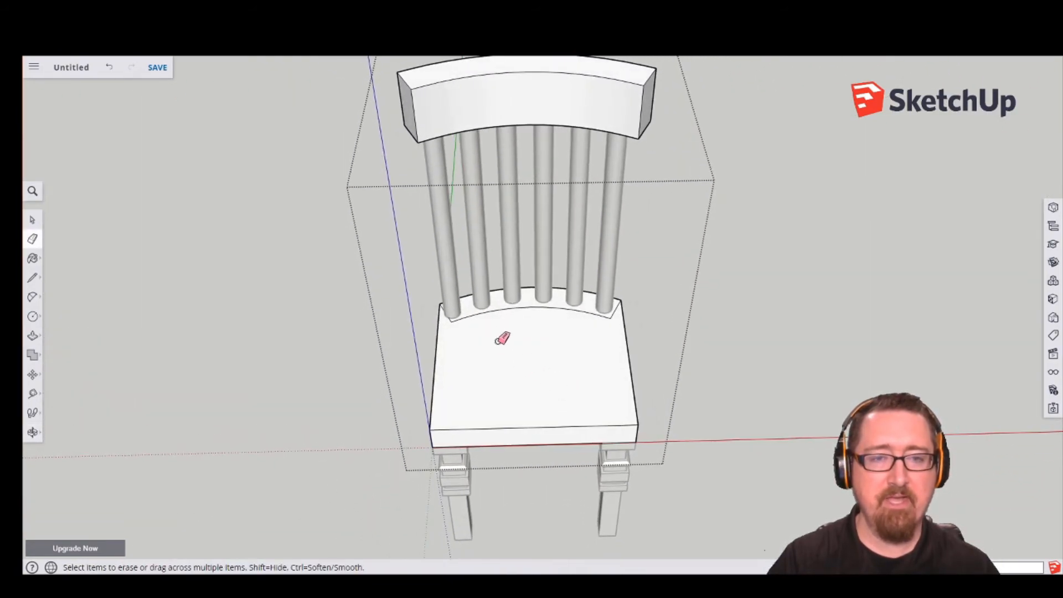
pyautogui.click(457, 319)
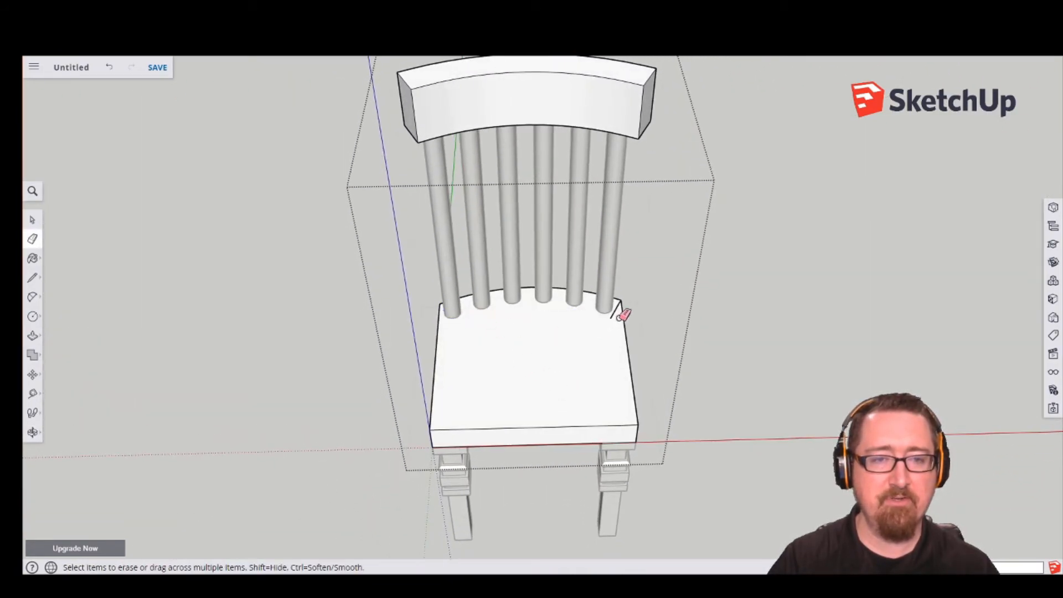
pyautogui.moveTo(645, 366)
pyautogui.mouseDown(button='middle')
pyautogui.moveTo(596, 375)
pyautogui.moveTo(636, 333)
pyautogui.moveTo(626, 403)
pyautogui.moveTo(417, 306)
pyautogui.moveTo(560, 353)
pyautogui.mouseUp(button='middle')
pyautogui.scroll(-4, 551, 349)
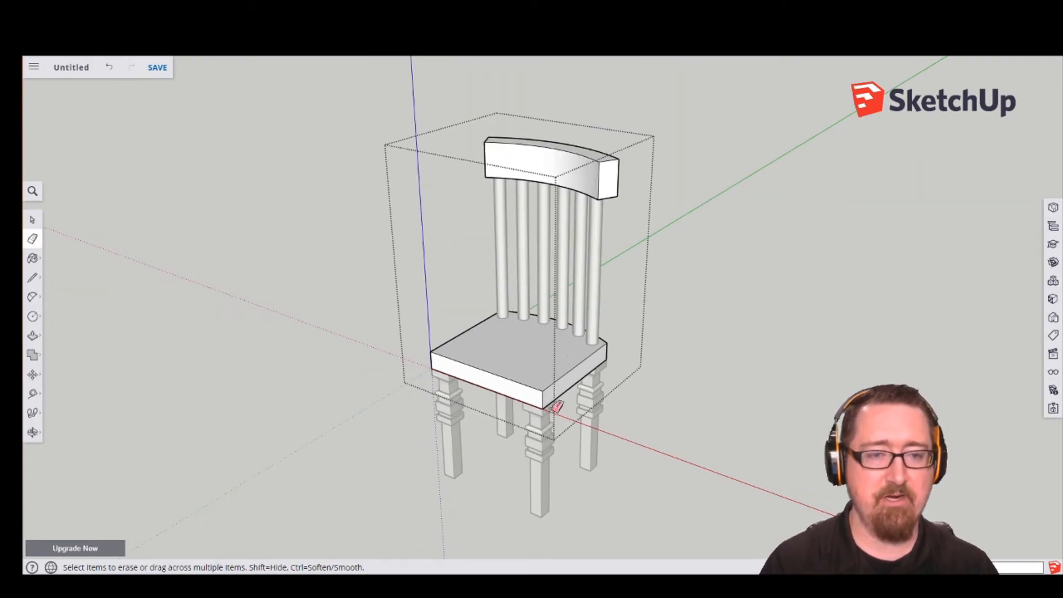
# Draw lines enclosing a small square at the upper corner of the seat's front face.
pyautogui.scroll(5, 548, 410)
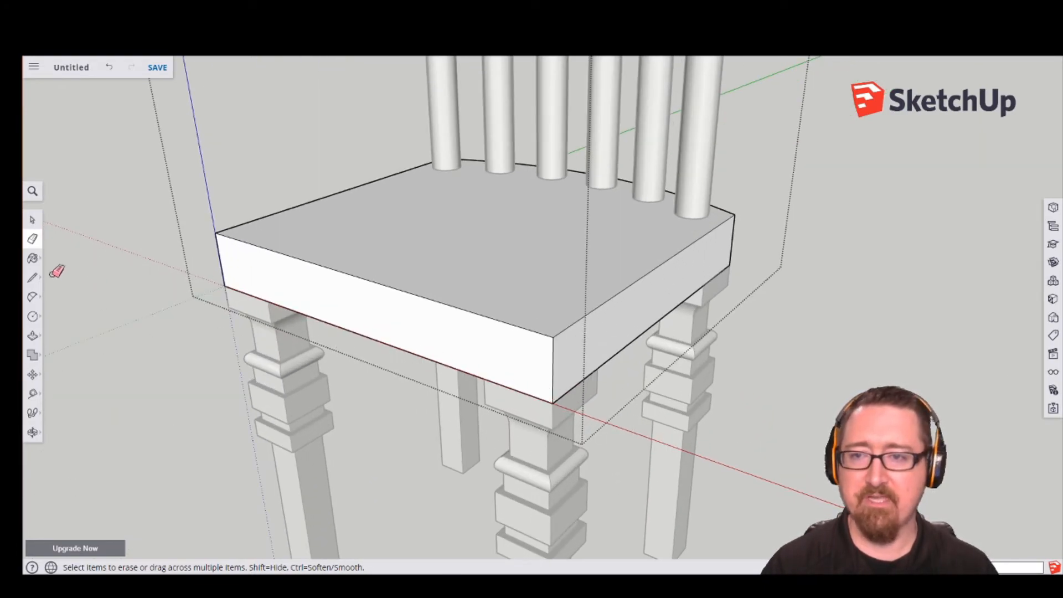
pyautogui.click(32, 277)
pyautogui.scroll(4, 520, 342)
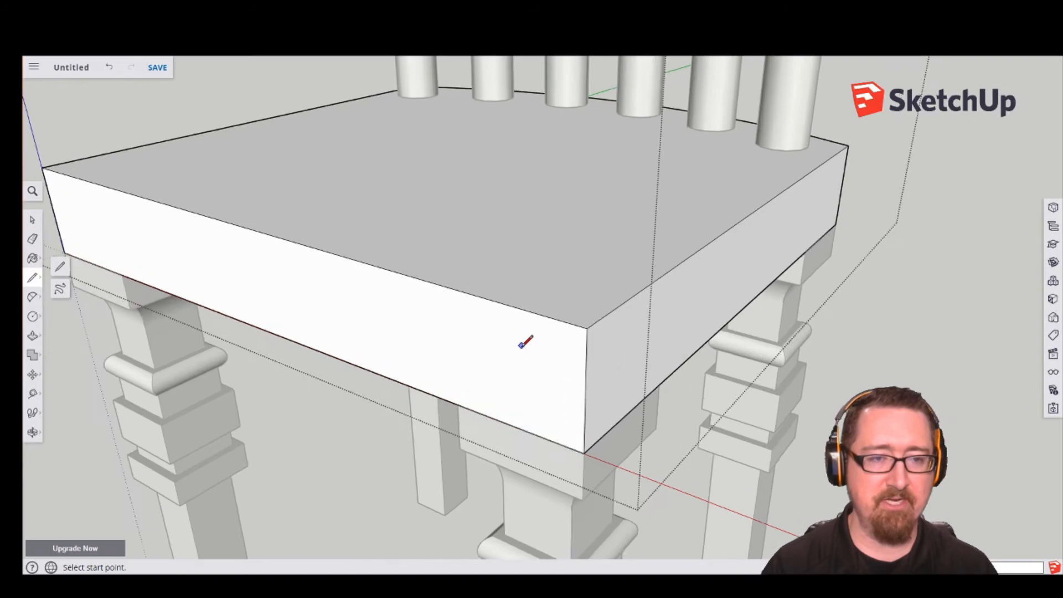
pyautogui.scroll(1, 526, 346)
pyautogui.click(593, 360)
pyautogui.click(556, 349)
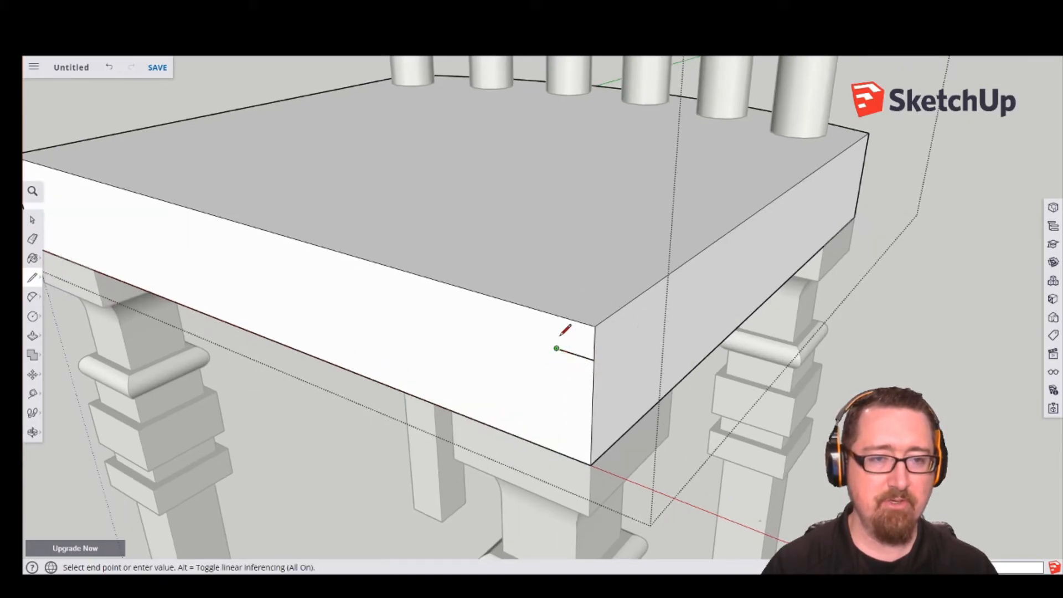
pyautogui.click(557, 315)
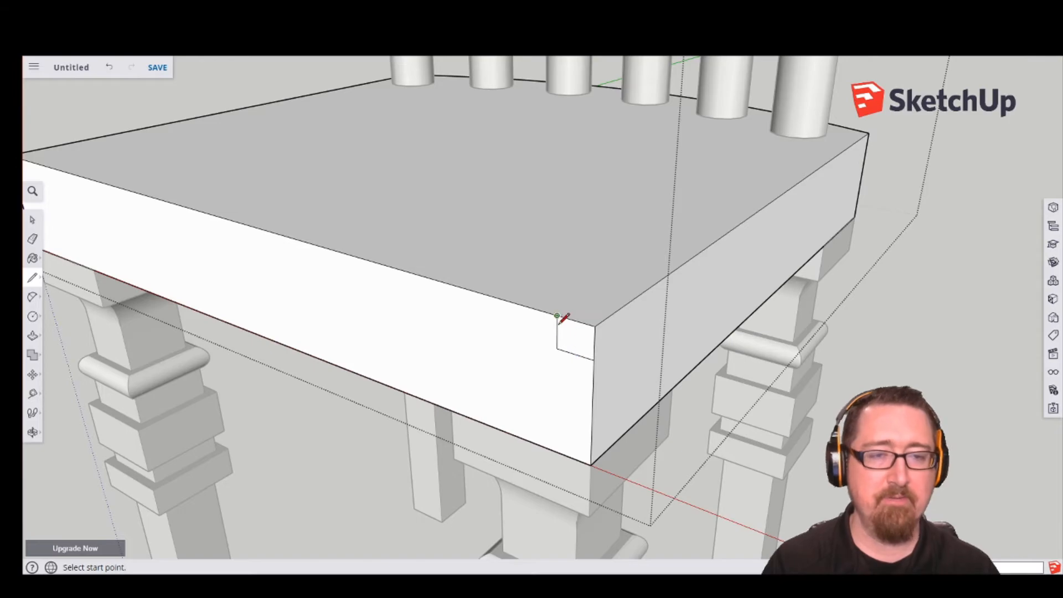
# Draw a convex two-point arc between the small square's inner sides and erase the corner lines behind it, leaving a stepped edge profile.
pyautogui.click(32, 297)
pyautogui.click(71, 287)
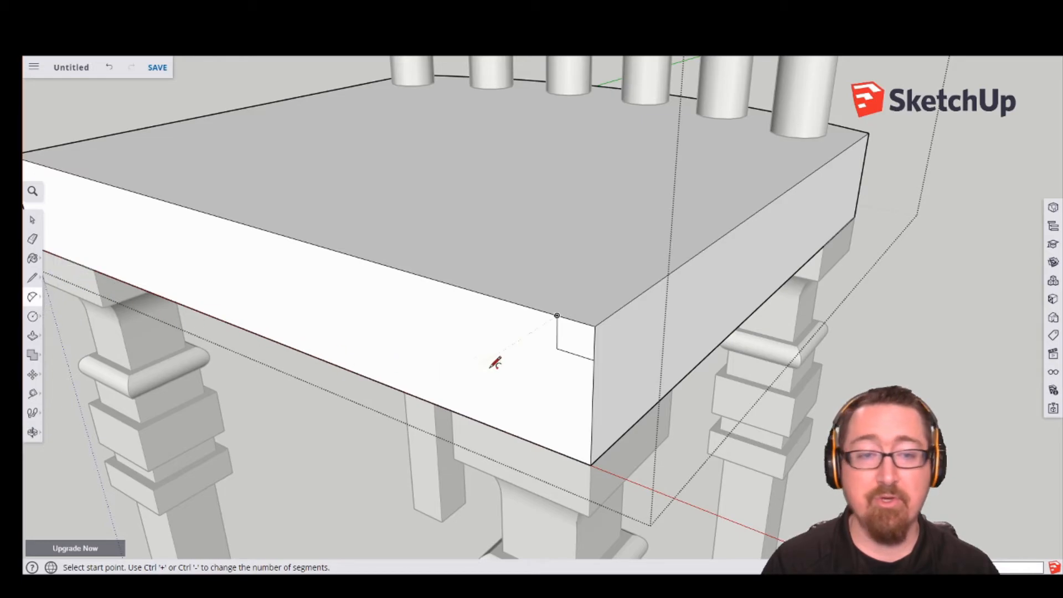
pyautogui.scroll(3, 559, 325)
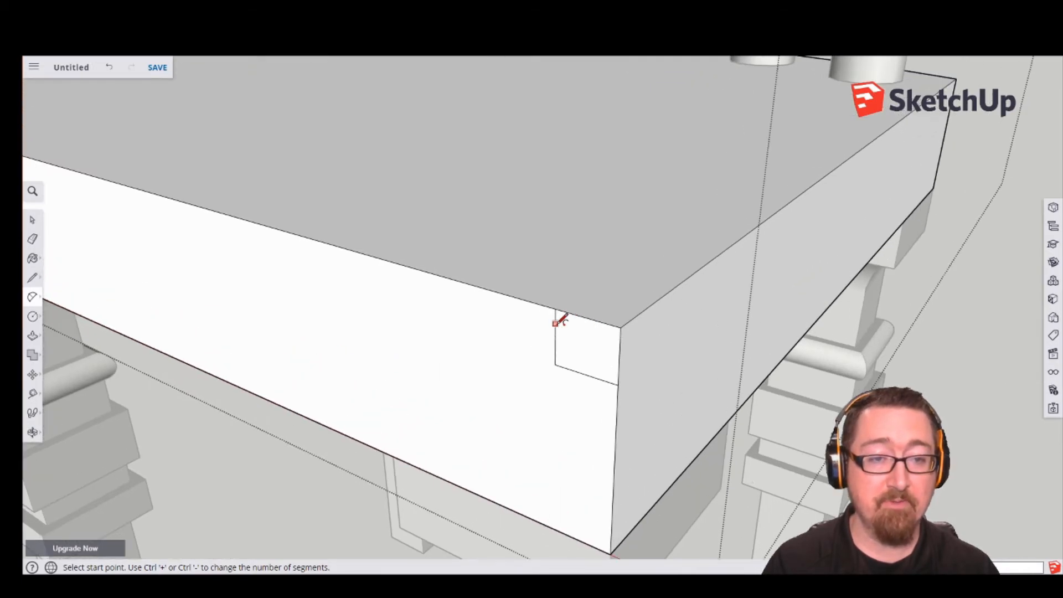
pyautogui.click(555, 336)
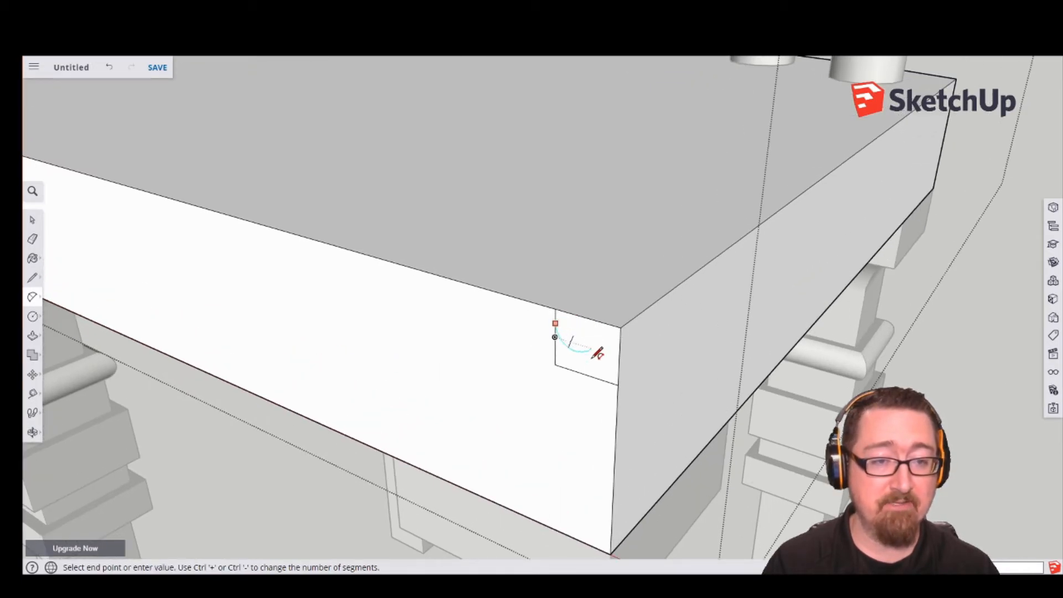
pyautogui.click(606, 381)
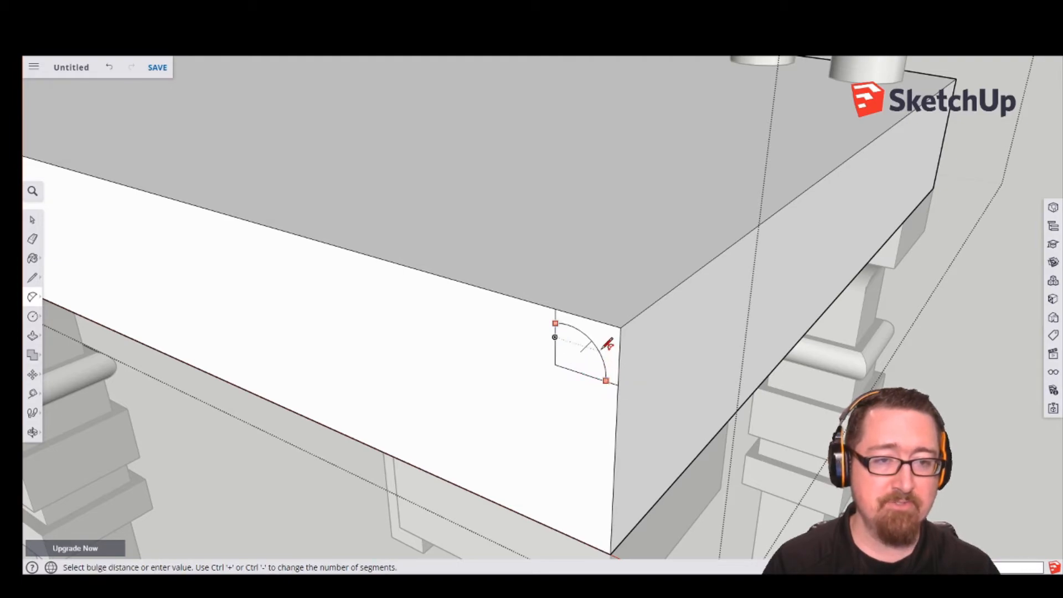
pyautogui.click(576, 314)
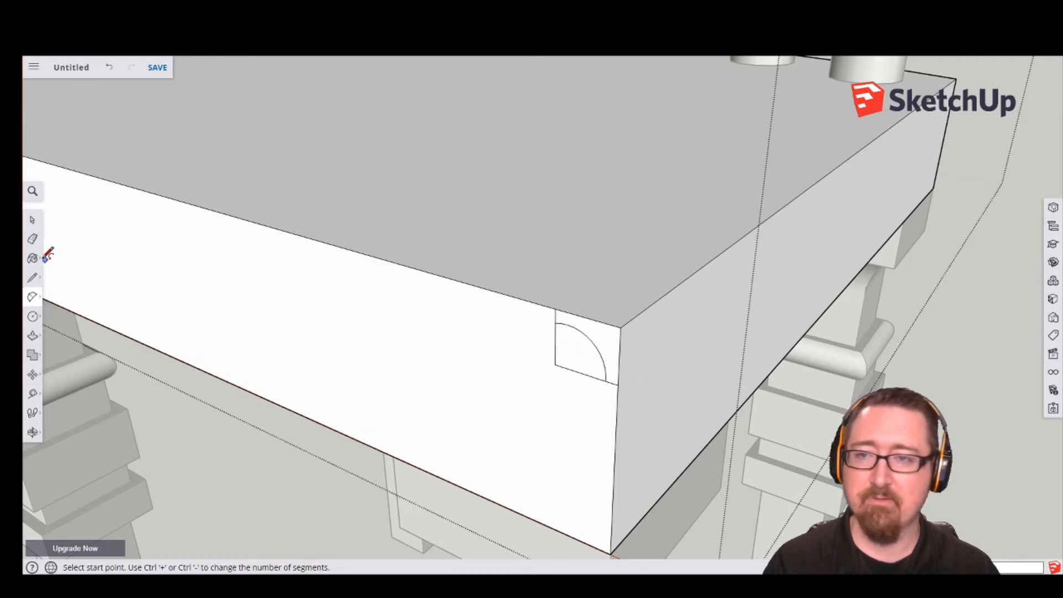
pyautogui.click(33, 239)
pyautogui.moveTo(546, 382)
pyautogui.mouseDown()
pyautogui.moveTo(563, 370)
pyautogui.moveTo(554, 364)
pyautogui.mouseUp()
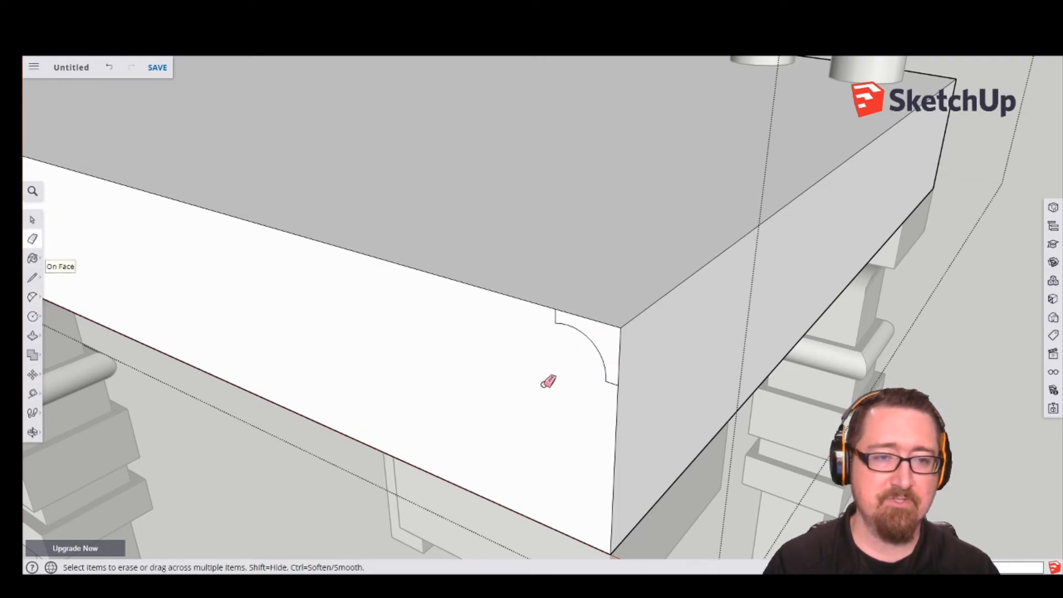
pyautogui.scroll(-2, 548, 382)
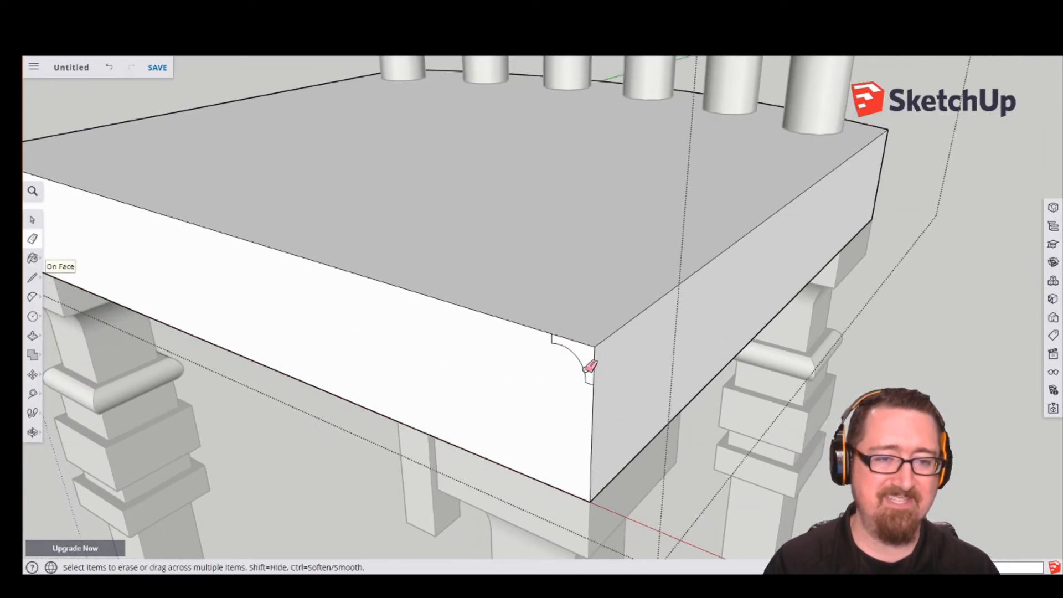
# Try to sweep the corner profile with Follow Me along the perimeter edges of the seat's upper face.
pyautogui.scroll(-5, 576, 354)
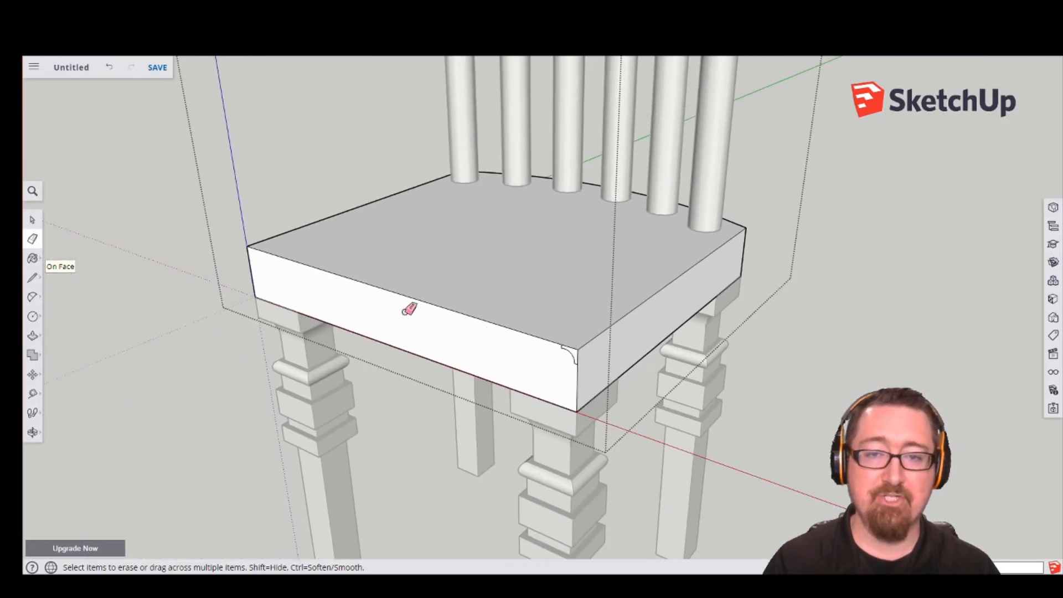
pyautogui.moveTo(404, 308); pyautogui.dragTo(396, 356, button='middle')
pyautogui.click(33, 220)
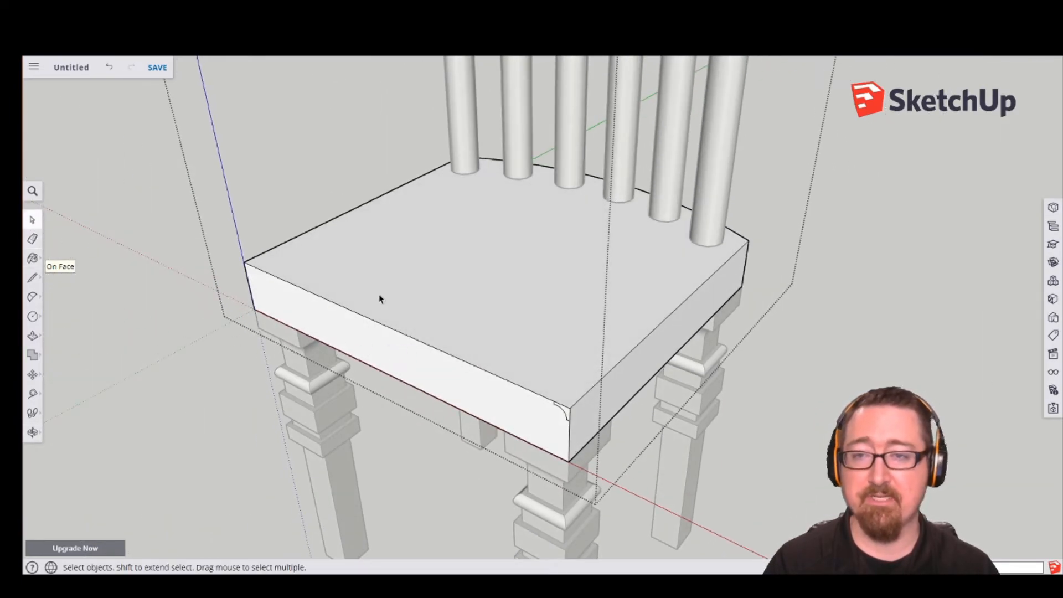
pyautogui.click(509, 301)
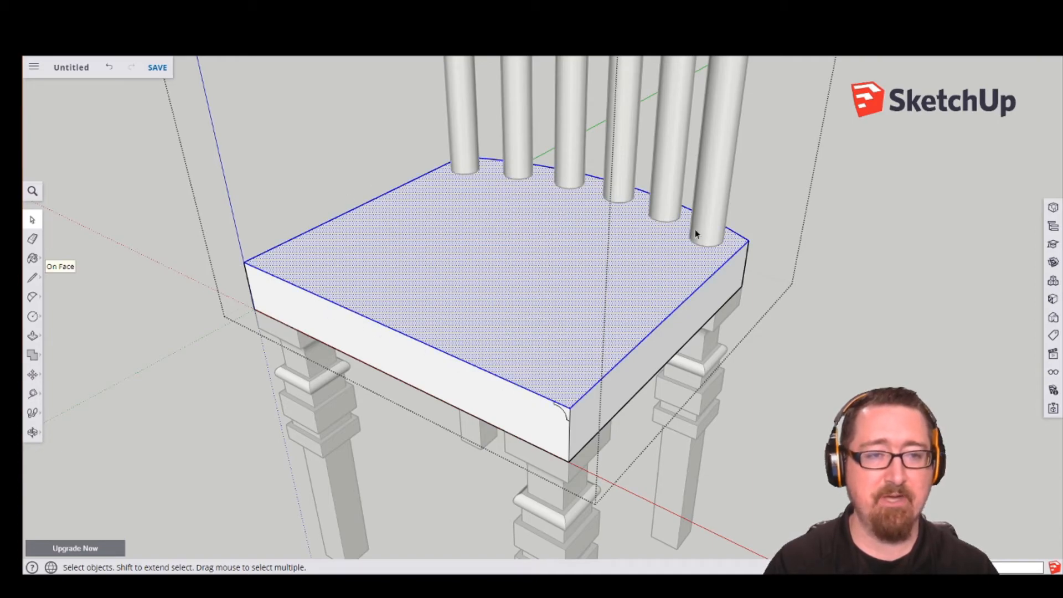
pyautogui.keyDown('shift'); pyautogui.click(523, 250); pyautogui.keyUp('shift')
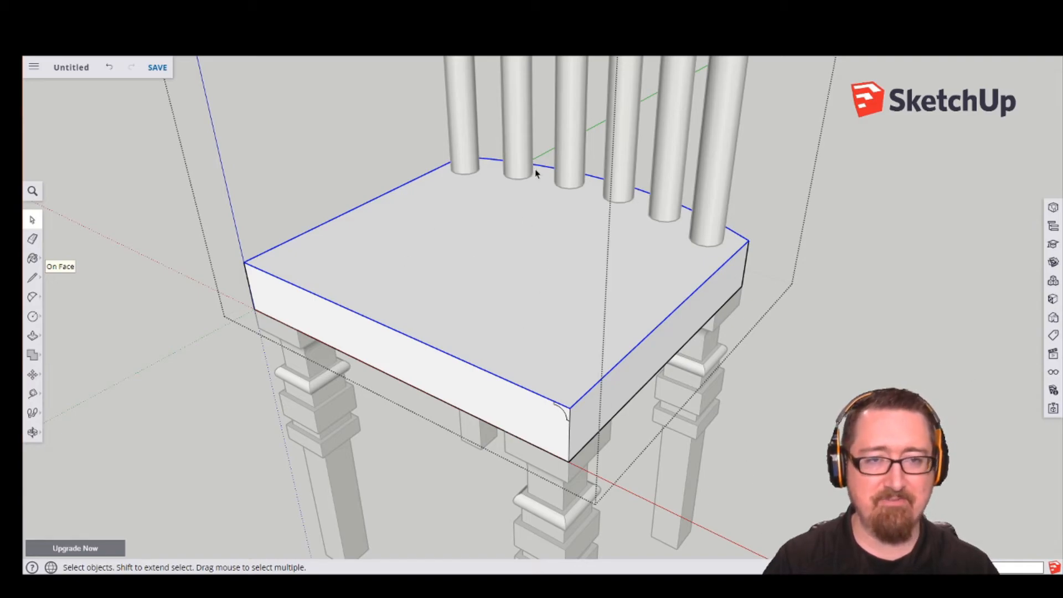
pyautogui.click(33, 338)
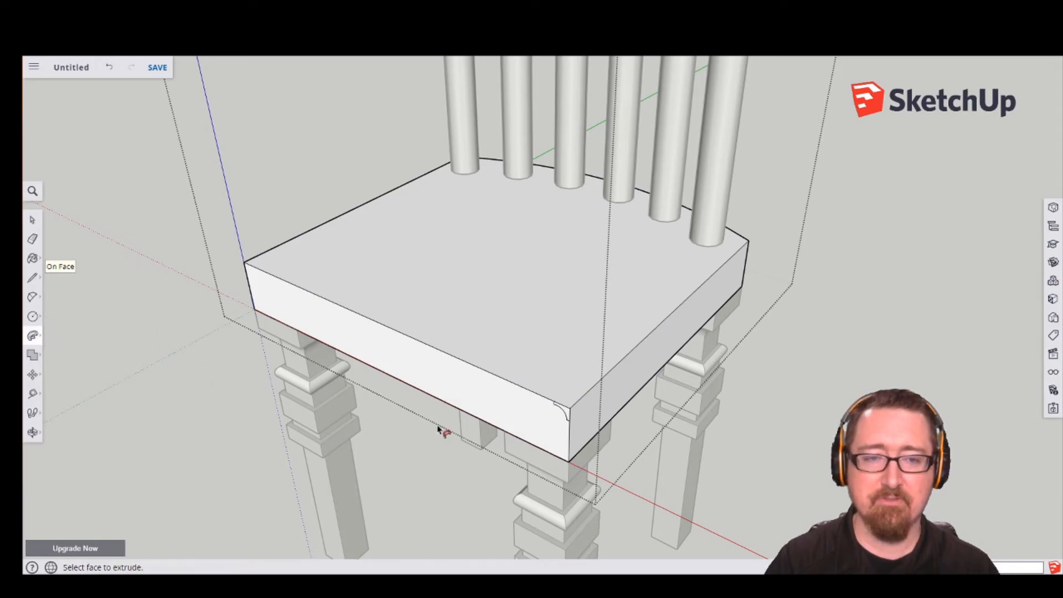
pyautogui.scroll(5, 566, 418)
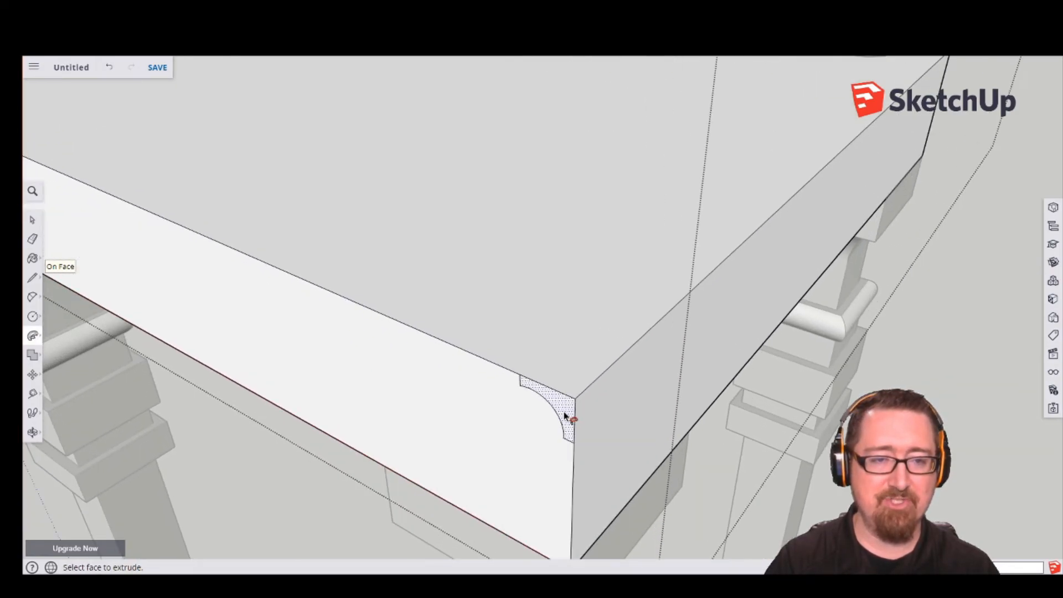
pyautogui.scroll(3, 564, 413)
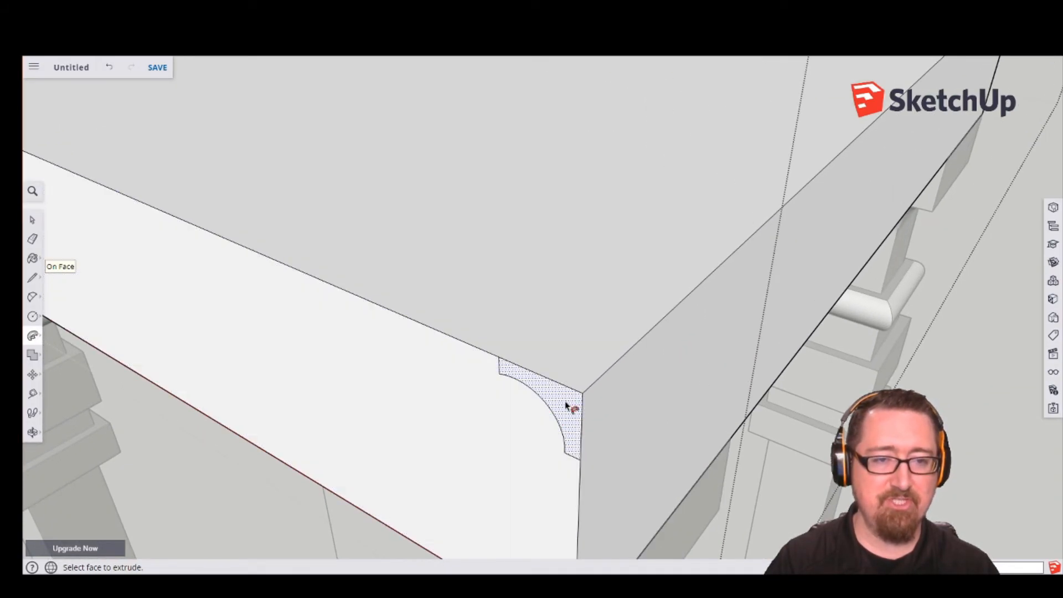
pyautogui.click(568, 407)
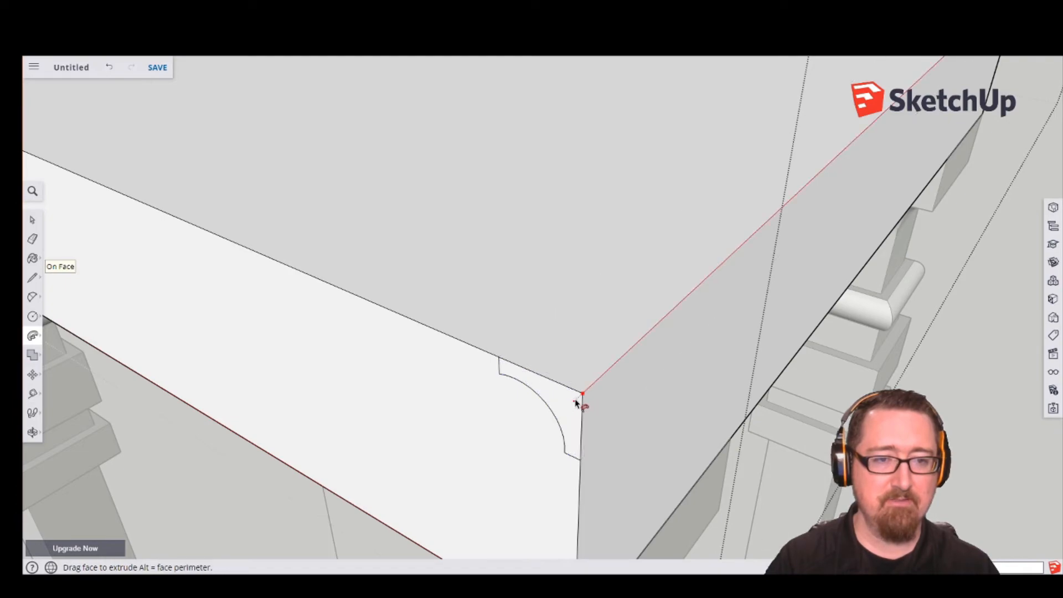
pyautogui.click(576, 404)
pyautogui.scroll(-5, 498, 400)
pyautogui.moveTo(491, 397); pyautogui.dragTo(118, 325, button='middle')
# Sweep the corner profile with Follow Me around the seat's preselected upper face and exit the seat's editing context.
pyautogui.click(32, 220)
pyautogui.click(370, 260)
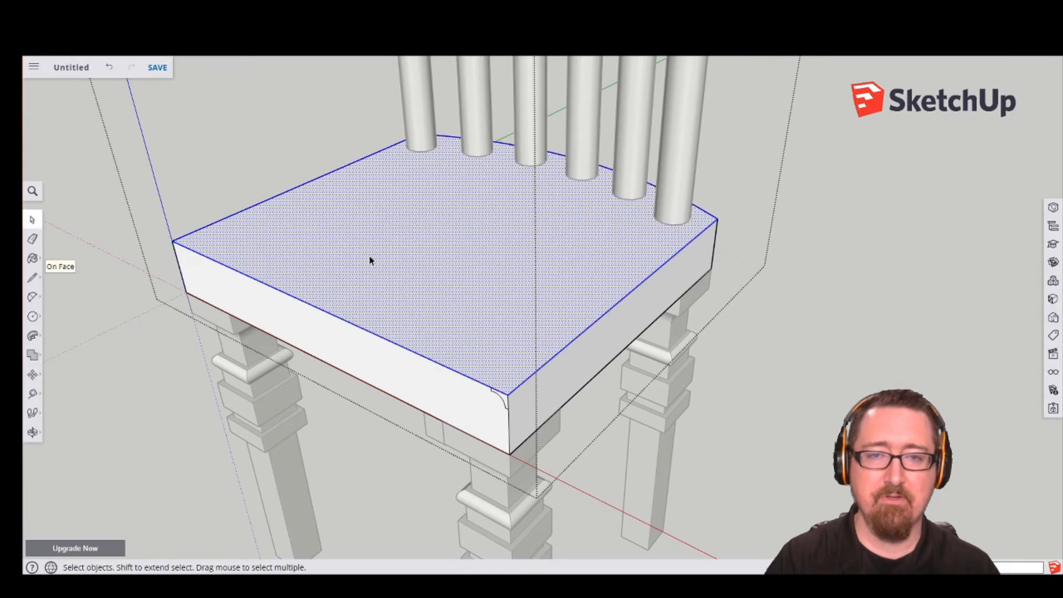
pyautogui.click(173, 315)
pyautogui.click(32, 336)
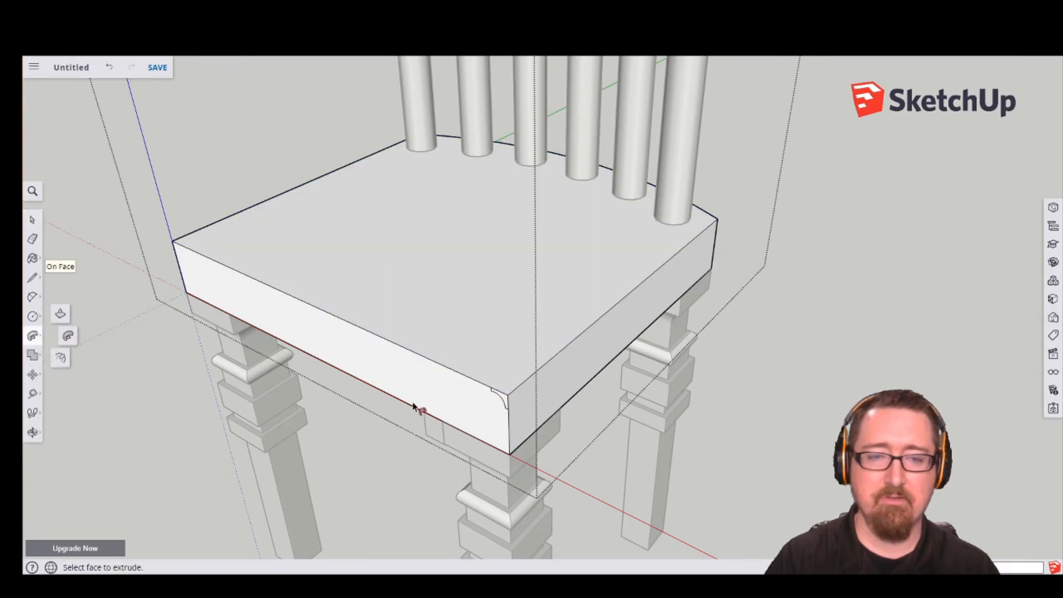
pyautogui.click(503, 395)
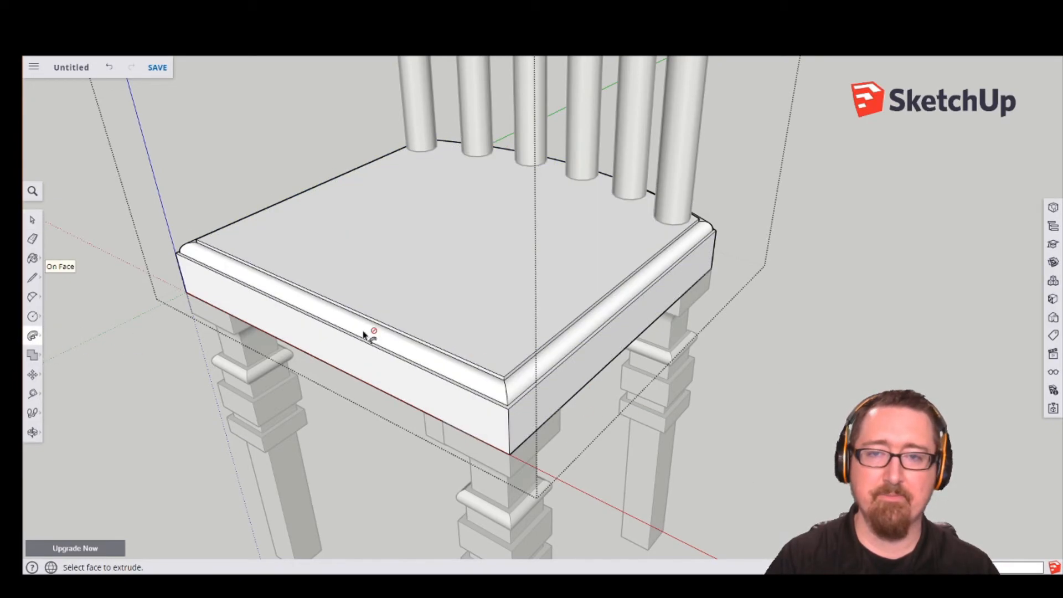
pyautogui.click(32, 219)
pyautogui.click(121, 287)
# Select the whole chair and paint it with a medium-brown wood material from the wood collection.
pyautogui.press('o')
pyautogui.moveTo(759, 399); pyautogui.dragTo(624, 327)
pyautogui.moveTo(624, 328); pyautogui.dragTo(700, 371, button='middle')
pyautogui.scroll(-5, 504, 352)
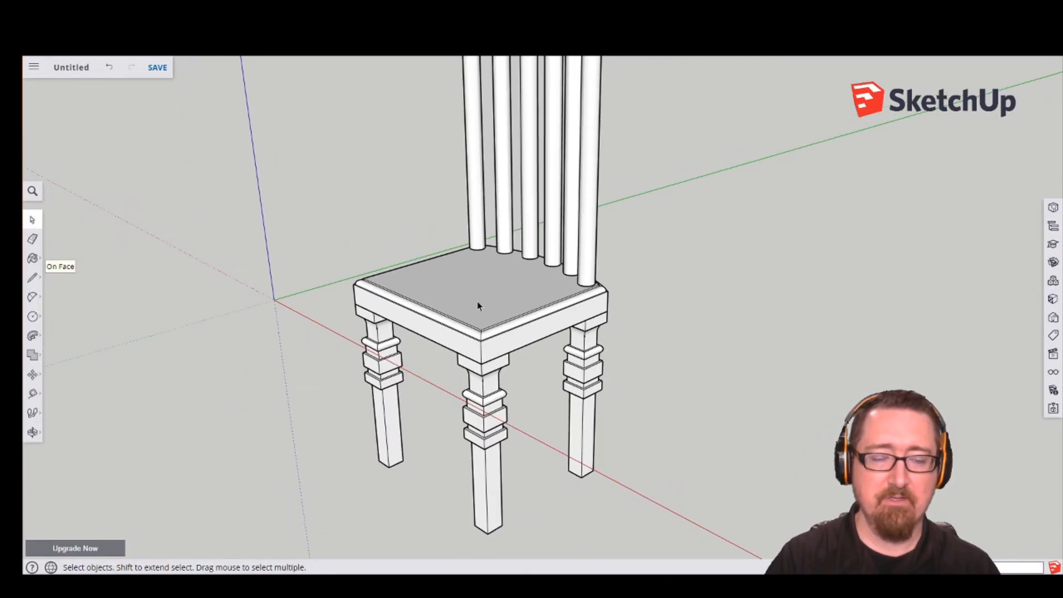
pyautogui.scroll(-4, 476, 339)
pyautogui.moveTo(474, 337); pyautogui.dragTo(391, 330, button='middle')
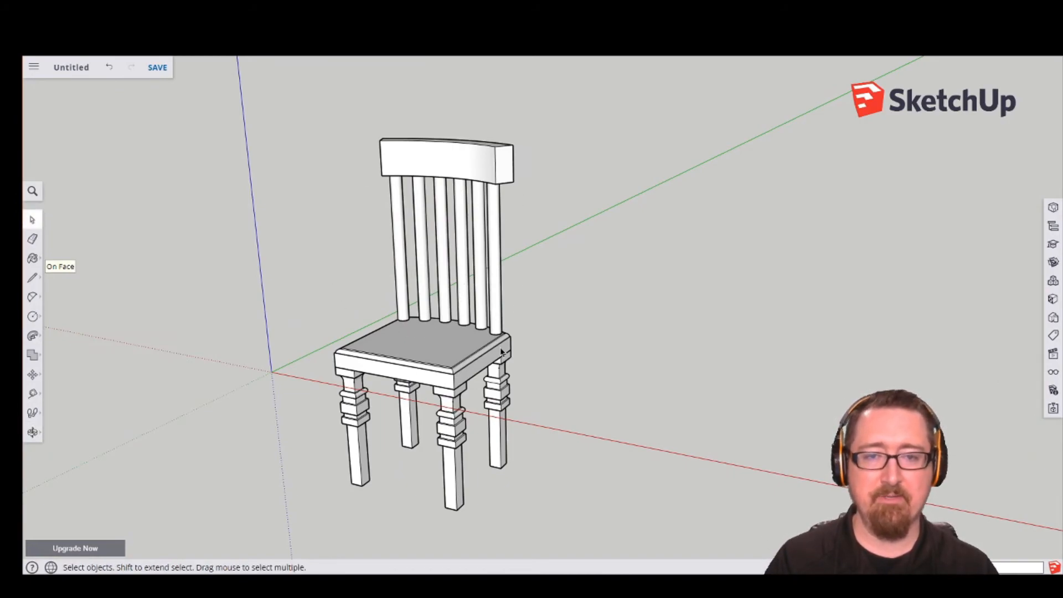
pyautogui.moveTo(255, 99); pyautogui.dragTo(587, 540)
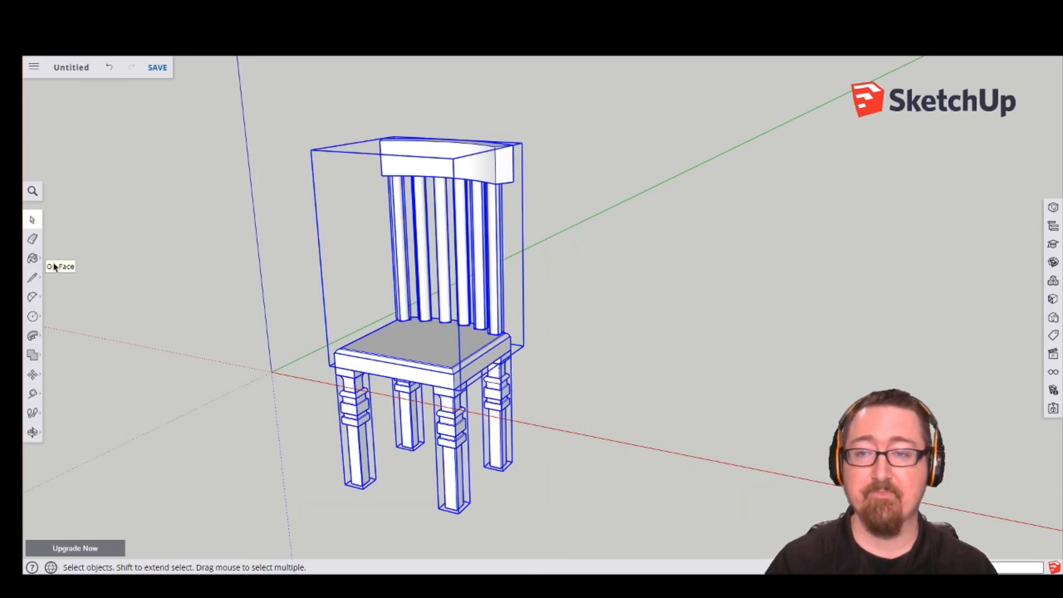
pyautogui.click(32, 258)
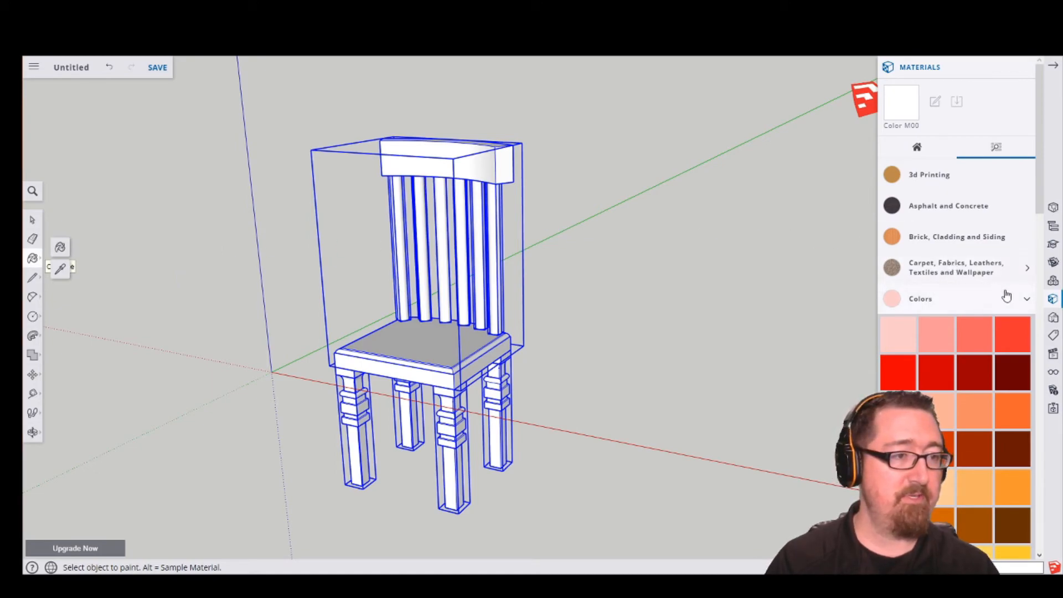
pyautogui.click(1027, 299)
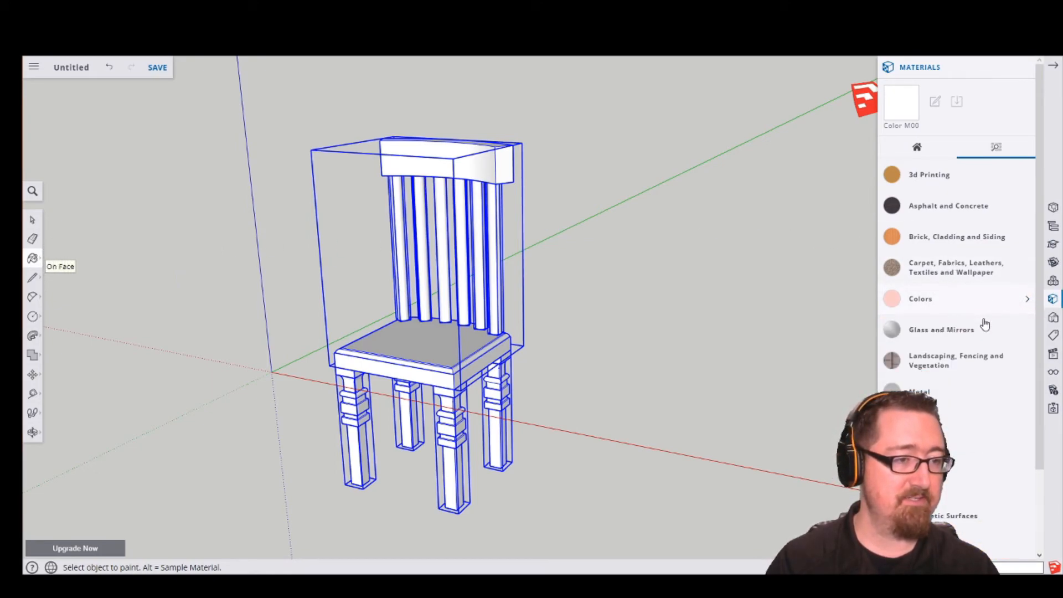
pyautogui.scroll(-3, 959, 462)
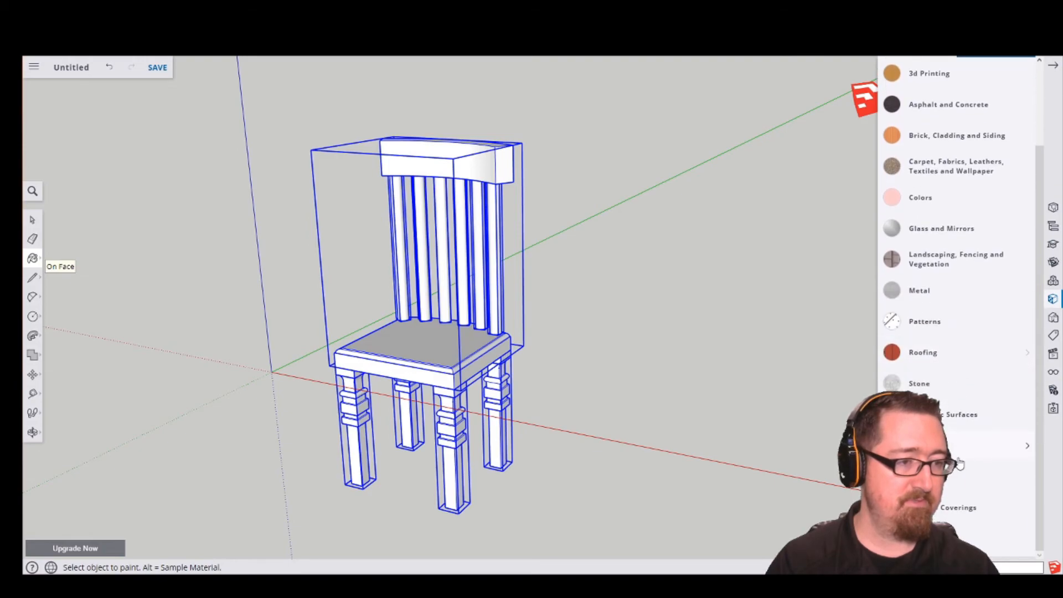
pyautogui.click(935, 538)
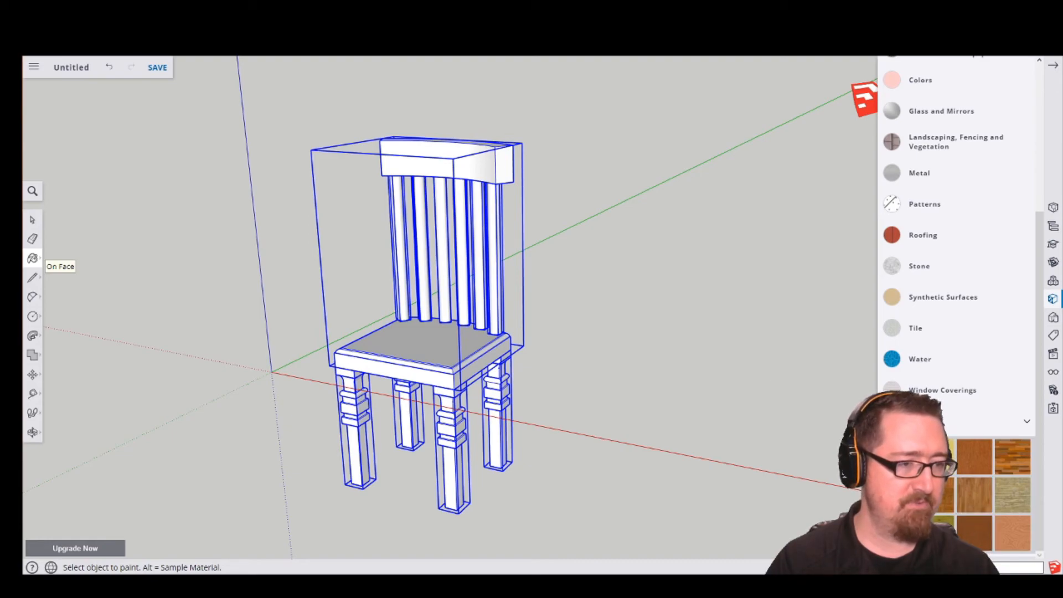
pyautogui.click(443, 332)
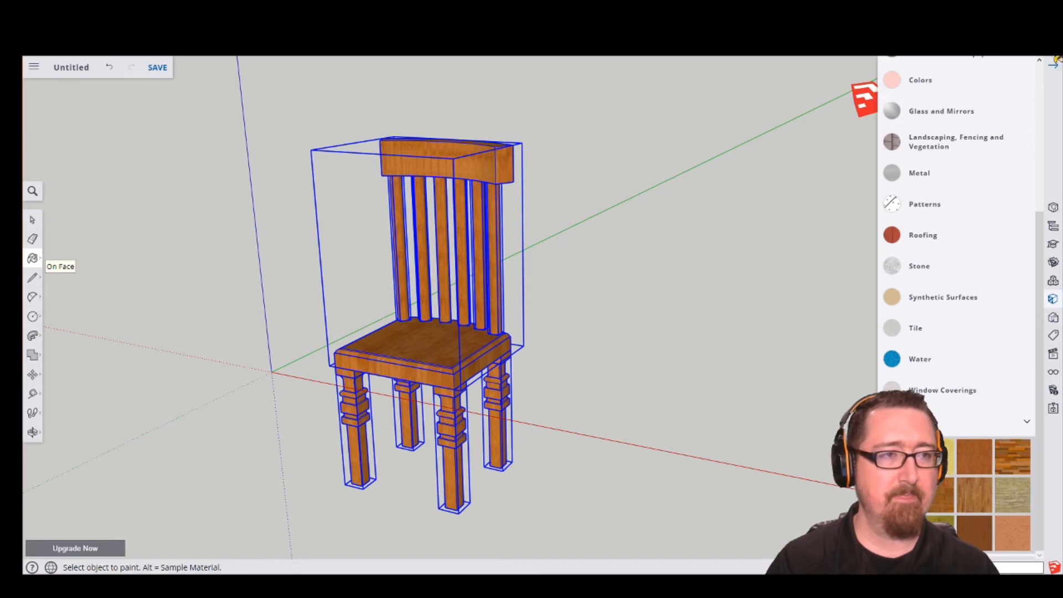
pyautogui.click(1054, 67)
pyautogui.click(32, 219)
pyautogui.click(223, 310)
pyautogui.moveTo(361, 414); pyautogui.dragTo(308, 484, button='middle')
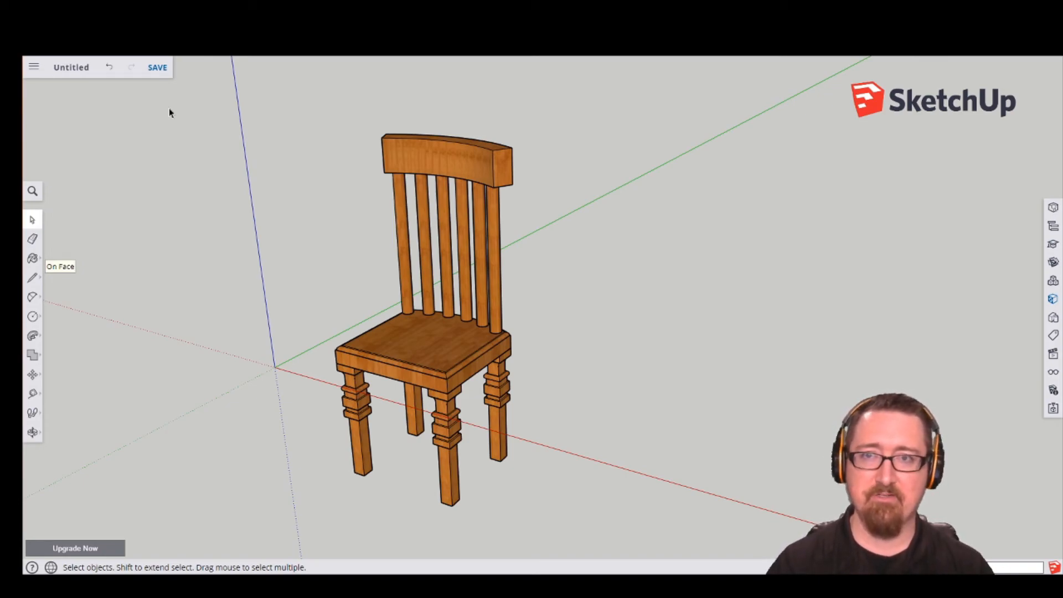
# Save the model in the SketchUp project, naming it "Advanced Chair" followed by the author's title and surname.
pyautogui.click(157, 67)
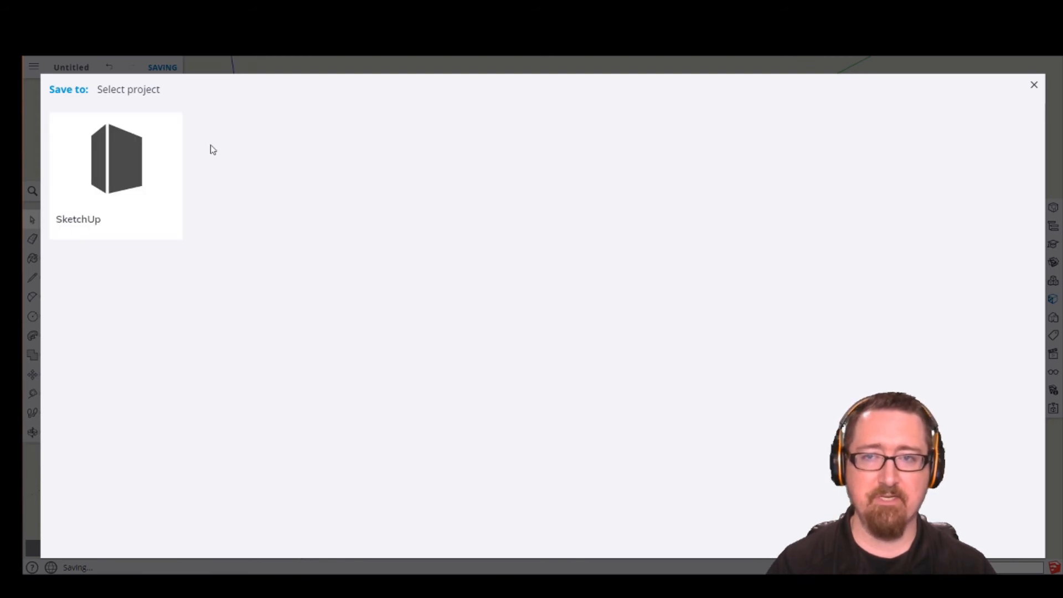
pyautogui.click(143, 160)
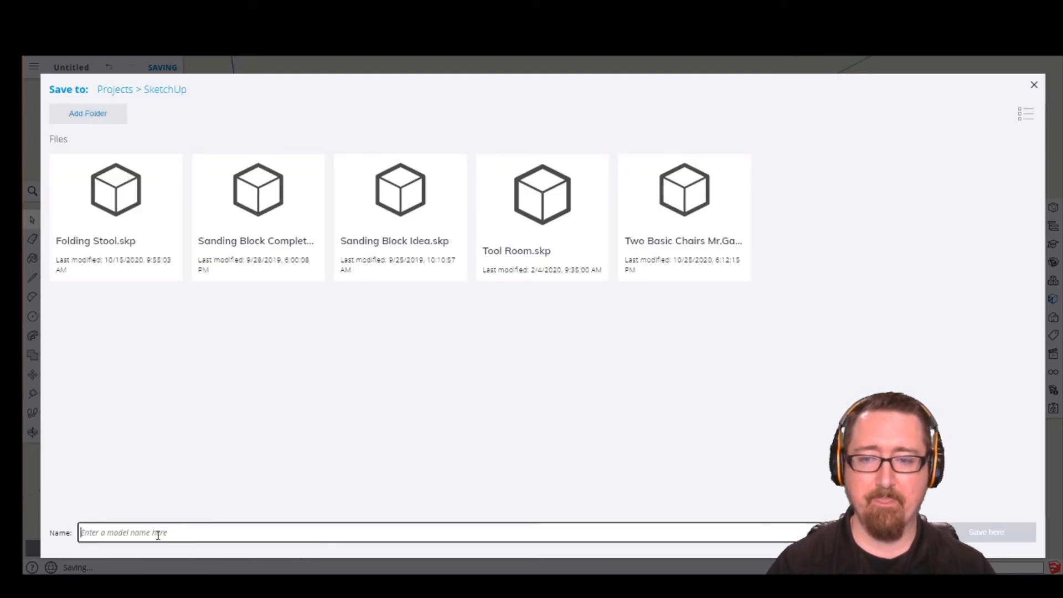
pyautogui.write('Advan')
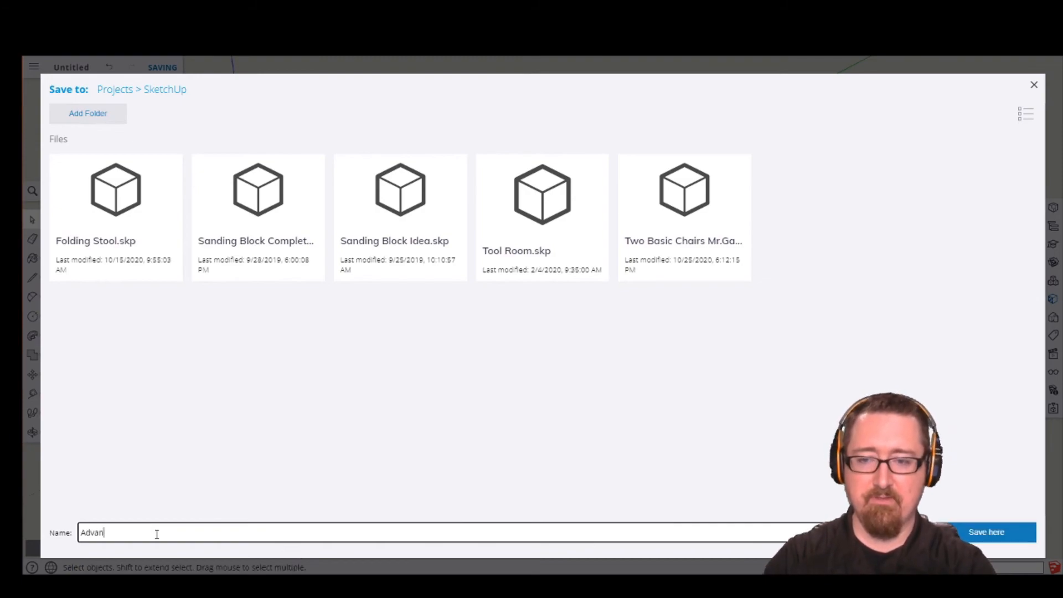
pyautogui.write('ced Chair')
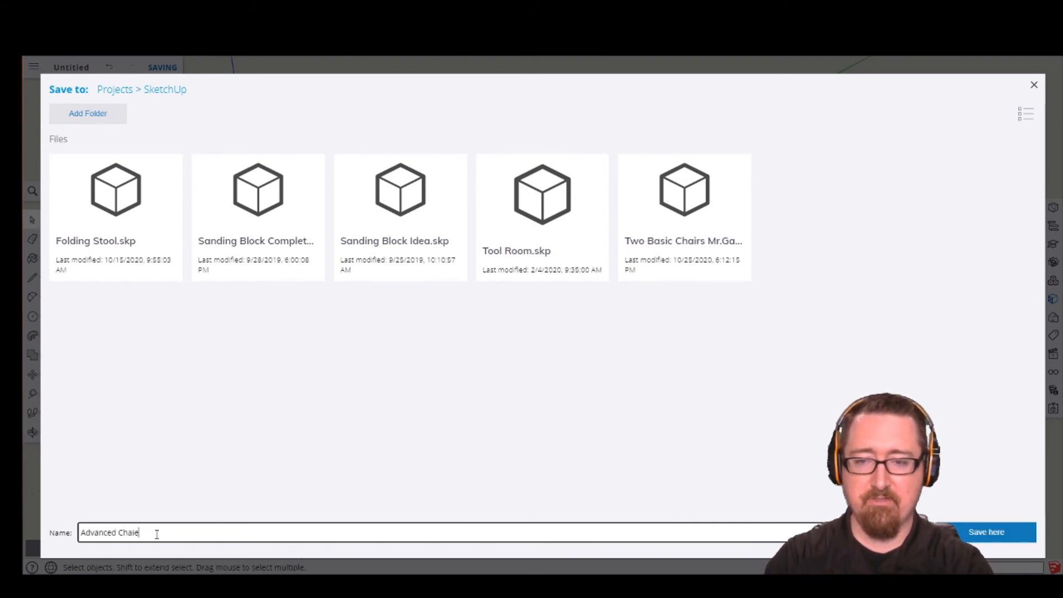
pyautogui.write(' Mr. ')
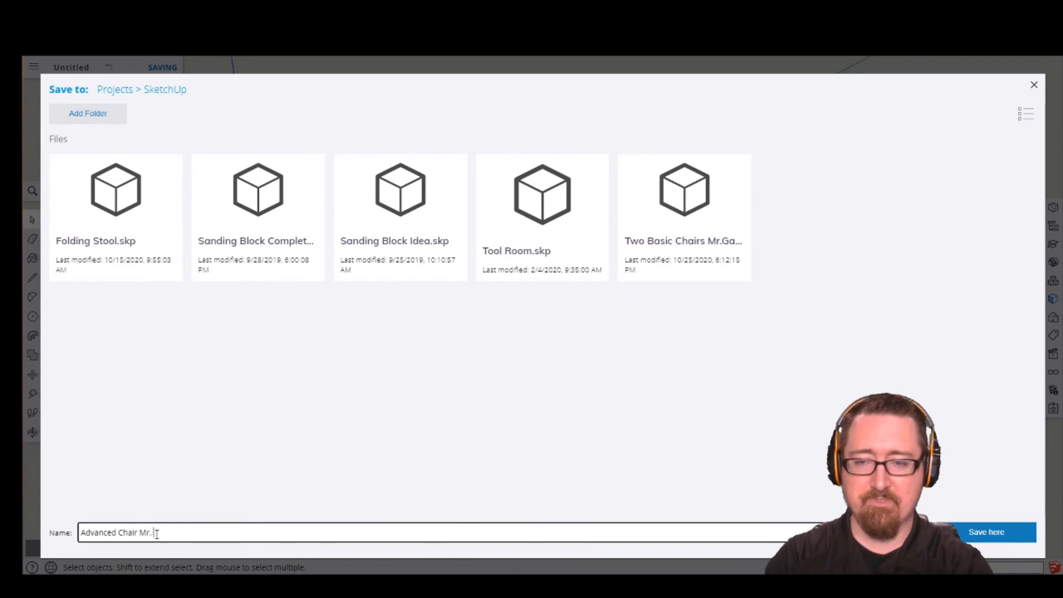
pyautogui.write('Gaetzke')
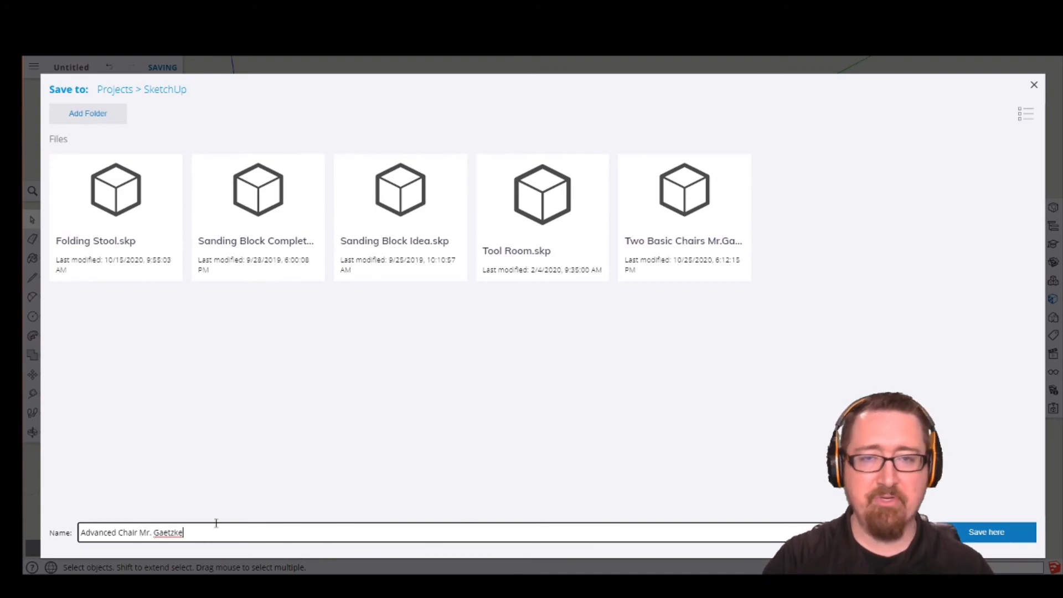
pyautogui.click(982, 532)
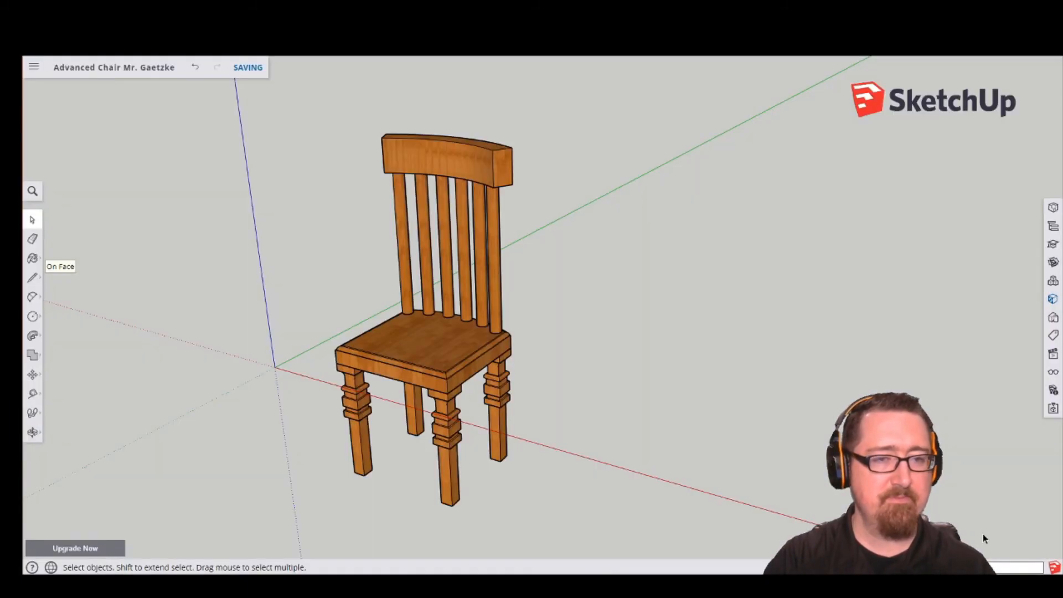
# Download the model as a .skp file in the 2017 version.
pyautogui.click(34, 67)
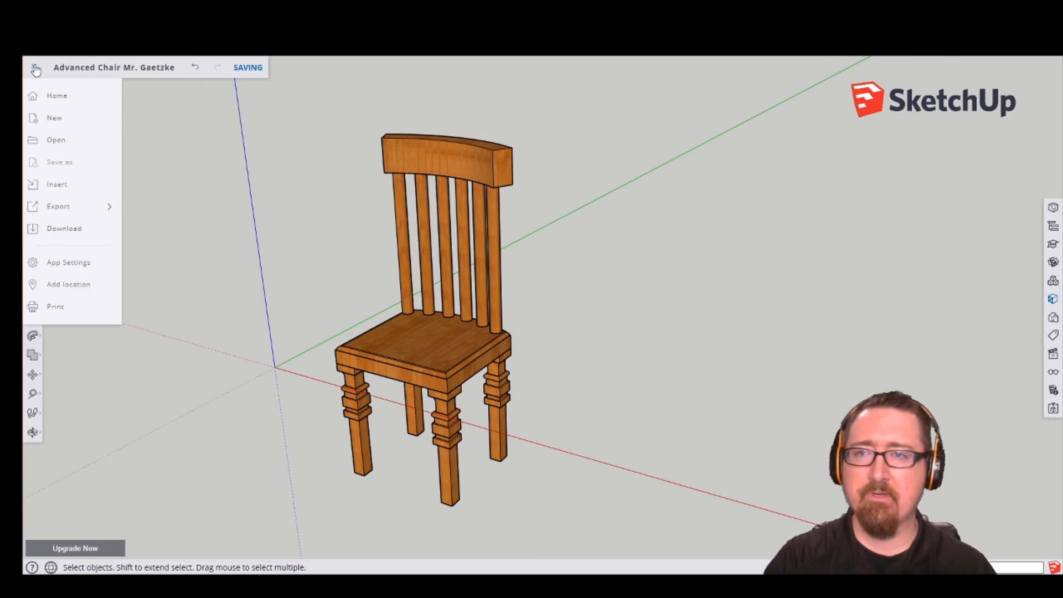
pyautogui.click(65, 229)
pyautogui.click(479, 357)
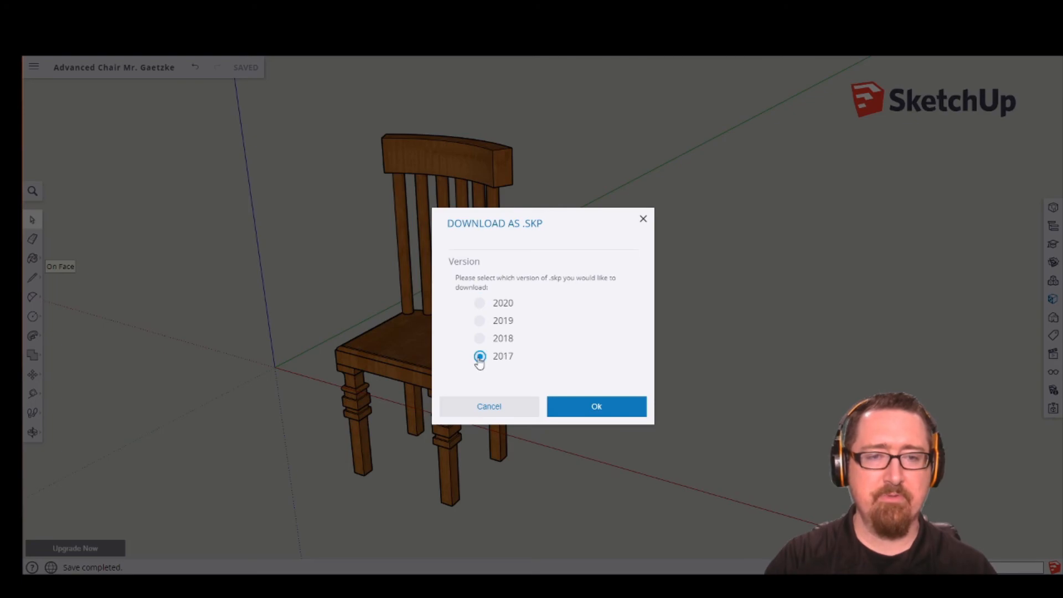
pyautogui.click(588, 410)
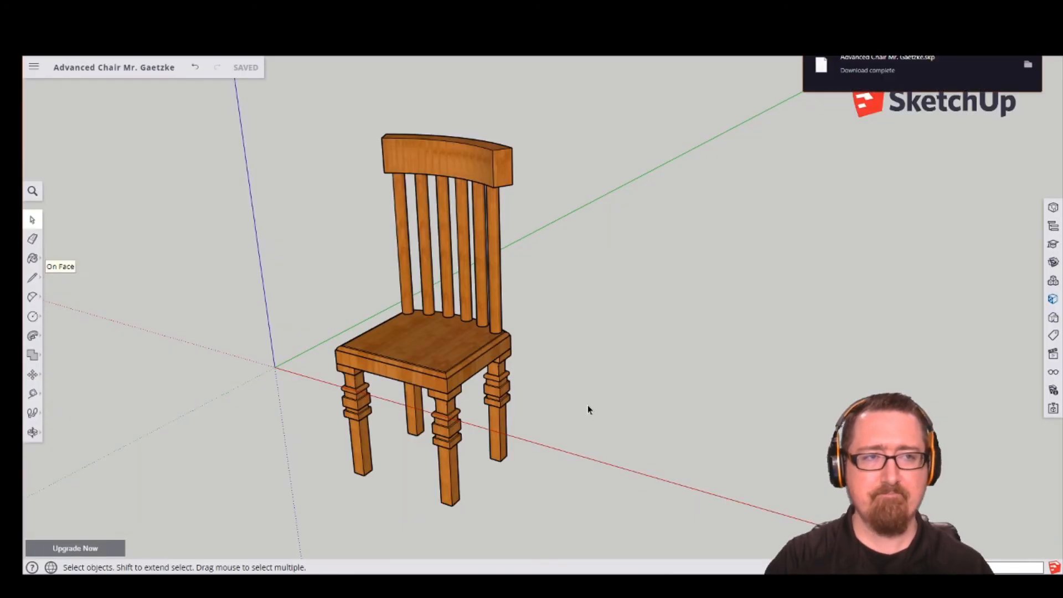